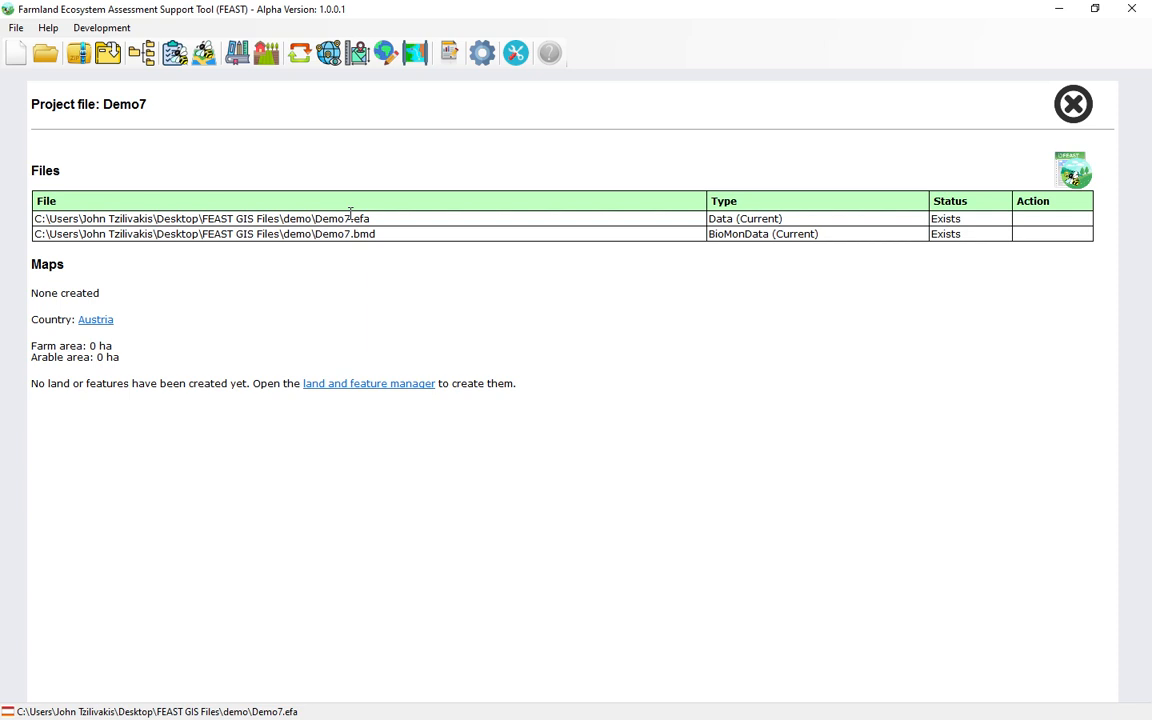
Step: Open the land and feature manager and add a feature named Wood 01
{"action": "left_click", "coordinate": [266, 52]}
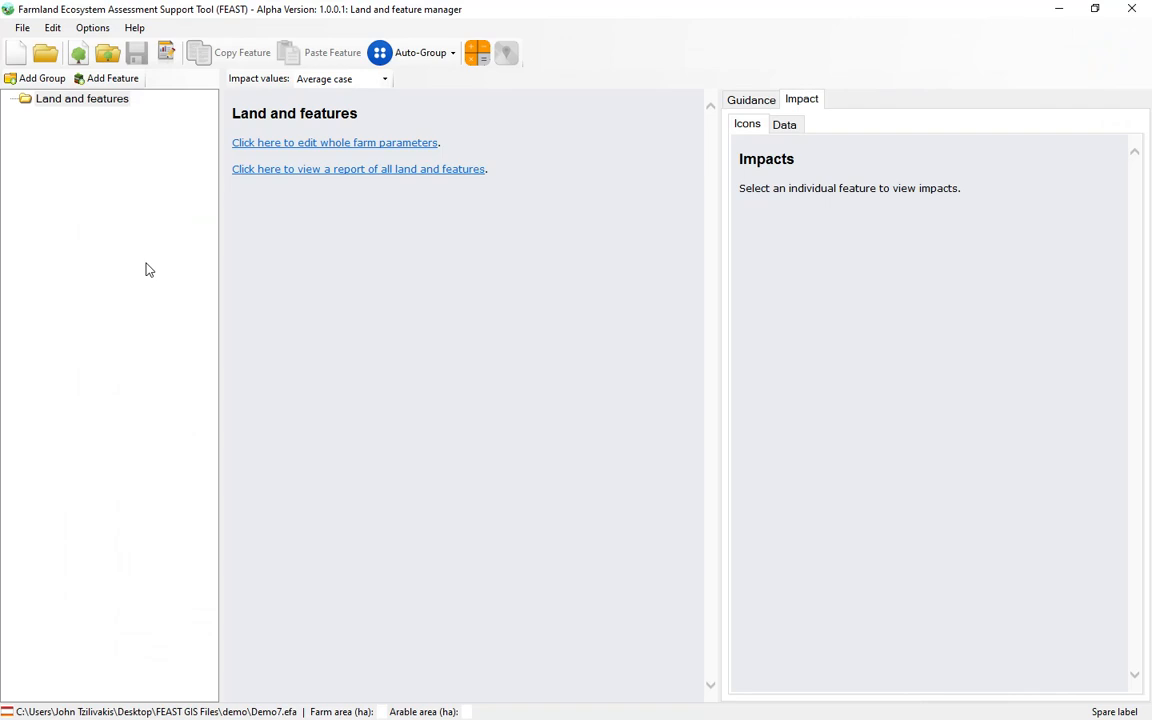
{"action": "left_click", "coordinate": [104, 82]}
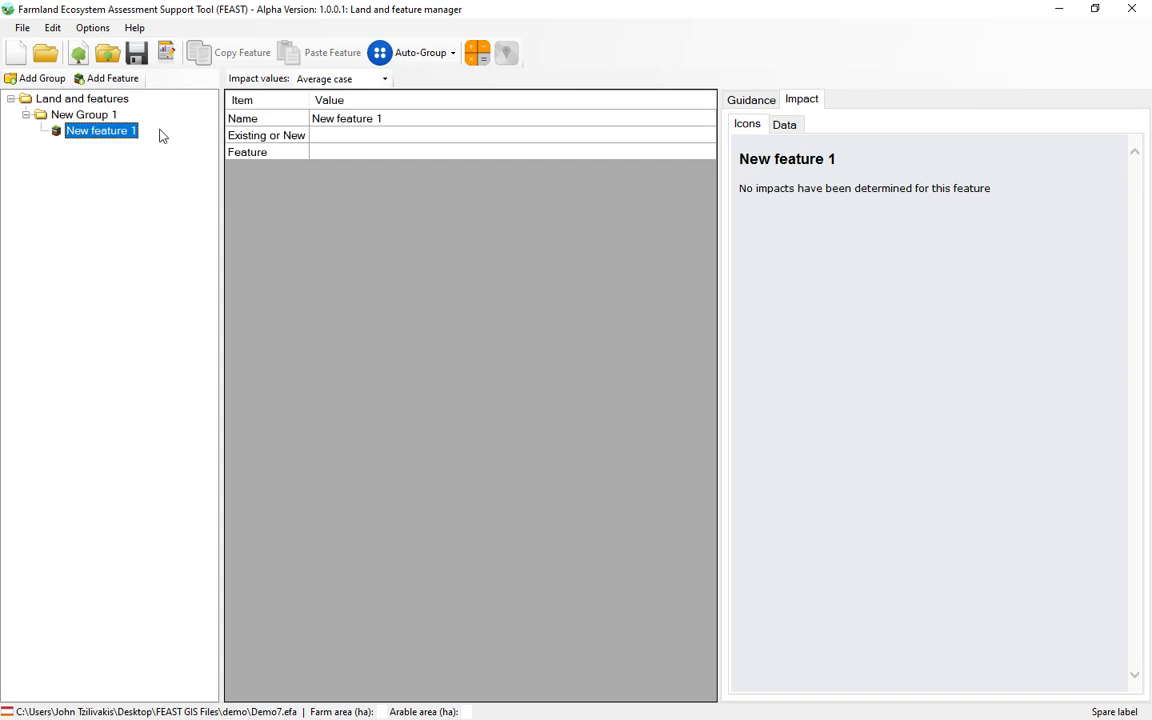
{"action": "left_click", "coordinate": [397, 123]}
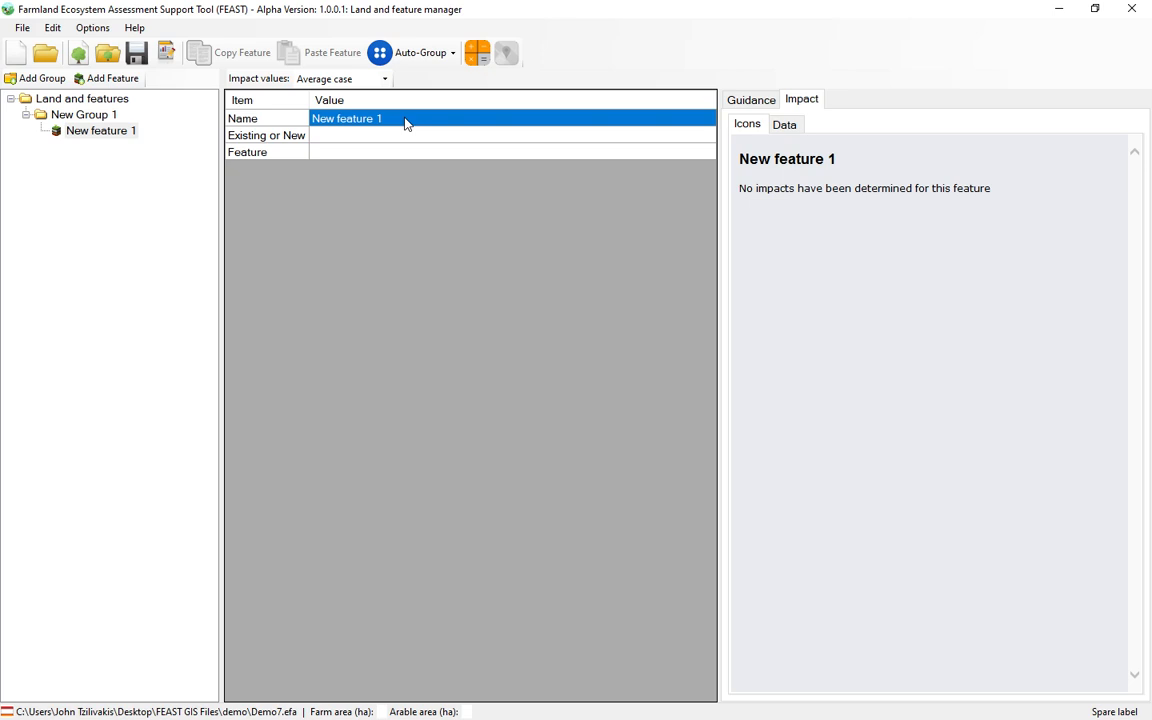
{"action": "type", "text": "Wood"}
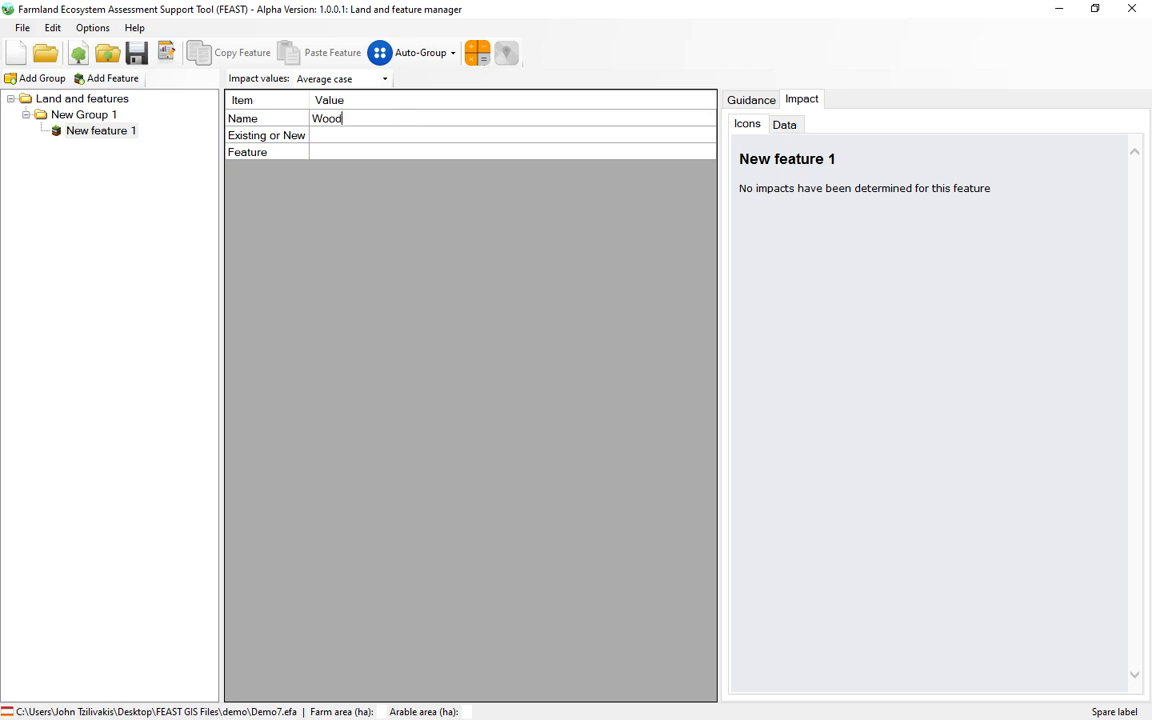
{"action": "type", "text": " 01"}
Step: Mark Wood 01 as Existing and set its feature type to Woodland
{"action": "left_click", "coordinate": [334, 140]}
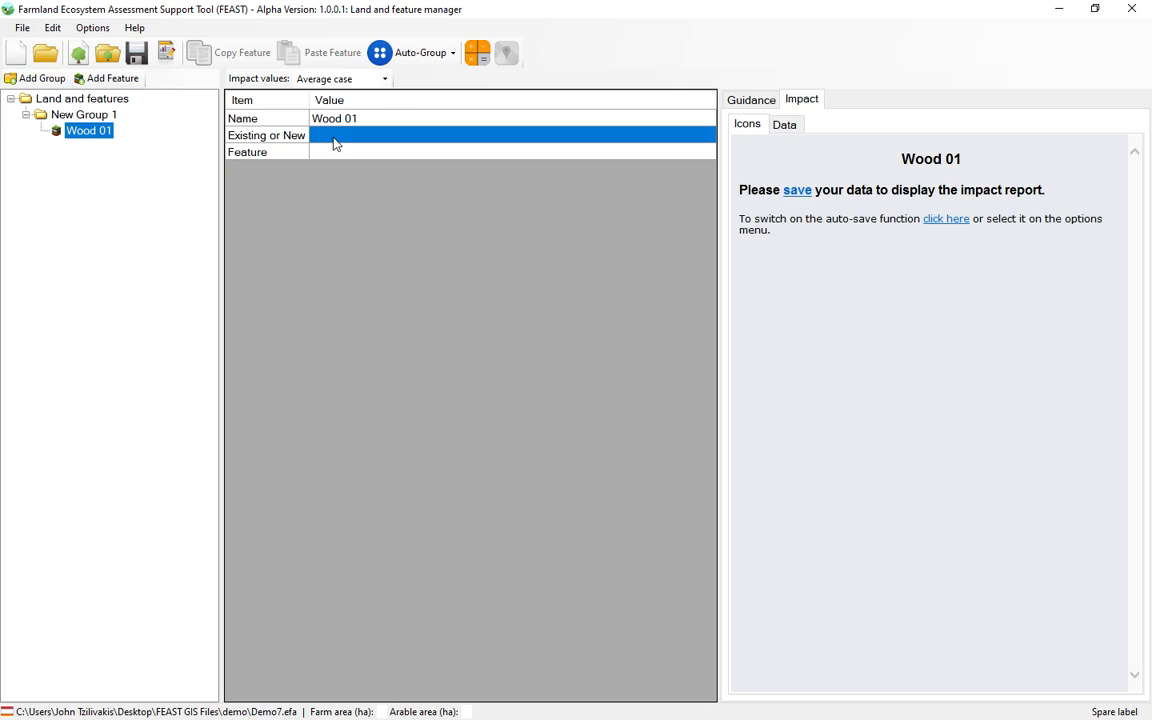
{"action": "left_click", "coordinate": [336, 140]}
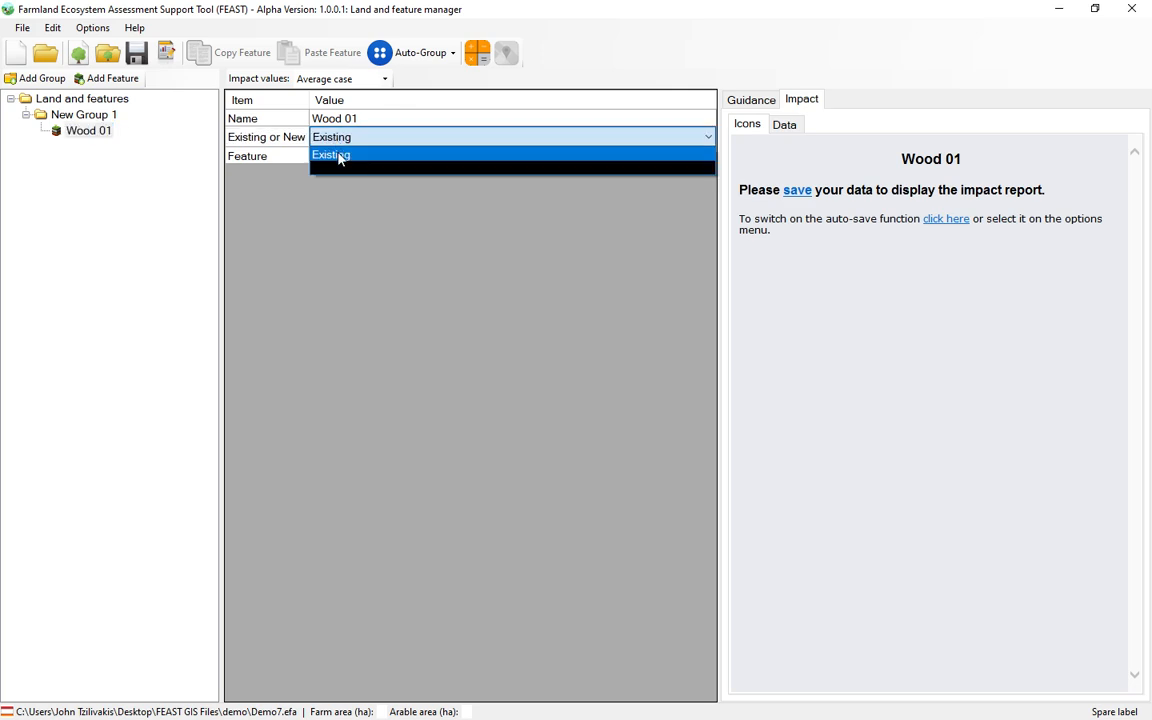
{"action": "left_click", "coordinate": [334, 157]}
{"action": "left_click", "coordinate": [283, 157]}
{"action": "left_click", "coordinate": [346, 157]}
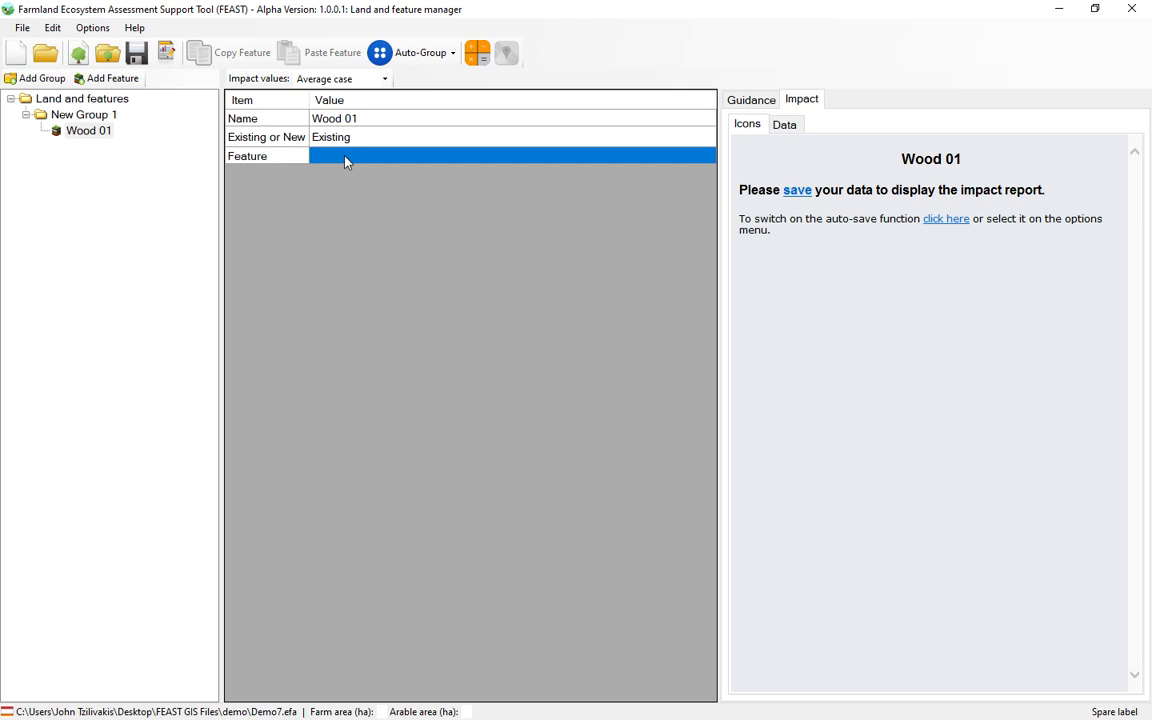
{"action": "type", "text": "wo"}
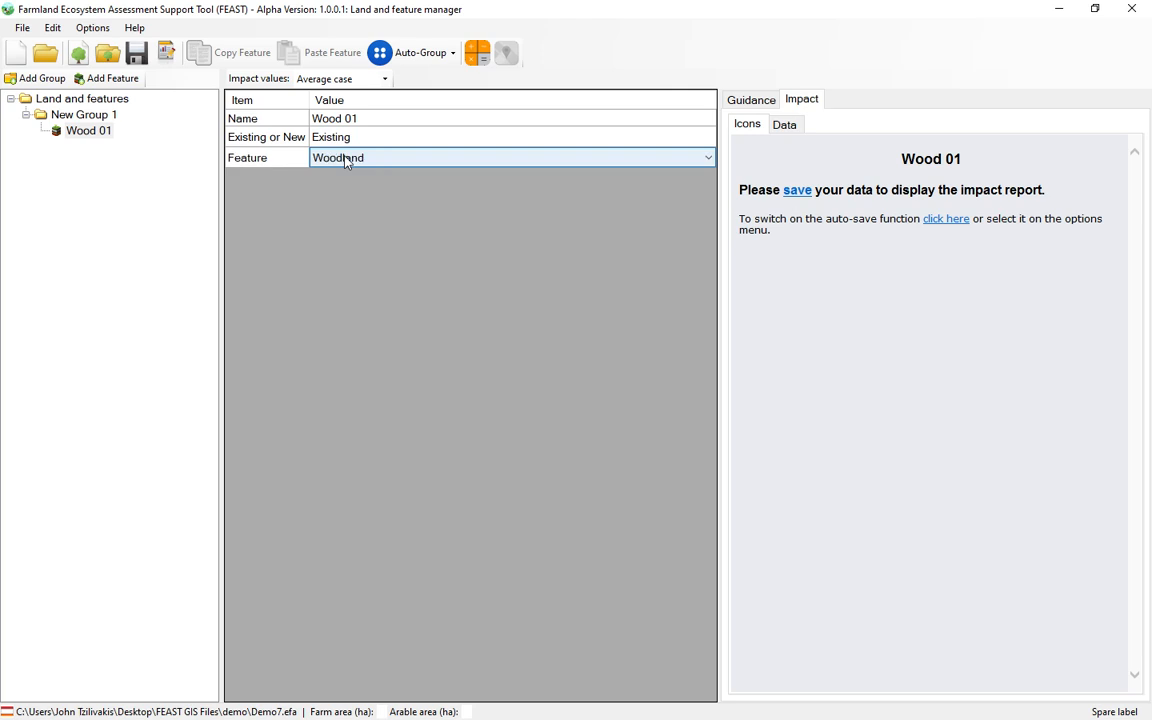
{"action": "key", "text": "Return"}
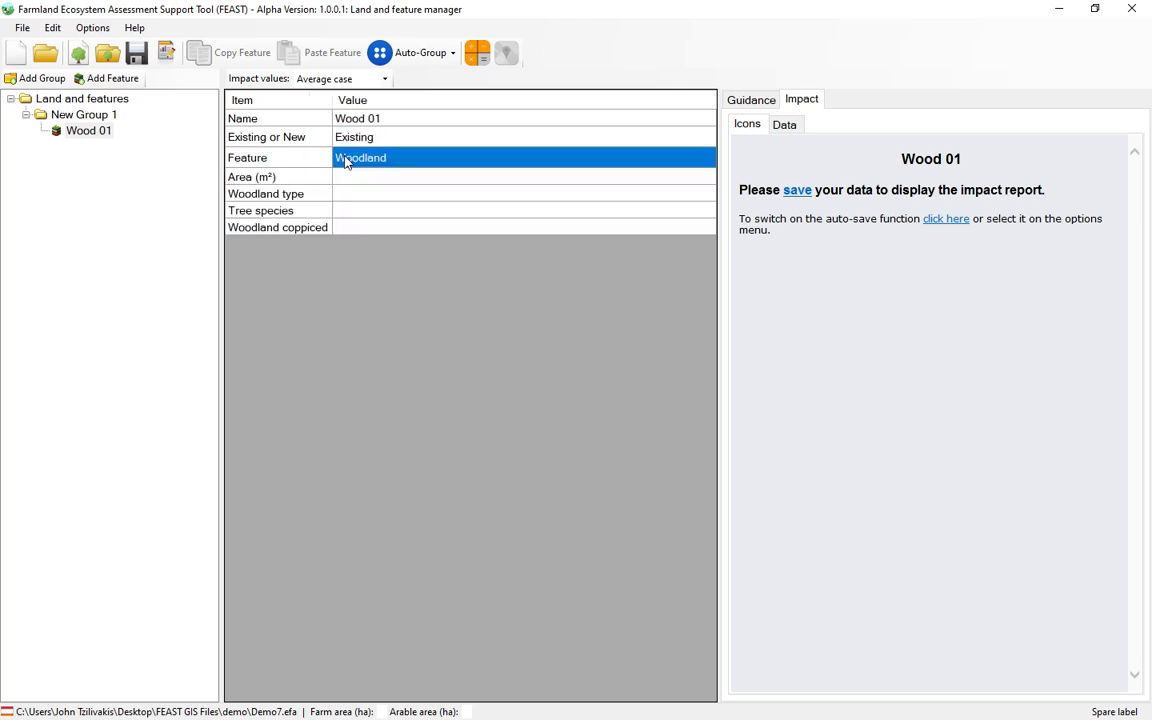
Step: Set Wood 01's area to 20000 m² and its woodland type to Coniferous
{"action": "left_click", "coordinate": [364, 180]}
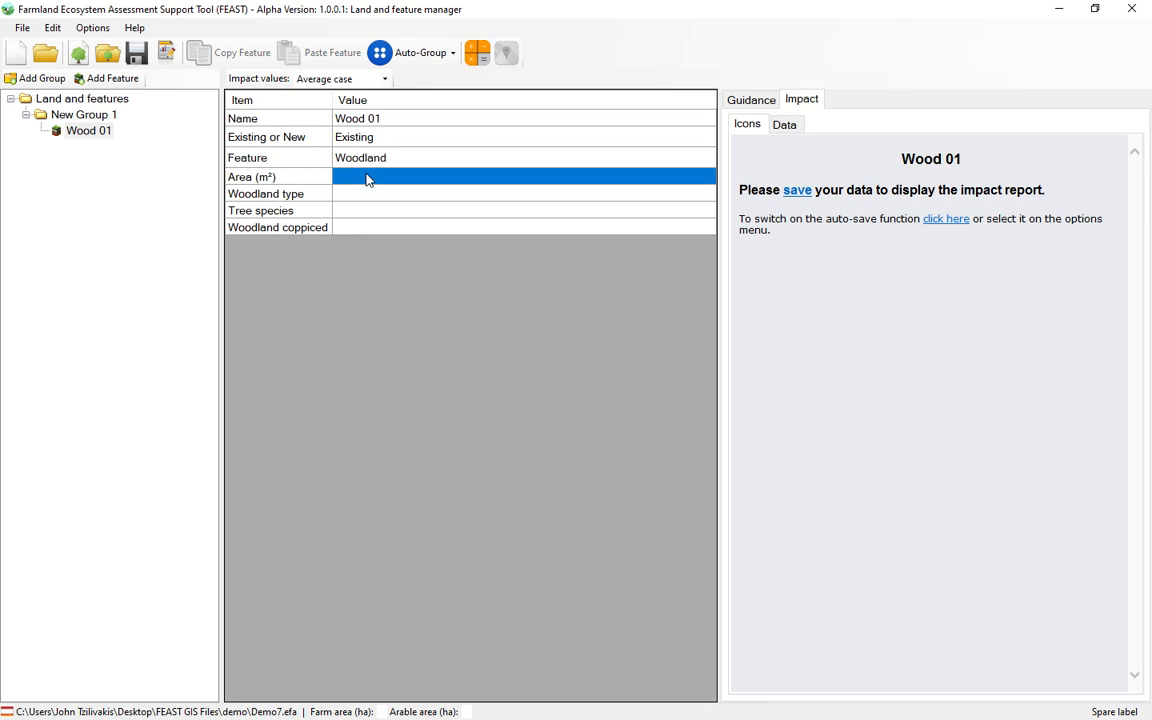
{"action": "type", "text": "20000"}
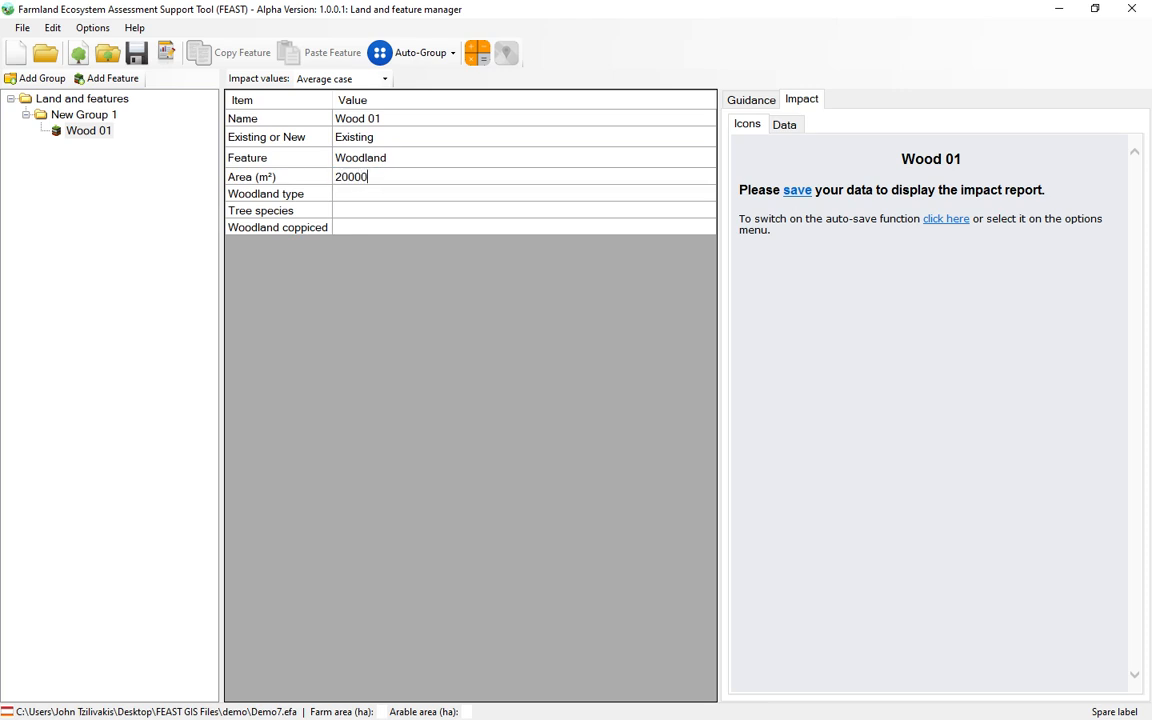
{"action": "key", "text": "Return"}
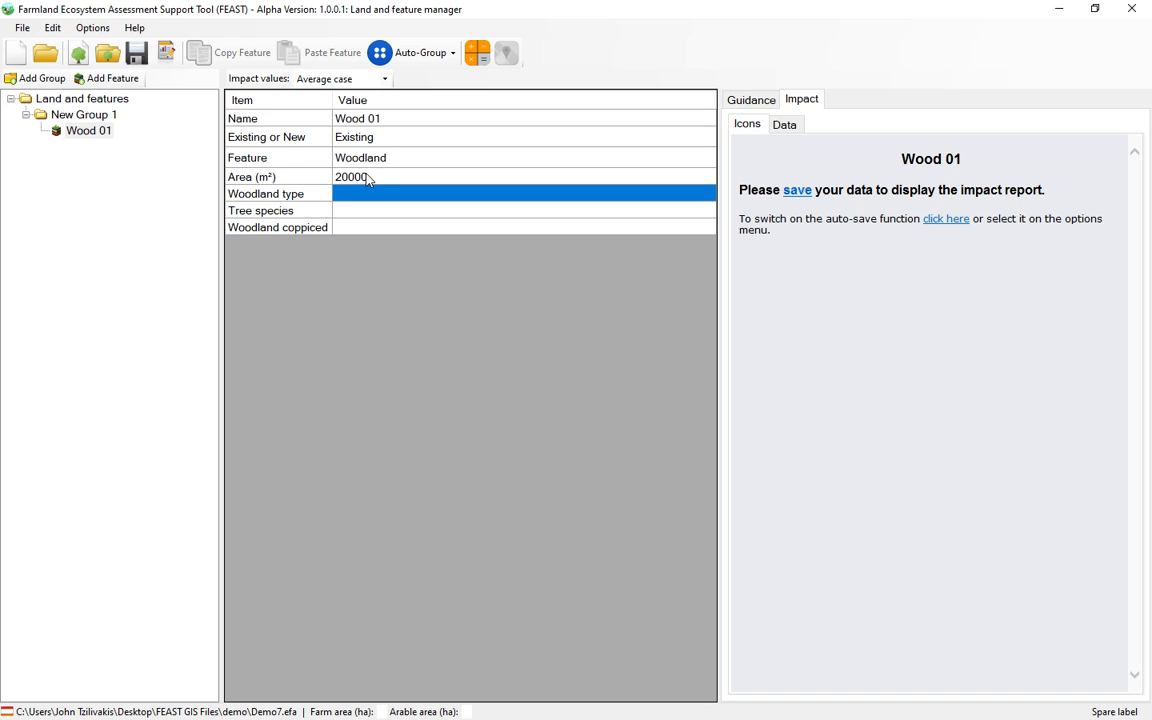
{"action": "left_click", "coordinate": [380, 196]}
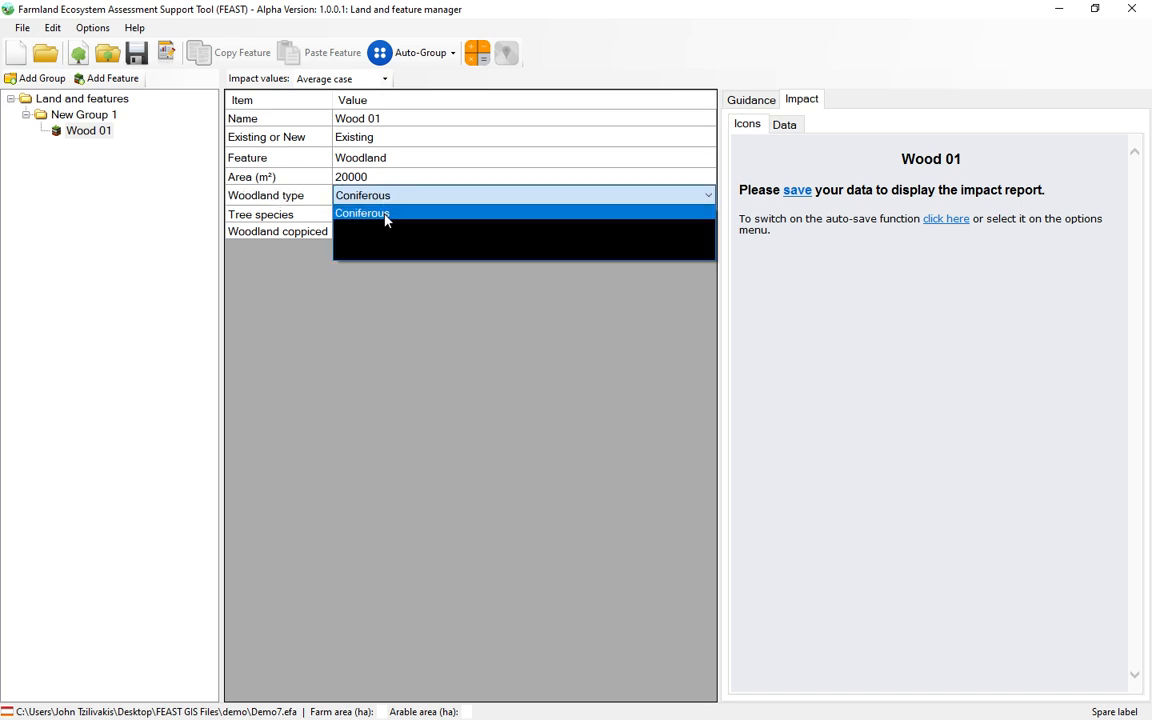
{"action": "left_click", "coordinate": [386, 213]}
Step: Set Wood 01's tree species to All native species and Woodland coppiced to No
{"action": "left_click", "coordinate": [391, 219]}
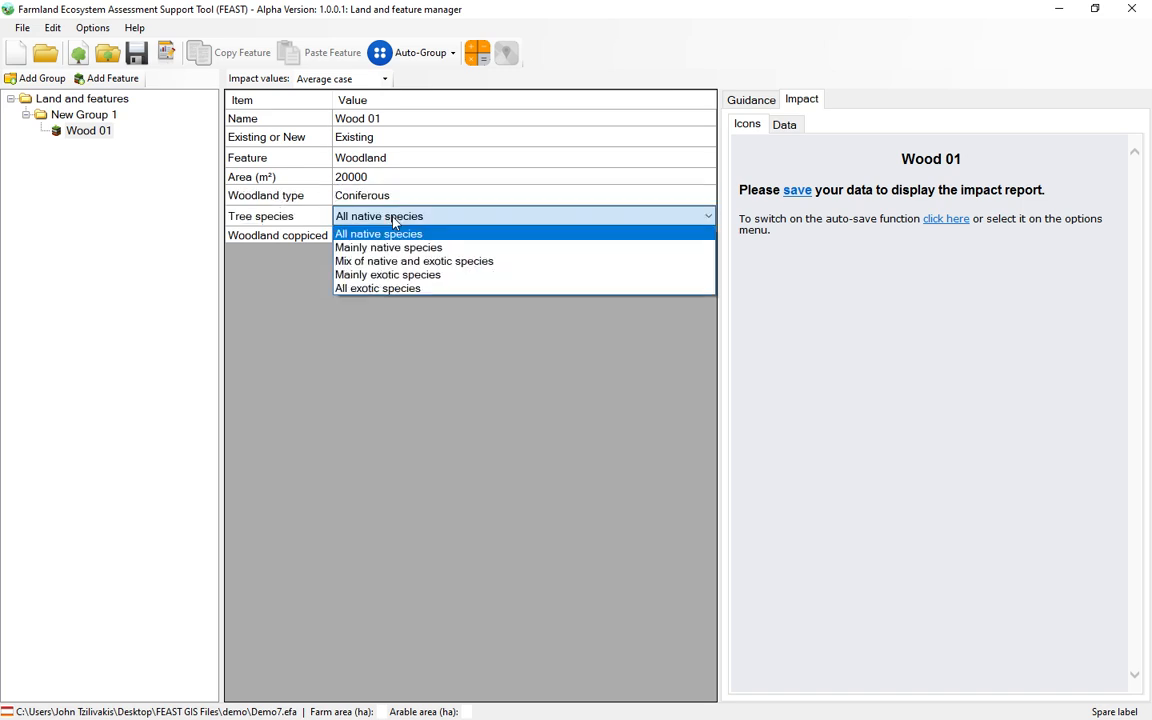
{"action": "left_click", "coordinate": [390, 234]}
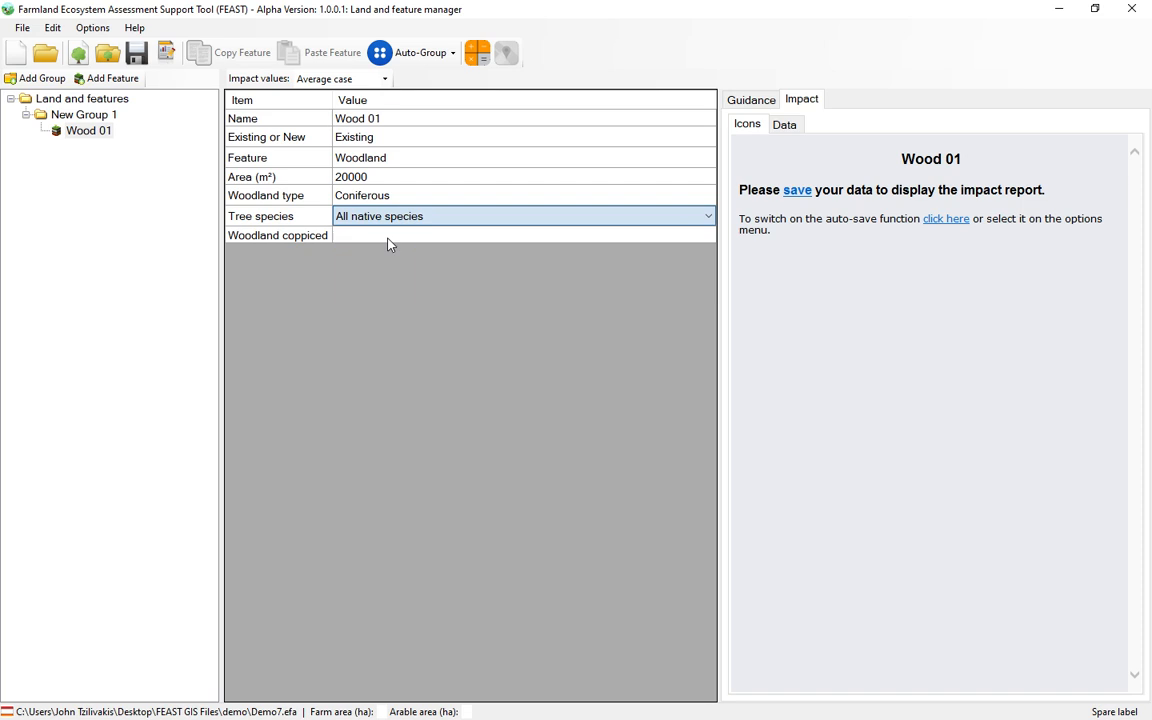
{"action": "left_click", "coordinate": [411, 239]}
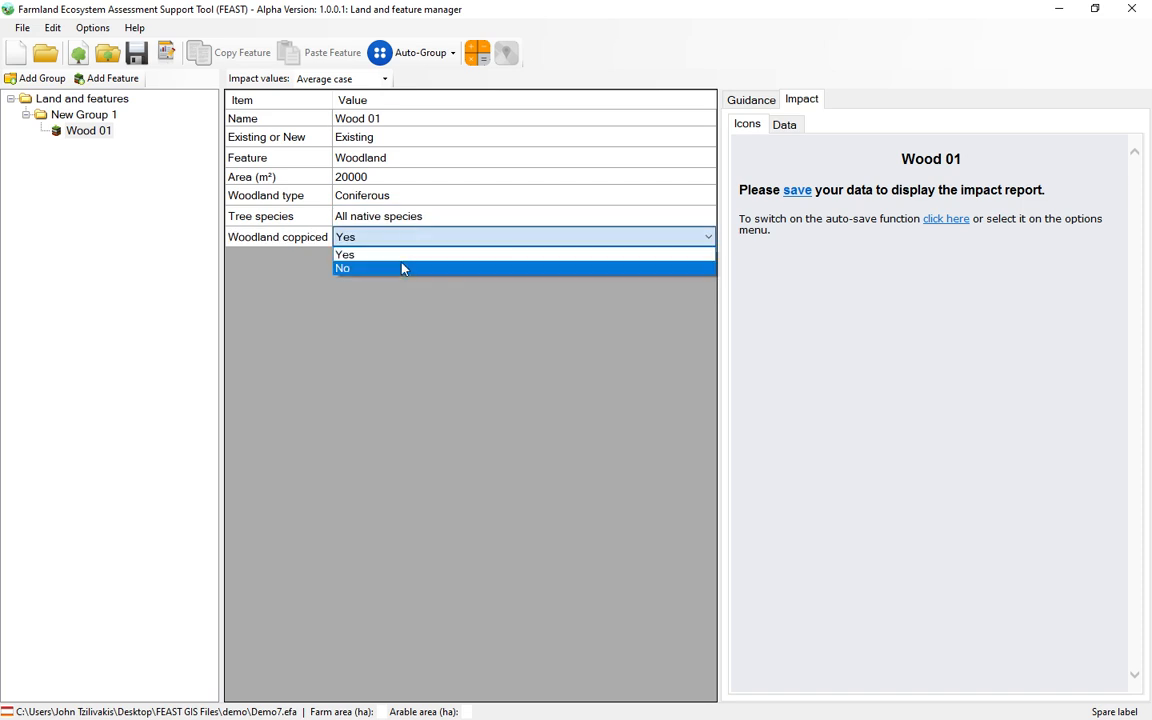
{"action": "left_click", "coordinate": [401, 266]}
{"action": "left_click", "coordinate": [307, 245]}
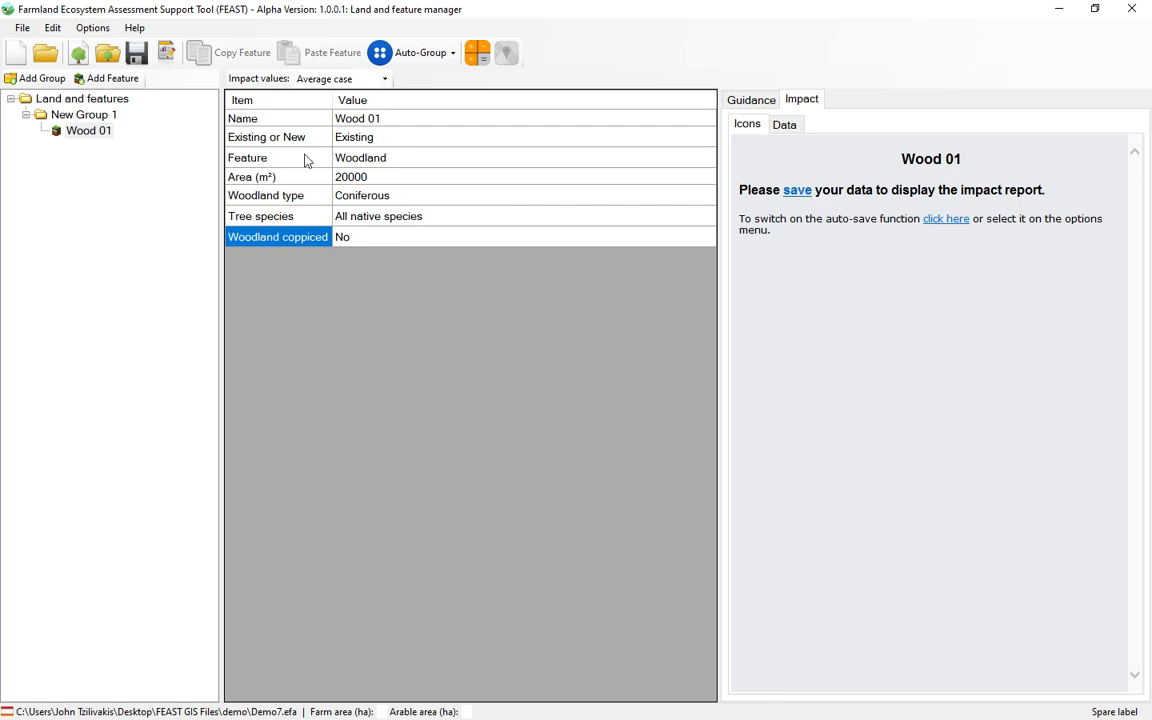
Step: Save the data and view Wood 01's impacts as icons and as a data table
{"action": "left_click", "coordinate": [93, 31]}
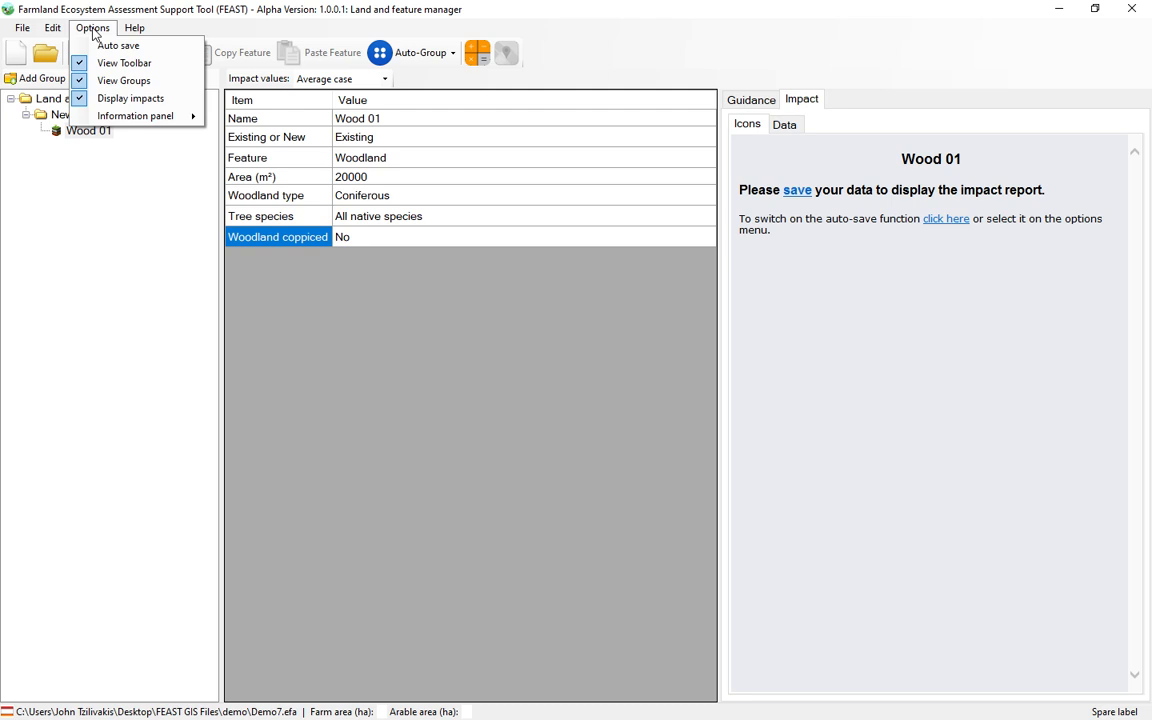
{"action": "left_click", "coordinate": [93, 33]}
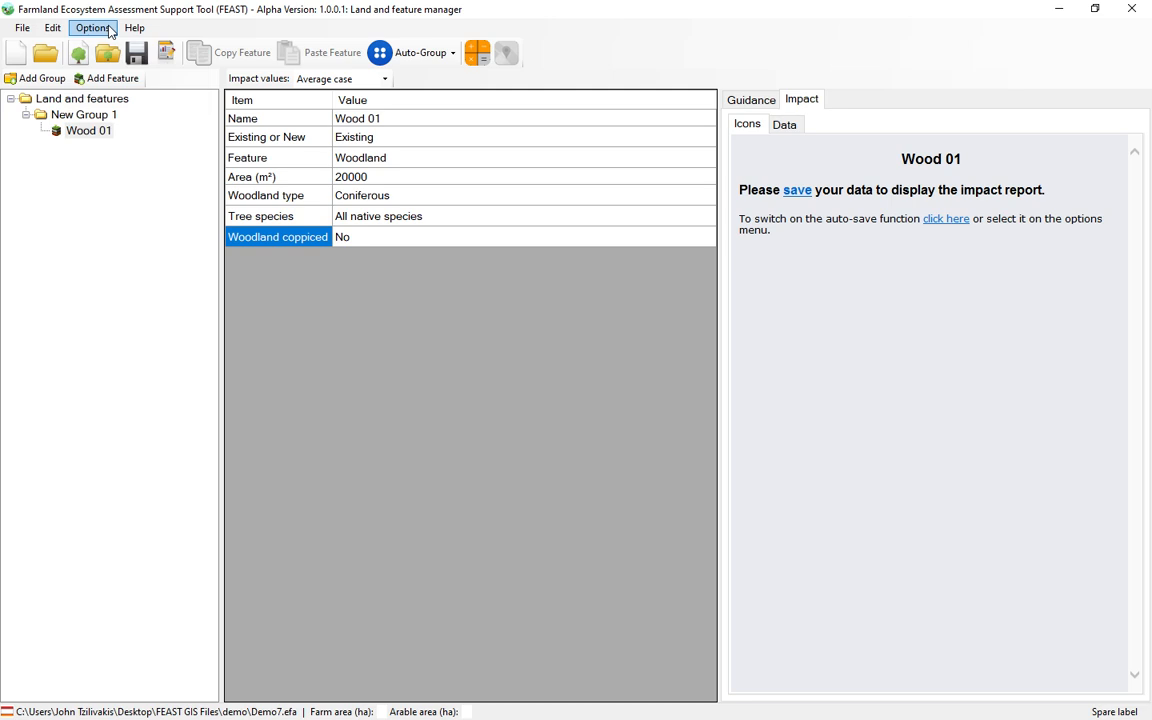
{"action": "left_click", "coordinate": [797, 190]}
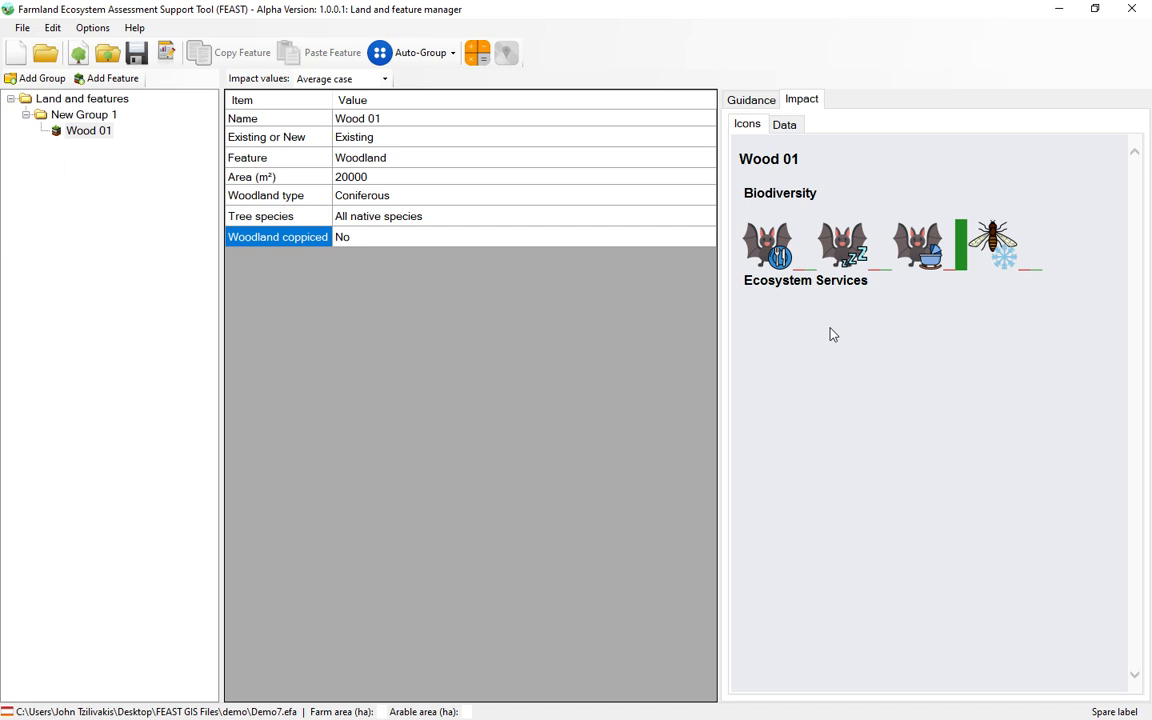
{"action": "left_click", "coordinate": [790, 127]}
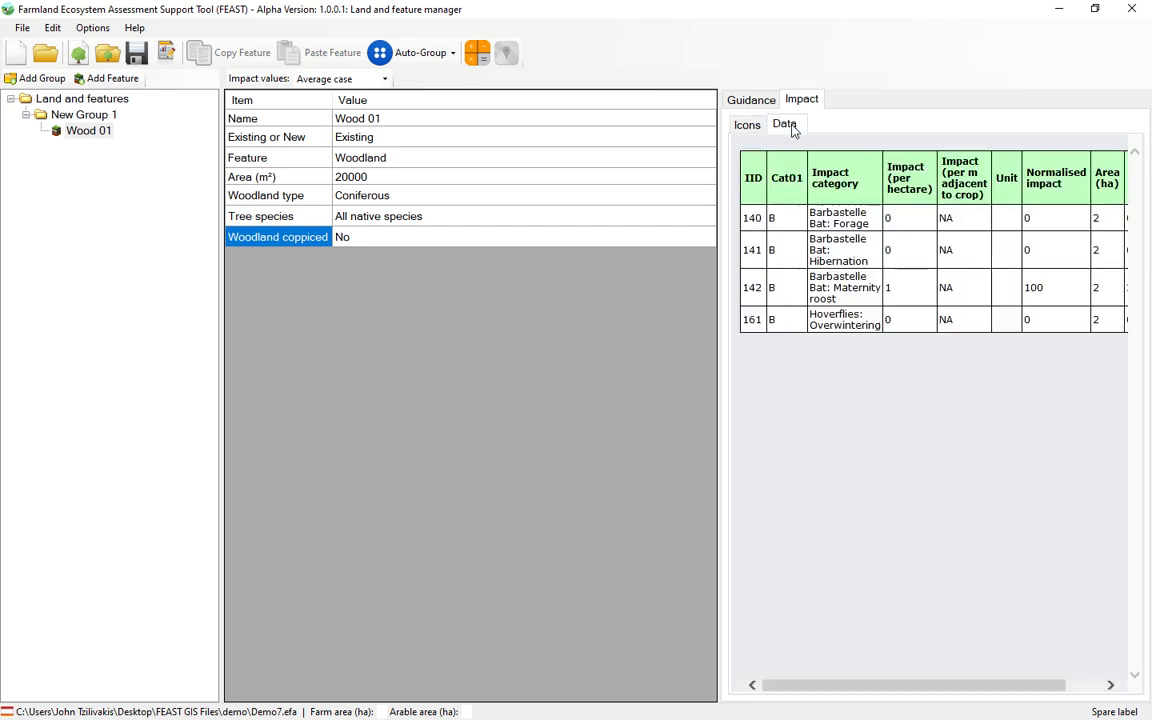
{"action": "left_click", "coordinate": [759, 130]}
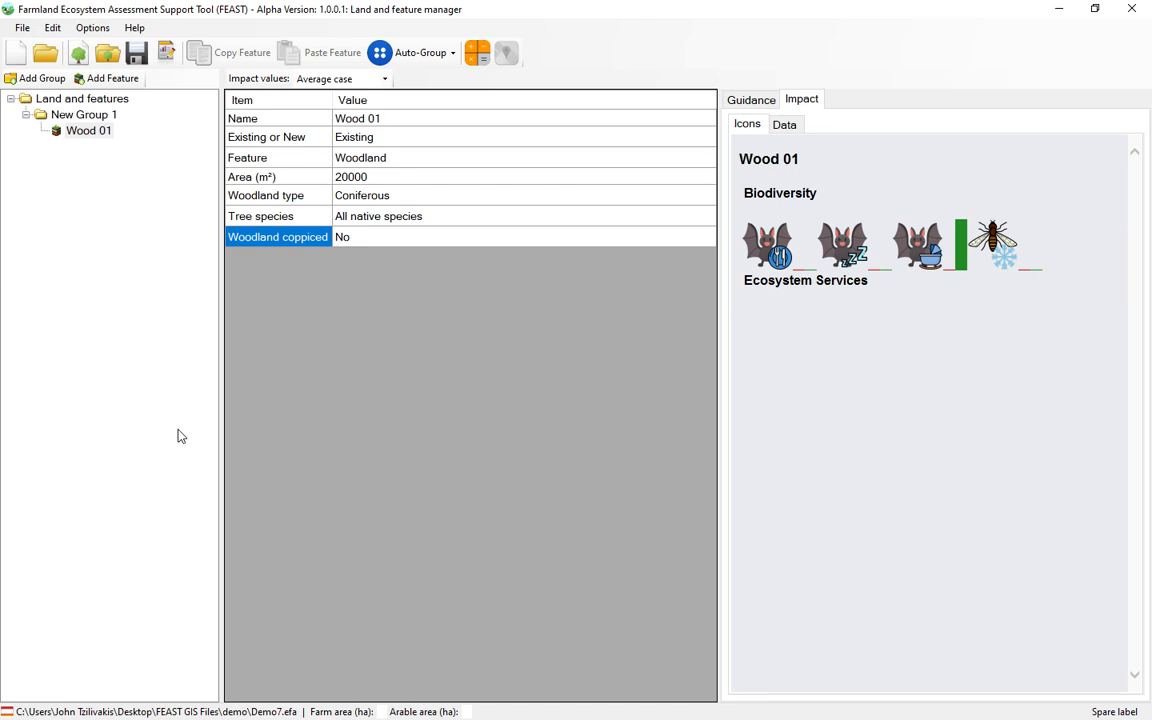
Step: Rename the group containing Wood 01 as Woodland
{"action": "left_click", "coordinate": [82, 114]}
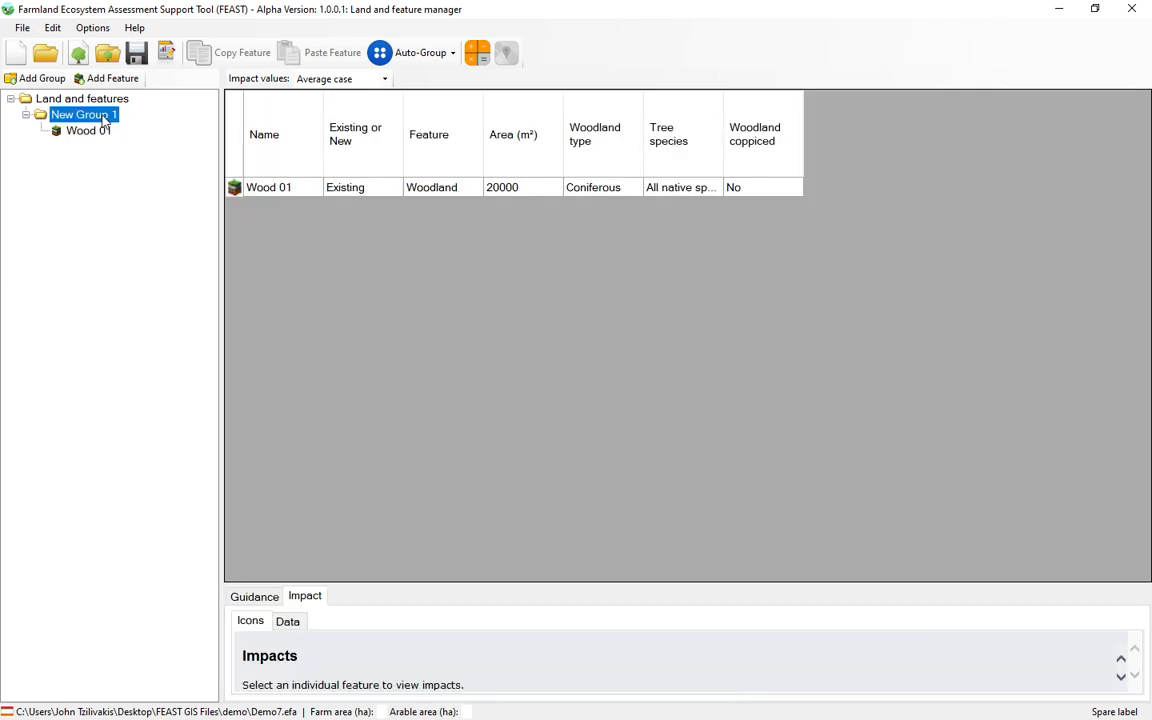
{"action": "left_click", "coordinate": [104, 120]}
{"action": "type", "text": "Woodland"}
{"action": "key", "text": "Return"}
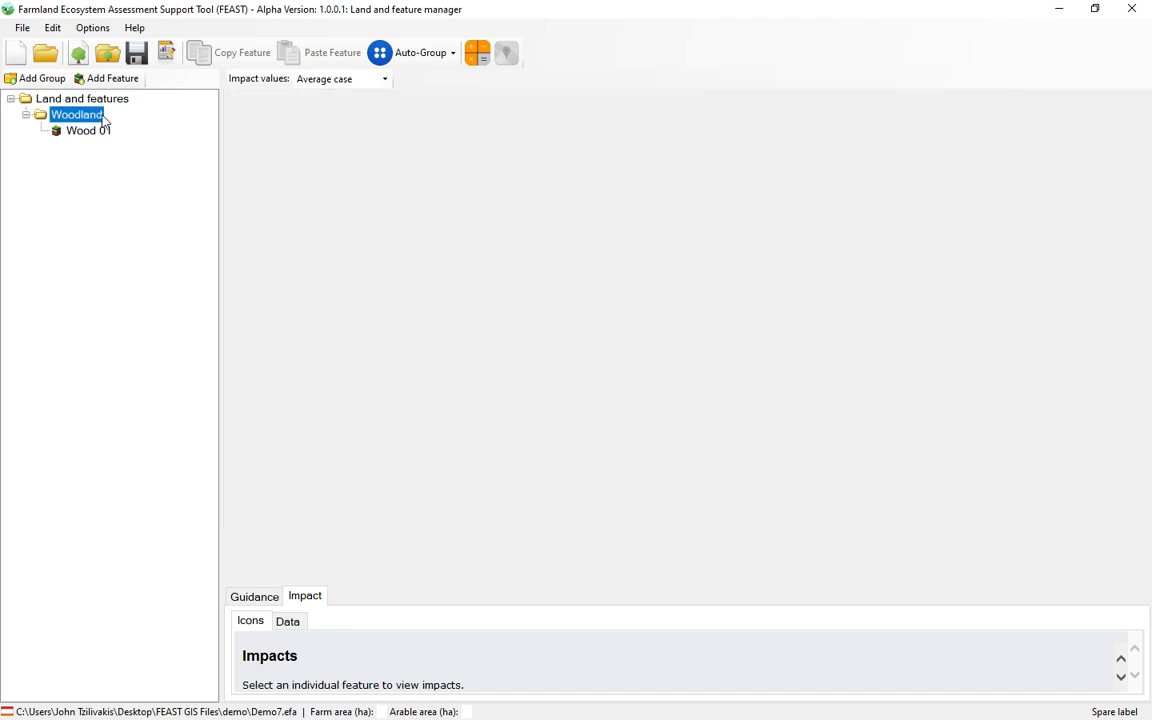
Step: Add a new group directly under Land and features and name it Arable land
{"action": "left_click", "coordinate": [92, 98]}
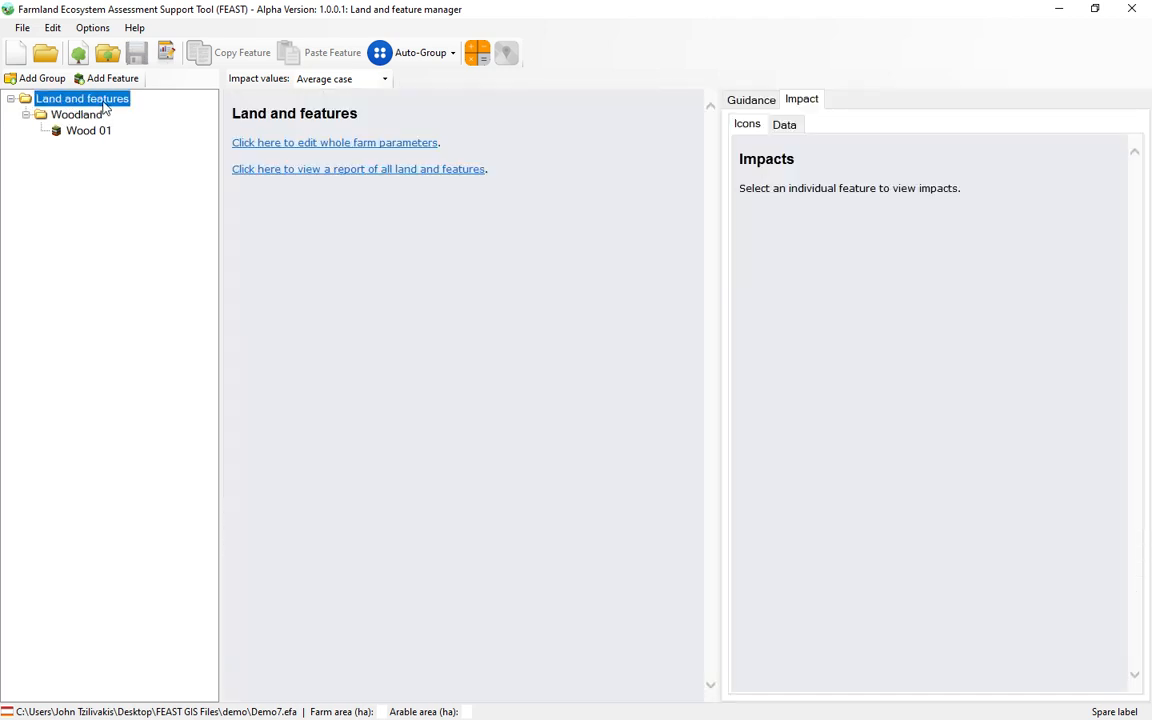
{"action": "left_click", "coordinate": [40, 78]}
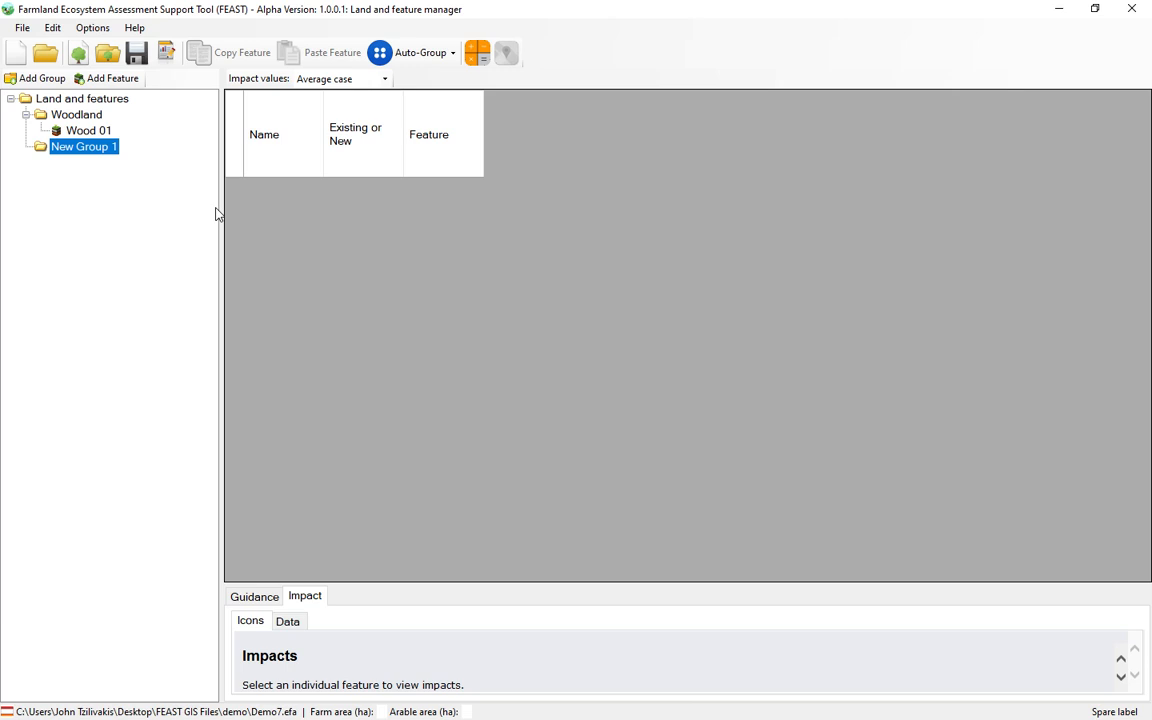
{"action": "left_click", "coordinate": [92, 150]}
{"action": "type", "text": "Arable"}
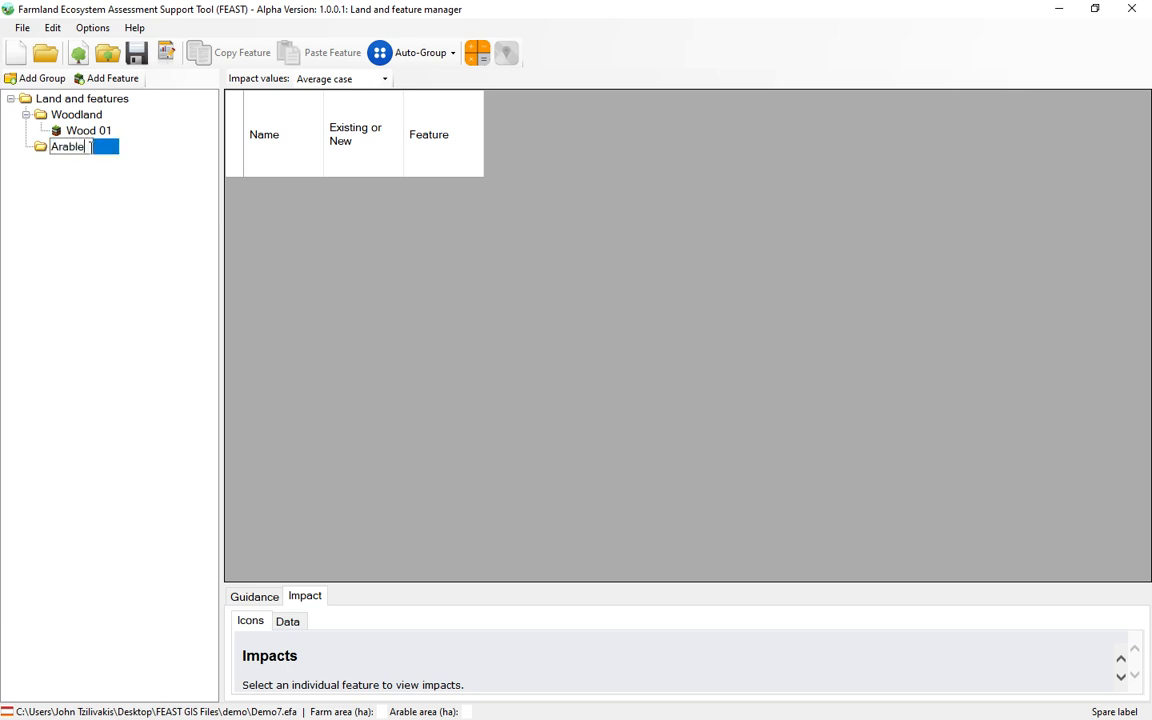
{"action": "type", "text": " land"}
{"action": "key", "text": "Return"}
Step: Add a feature named Field 01 to the Arable land group
{"action": "left_click", "coordinate": [103, 84]}
{"action": "left_click", "coordinate": [384, 121]}
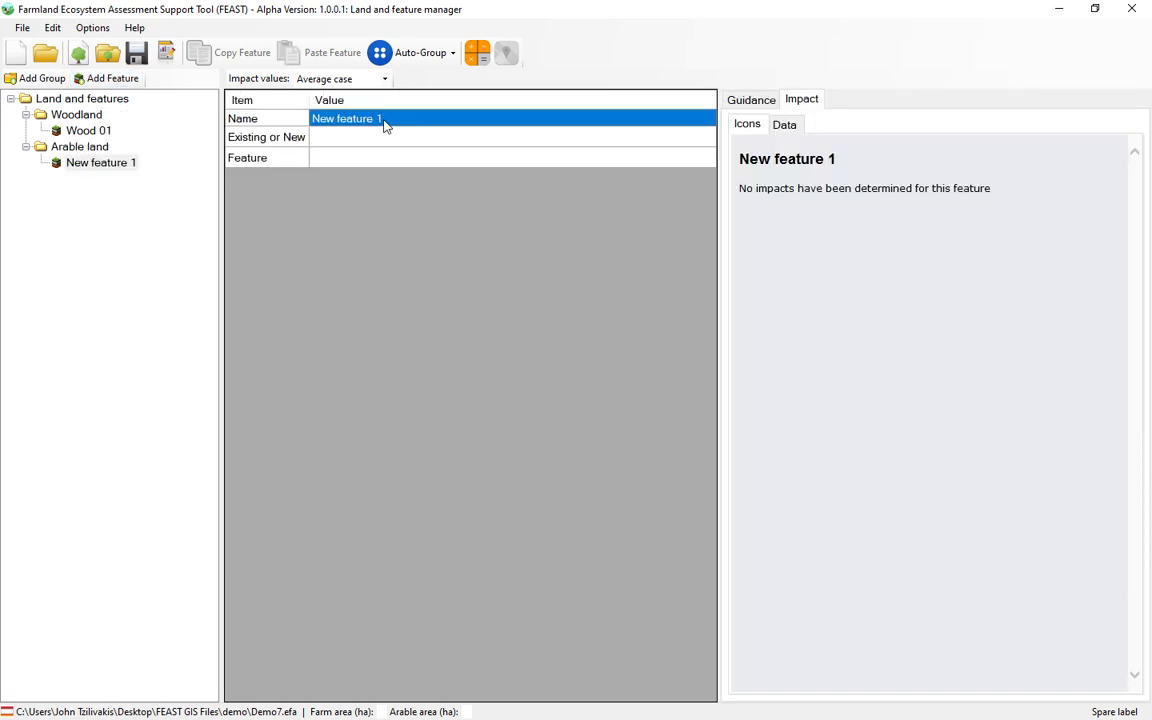
{"action": "type", "text": "Field"}
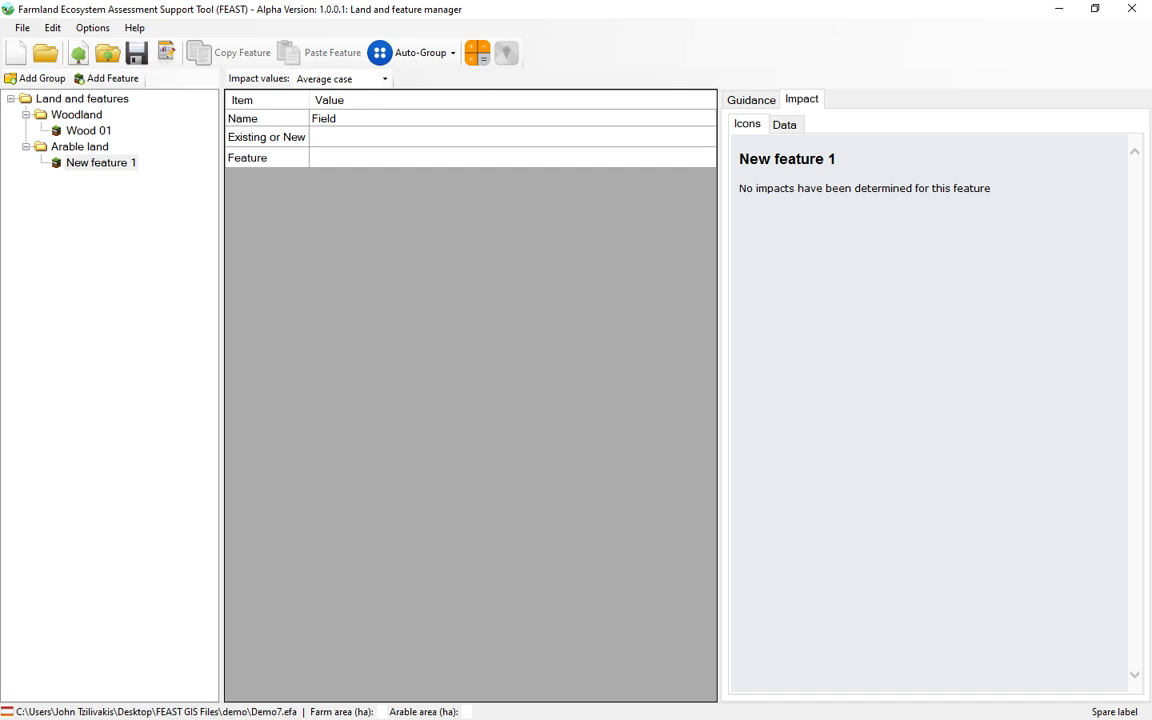
{"action": "type", "text": " 01"}
Step: Mark Field 01 as Existing and set its feature type to Arable land
{"action": "left_click", "coordinate": [395, 141]}
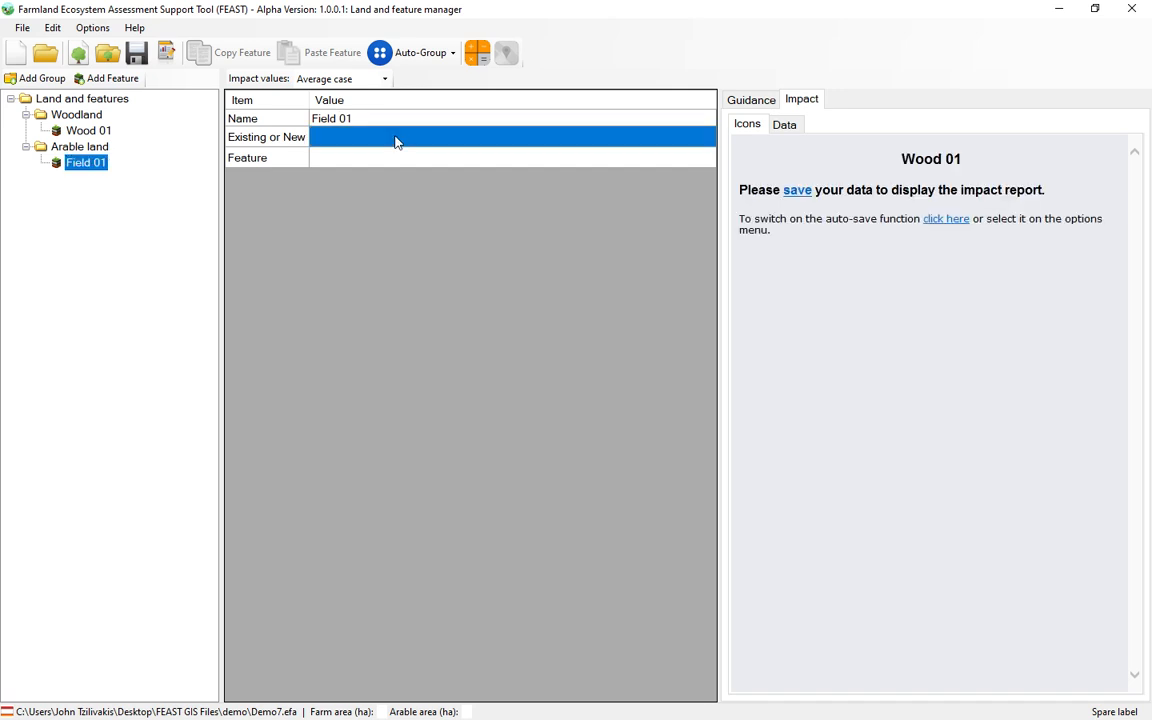
{"action": "left_click", "coordinate": [395, 141]}
{"action": "left_click", "coordinate": [393, 141]}
{"action": "left_click", "coordinate": [391, 156]}
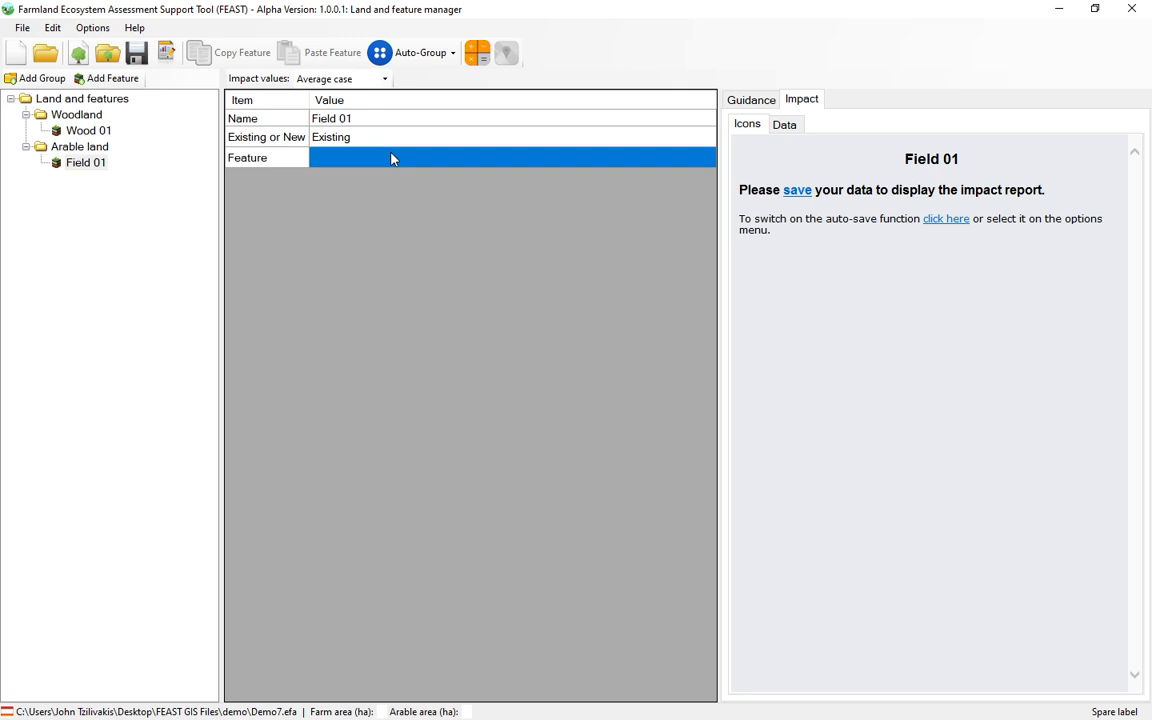
{"action": "left_click", "coordinate": [391, 158]}
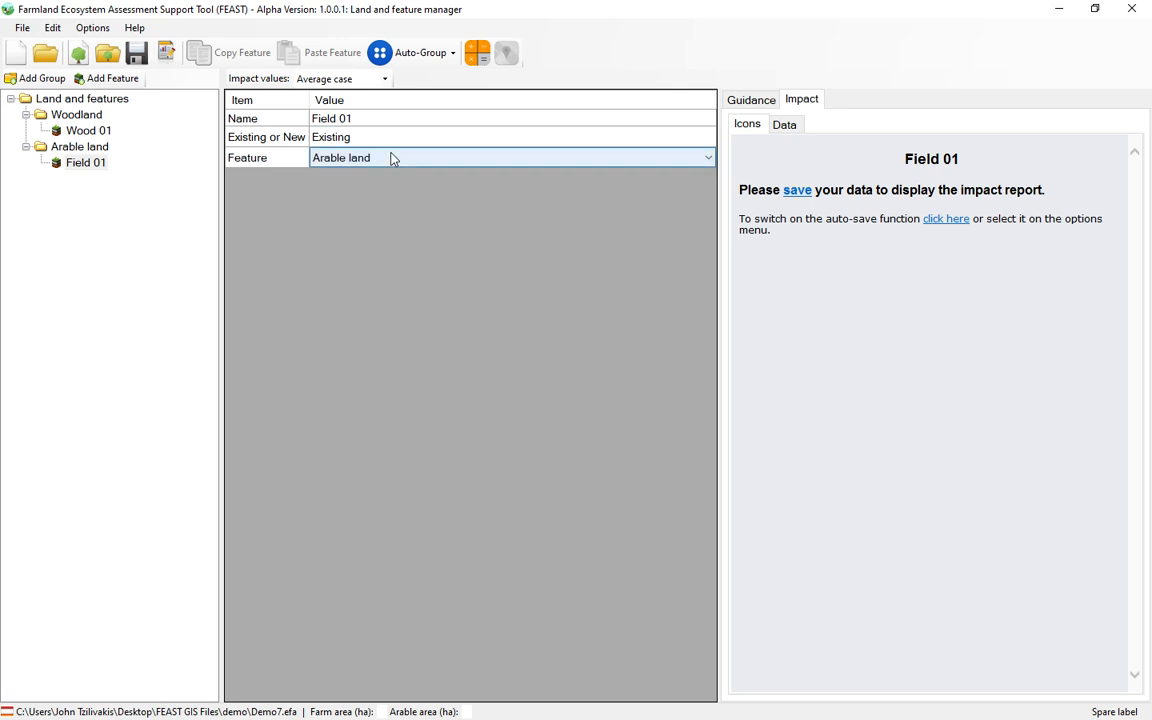
{"action": "left_click", "coordinate": [296, 164]}
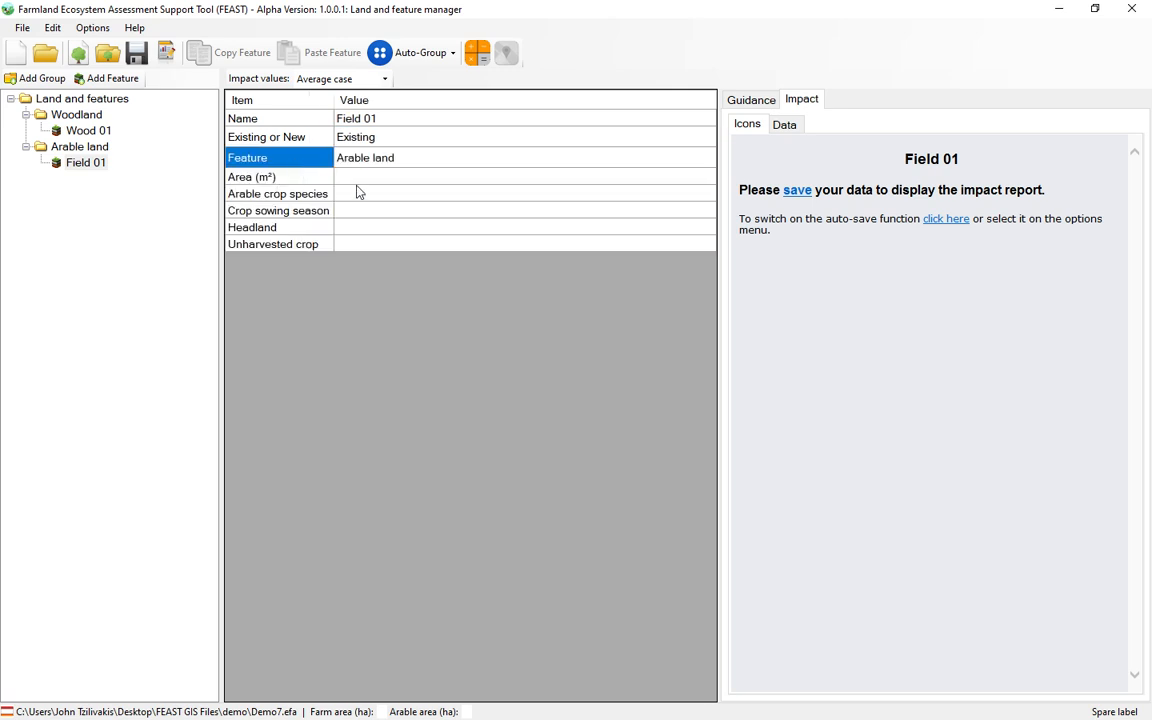
Step: Set Field 01's area to 10000 m² and its arable crop species to Allium spp. (Onion)
{"action": "left_click", "coordinate": [378, 178]}
{"action": "type", "text": "10000"}
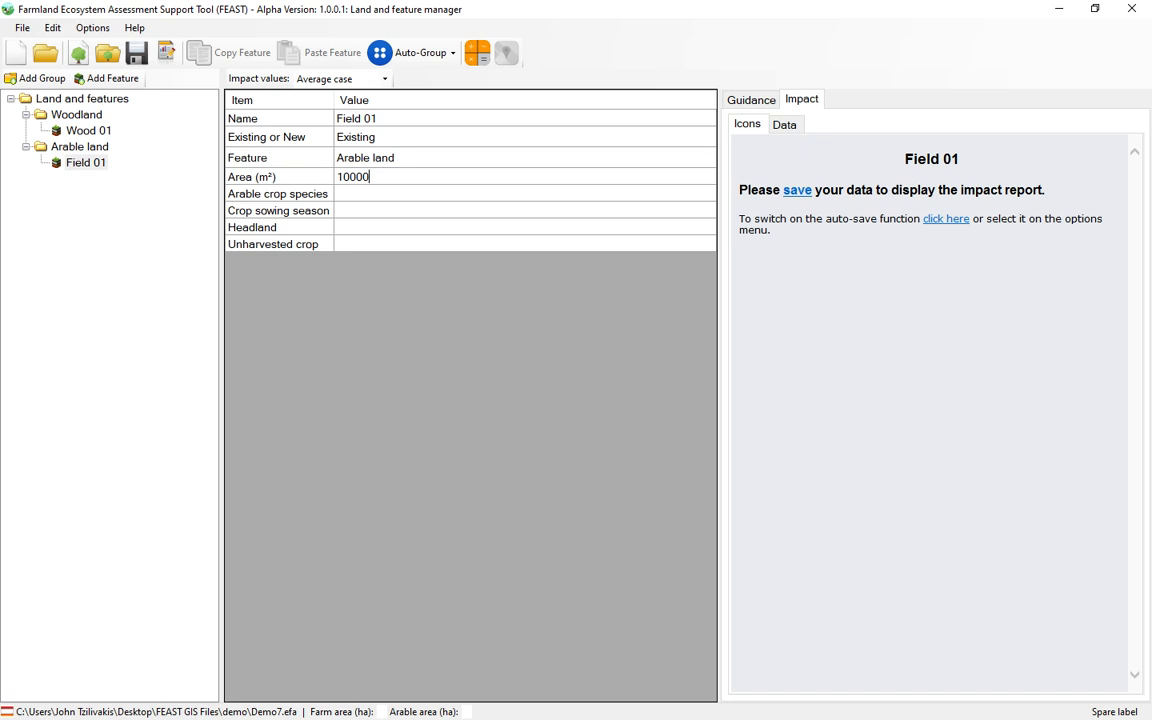
{"action": "key", "text": "Return"}
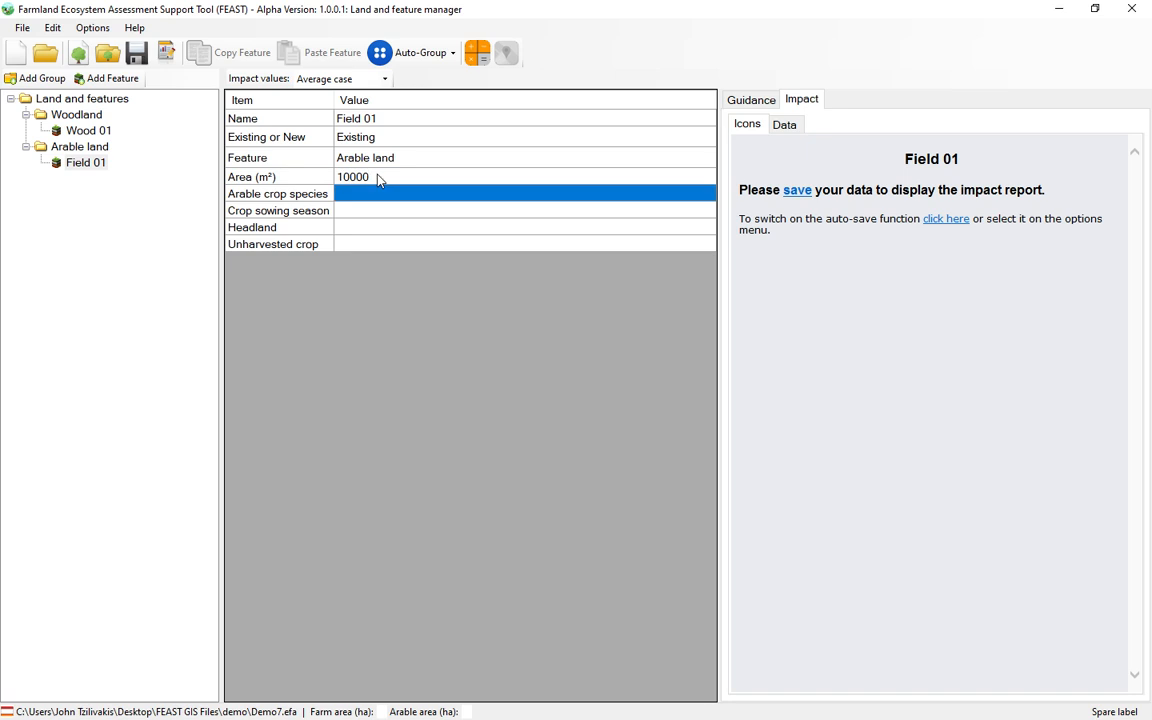
{"action": "left_click", "coordinate": [382, 194]}
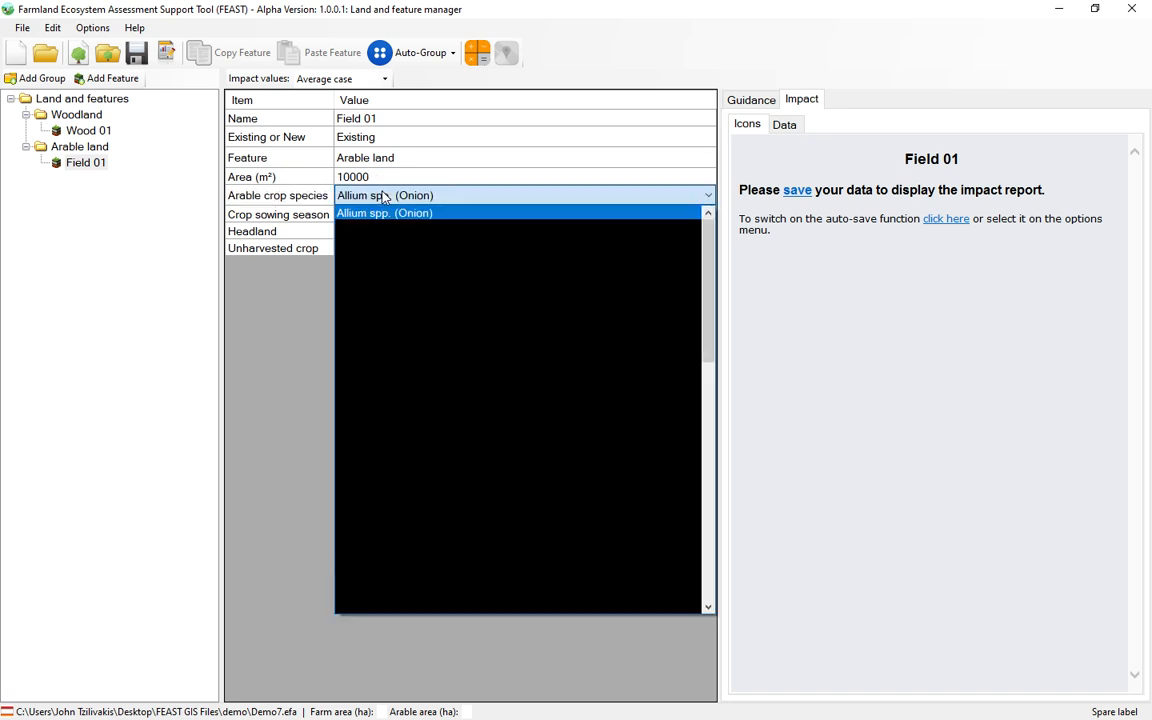
{"action": "left_click", "coordinate": [382, 196]}
{"action": "key", "text": "o"}
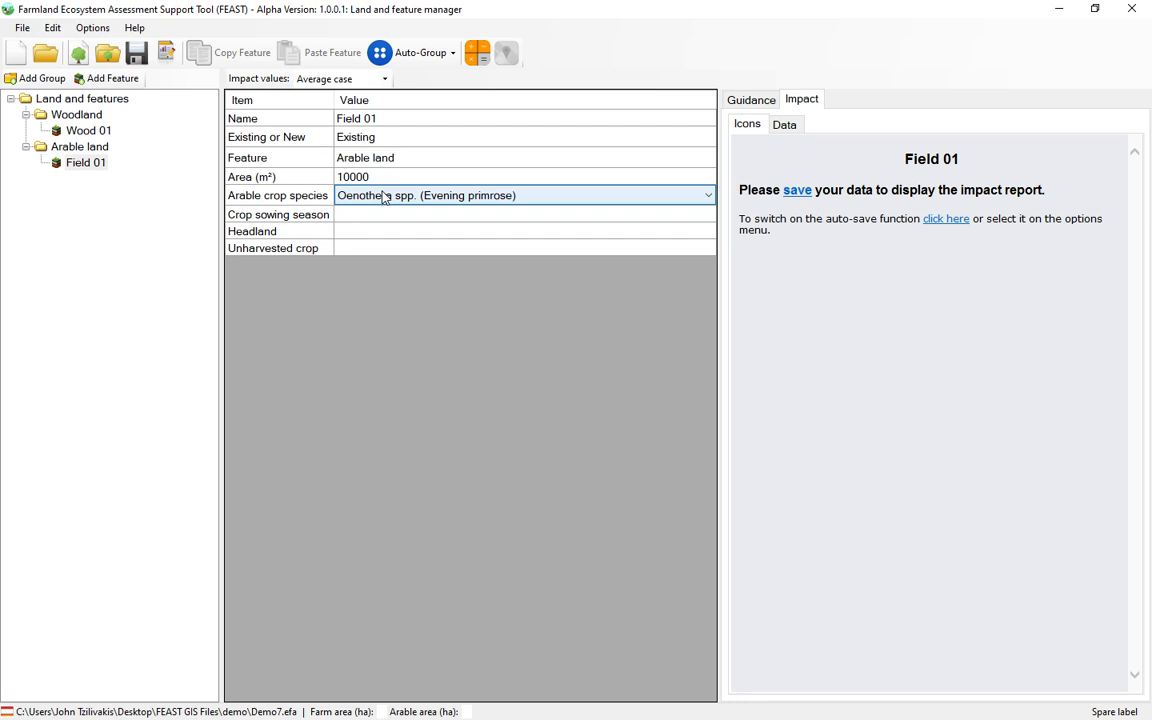
{"action": "key", "text": "a"}
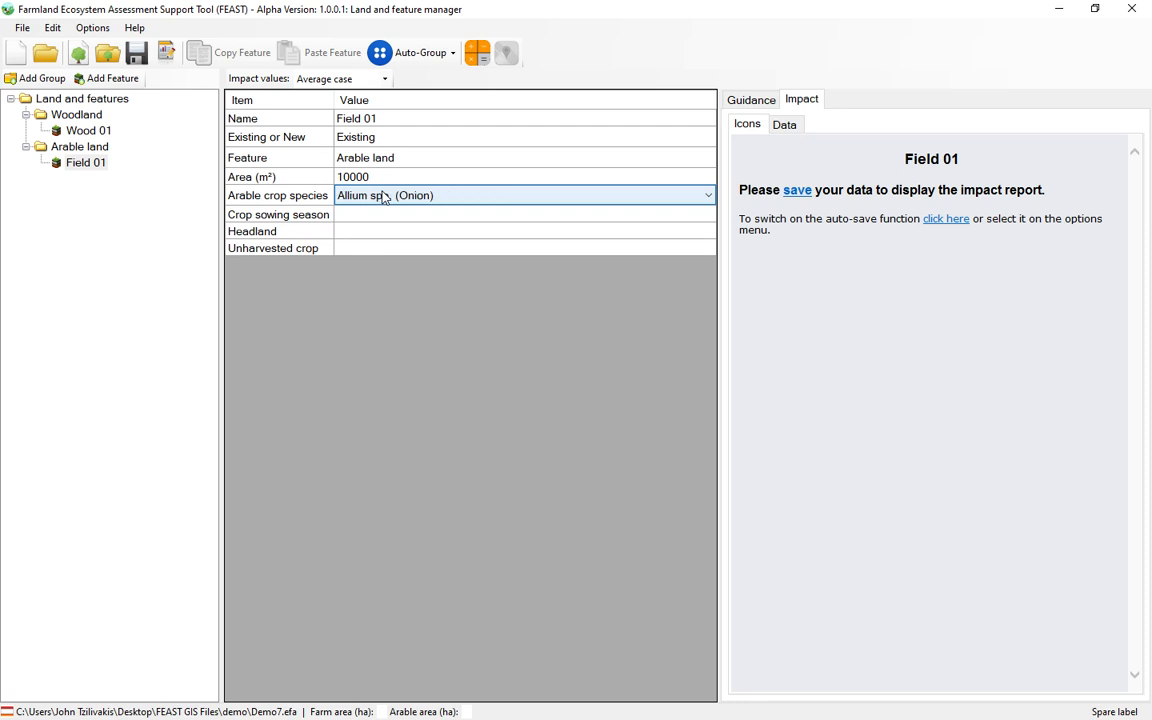
{"action": "left_click", "coordinate": [382, 196]}
{"action": "left_click", "coordinate": [380, 196]}
Step: Set Field 01's crop sowing season to Autumn and its headland to Normal cropping
{"action": "left_click", "coordinate": [369, 216]}
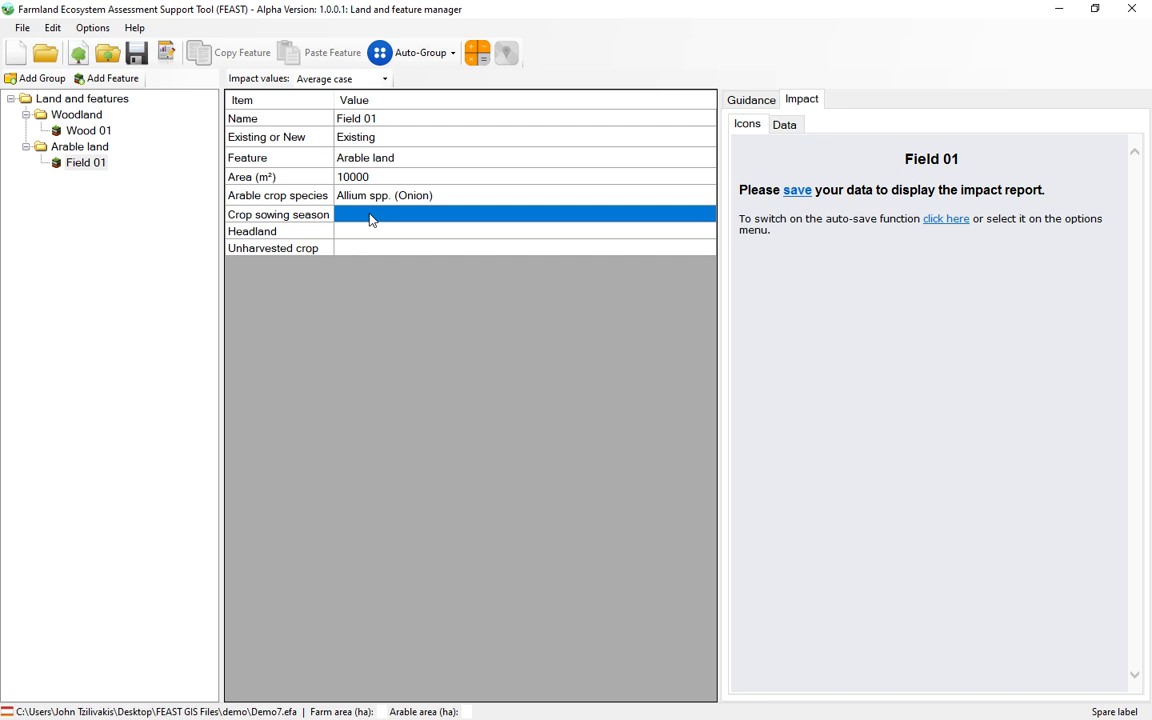
{"action": "key", "text": "a"}
{"action": "key", "text": "Return"}
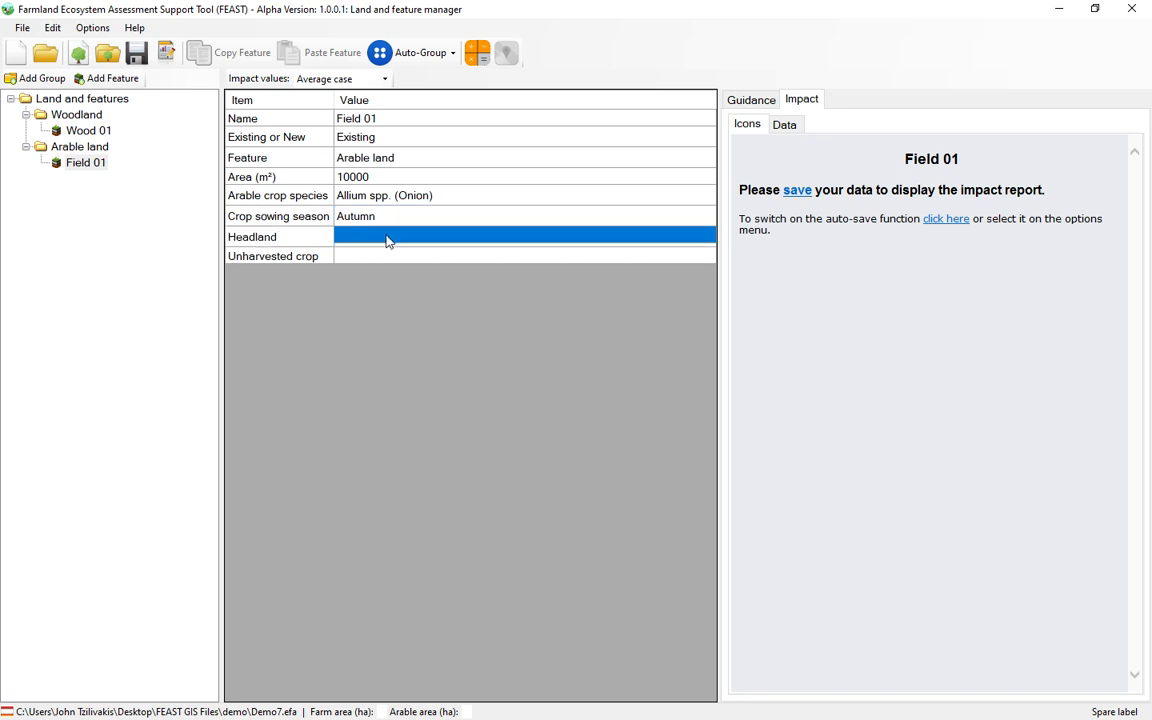
{"action": "left_click", "coordinate": [386, 237]}
{"action": "left_click", "coordinate": [386, 268]}
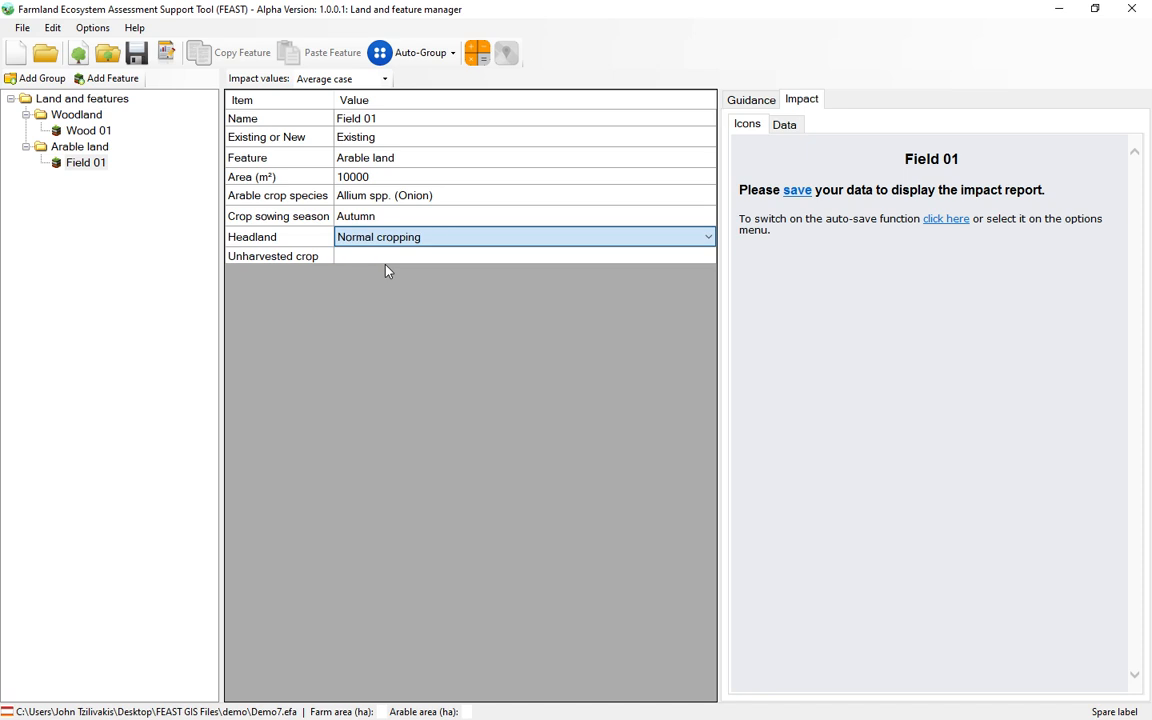
Step: Set Field 01's unharvested crop to No and save the data to display its impact report
{"action": "left_click", "coordinate": [375, 257]}
{"action": "left_click", "coordinate": [388, 262]}
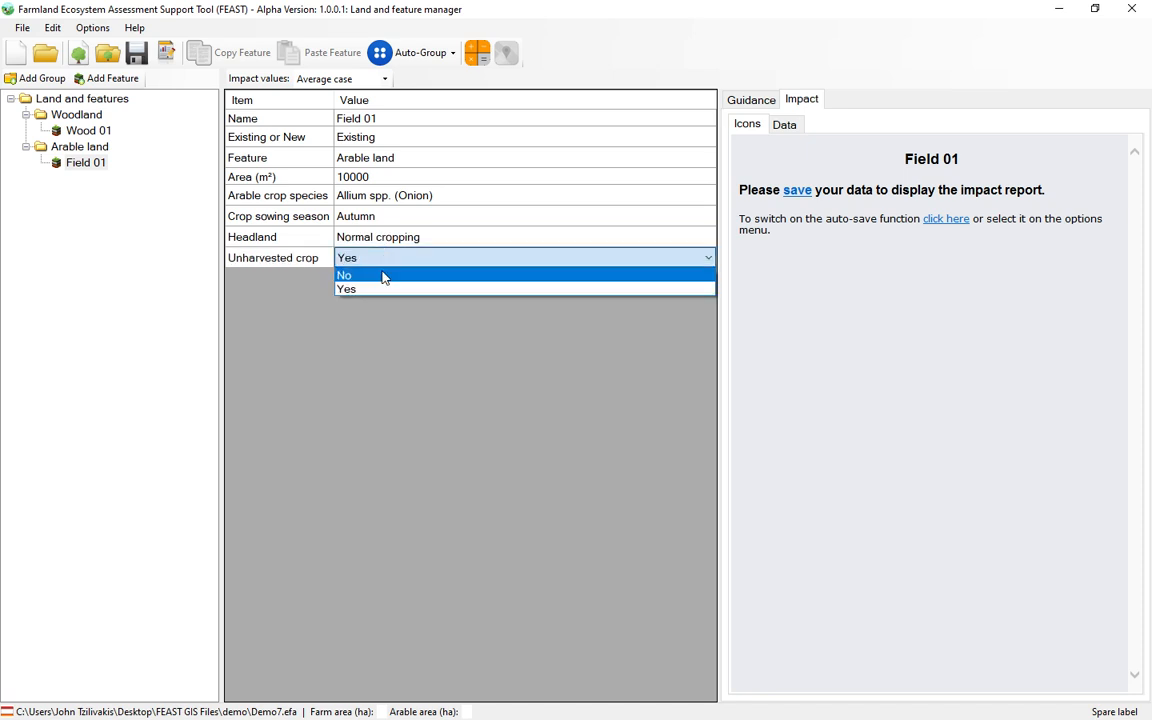
{"action": "left_click", "coordinate": [386, 272]}
{"action": "left_click", "coordinate": [320, 260]}
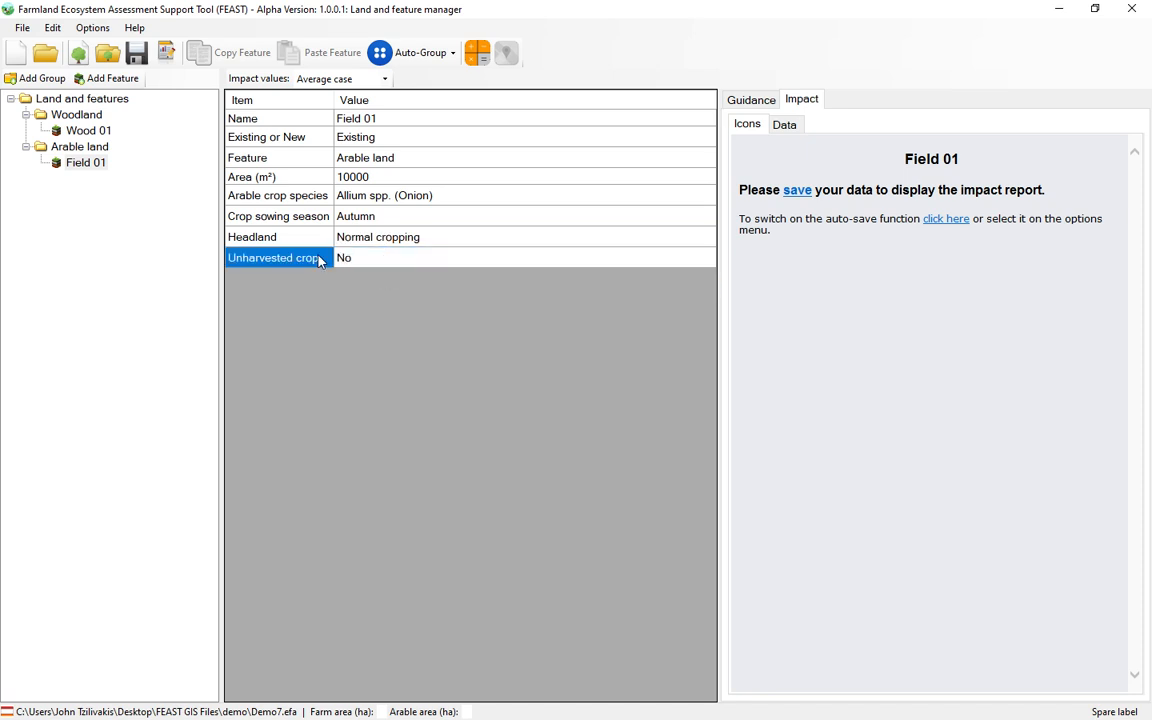
{"action": "left_click", "coordinate": [797, 190]}
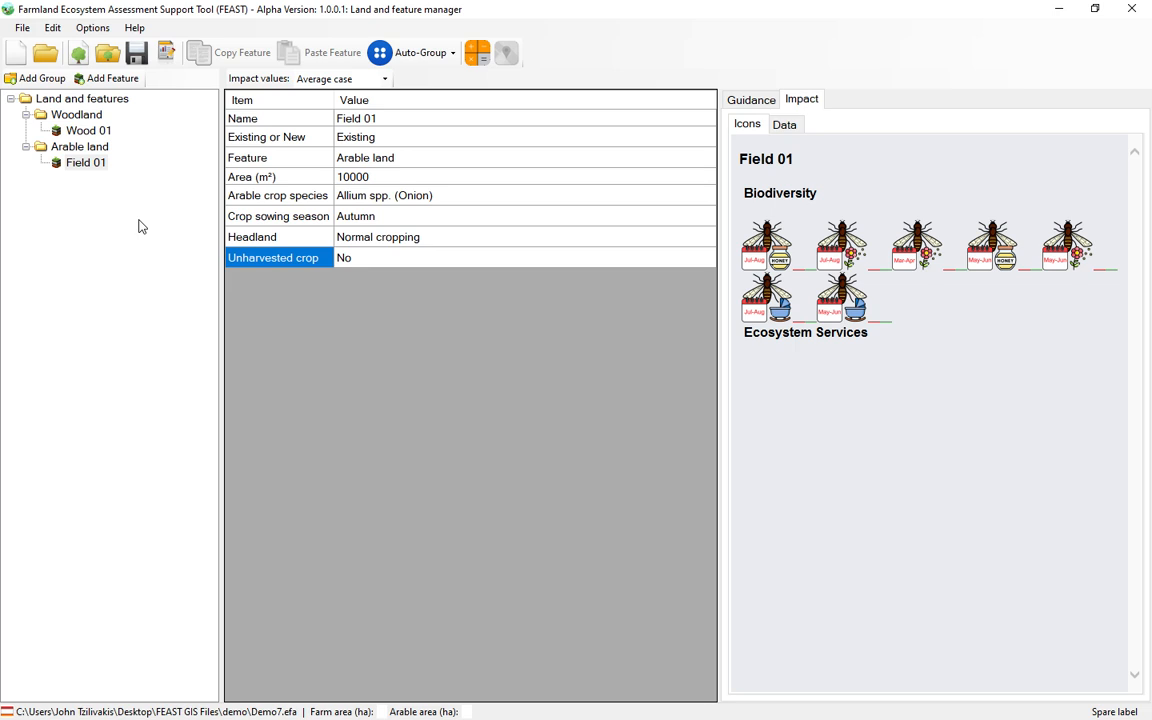
Step: Leave the land and feature manager and create a map named Map 01 in the map editor
{"action": "left_click", "coordinate": [1130, 10]}
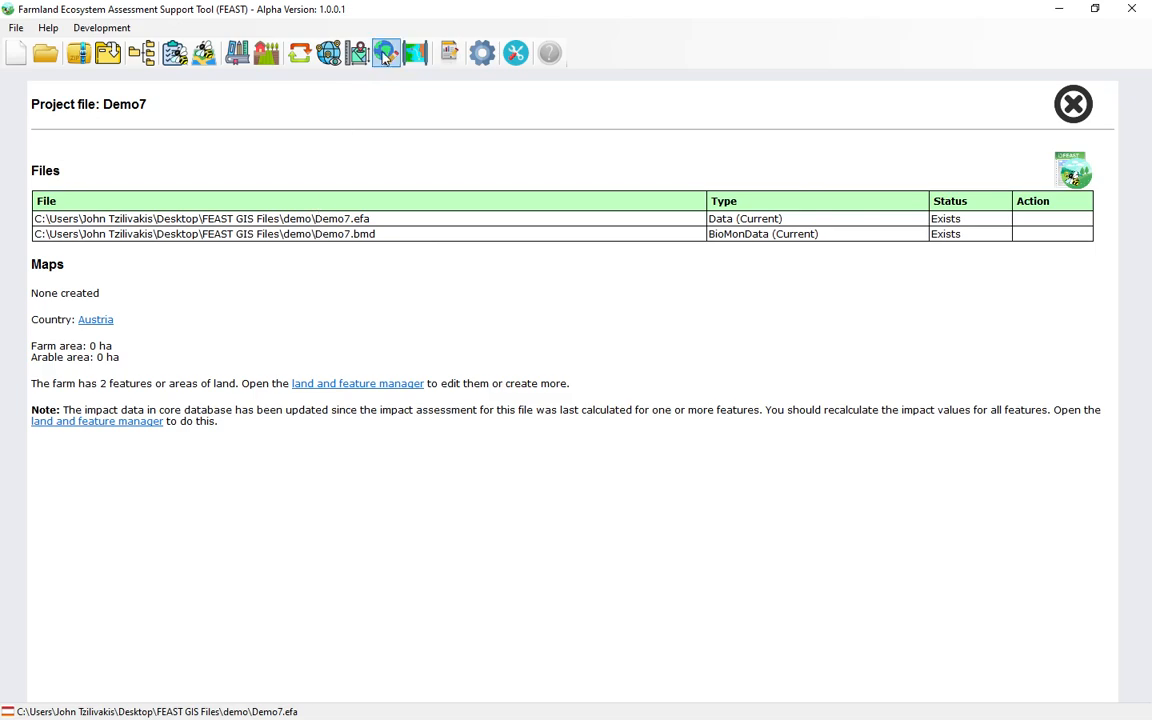
{"action": "left_click", "coordinate": [386, 55]}
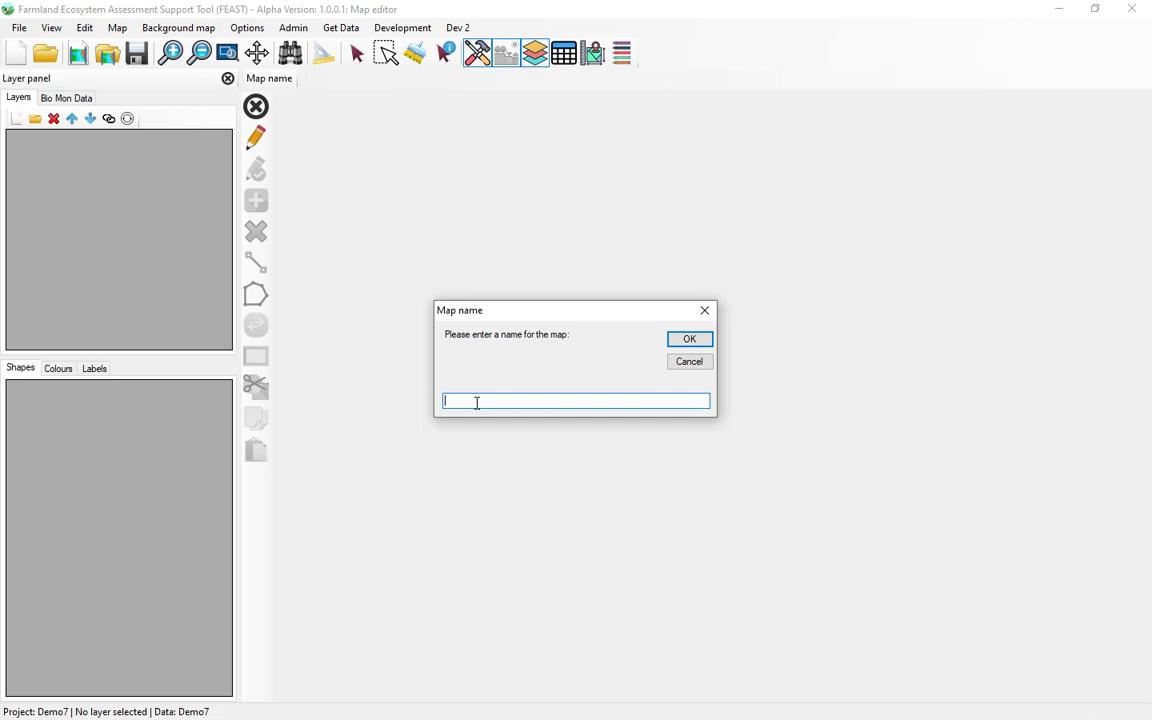
{"action": "type", "text": "Map 01"}
{"action": "left_click", "coordinate": [690, 341]}
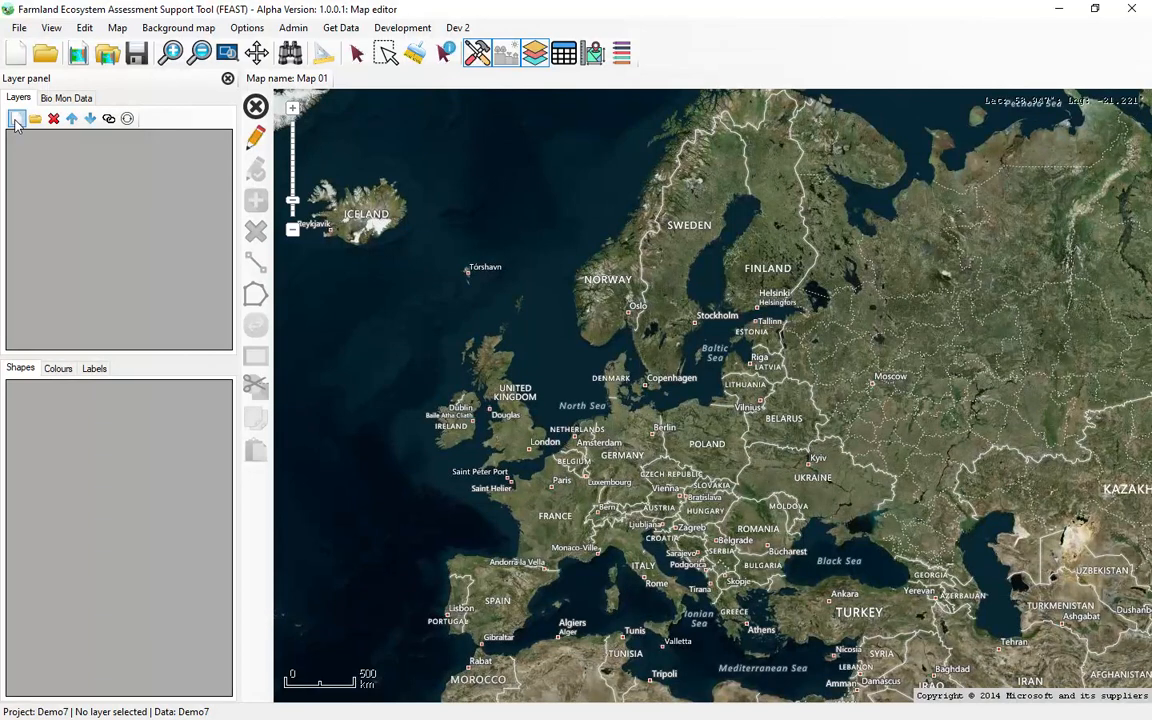
Step: Create a new map layer and save it as the shapefile Demo7 in the demo folder
{"action": "left_click", "coordinate": [16, 119]}
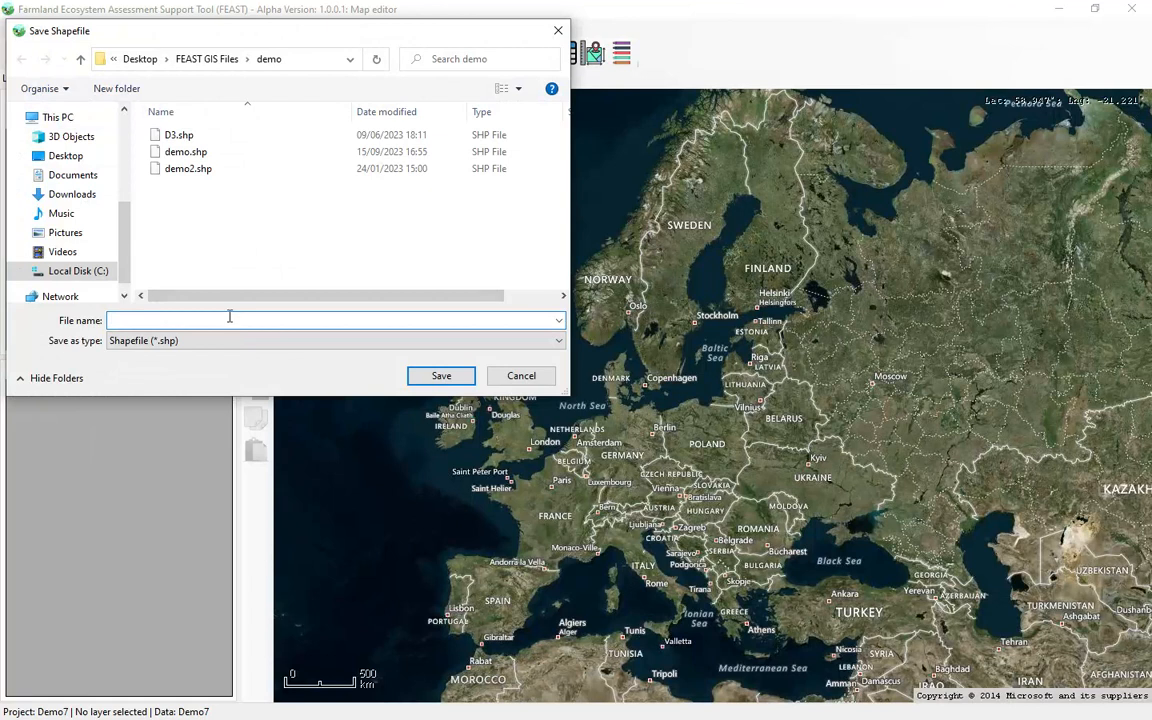
{"action": "type", "text": "D"}
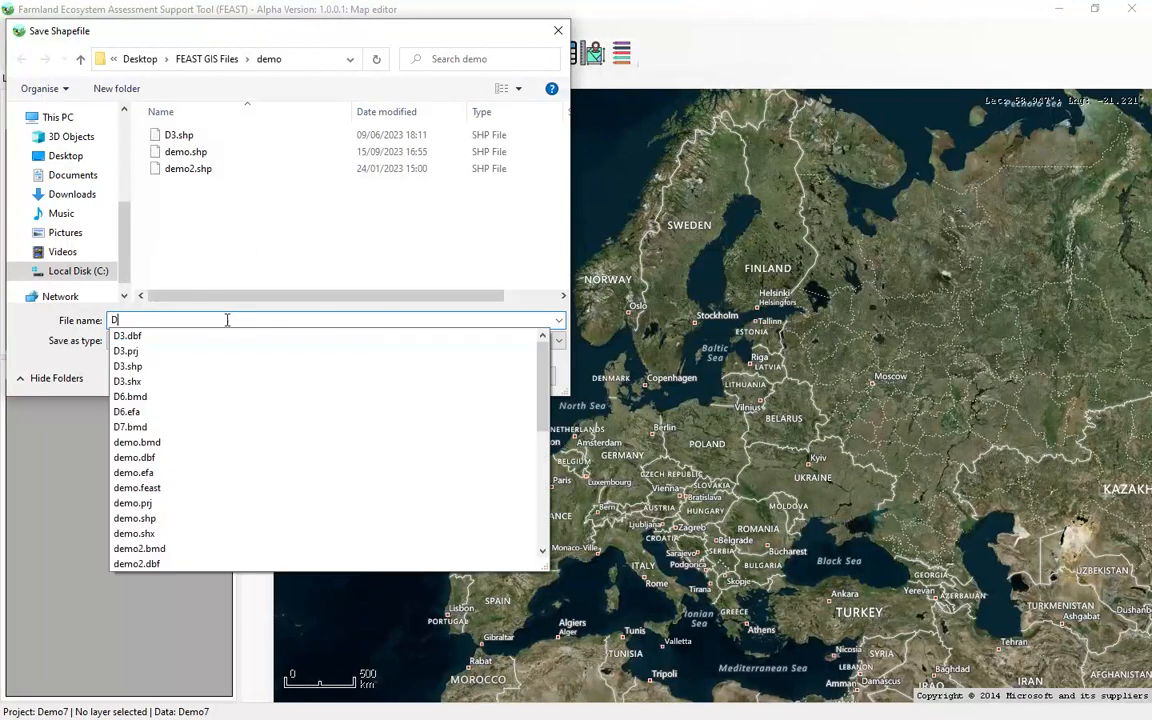
{"action": "type", "text": "emo"}
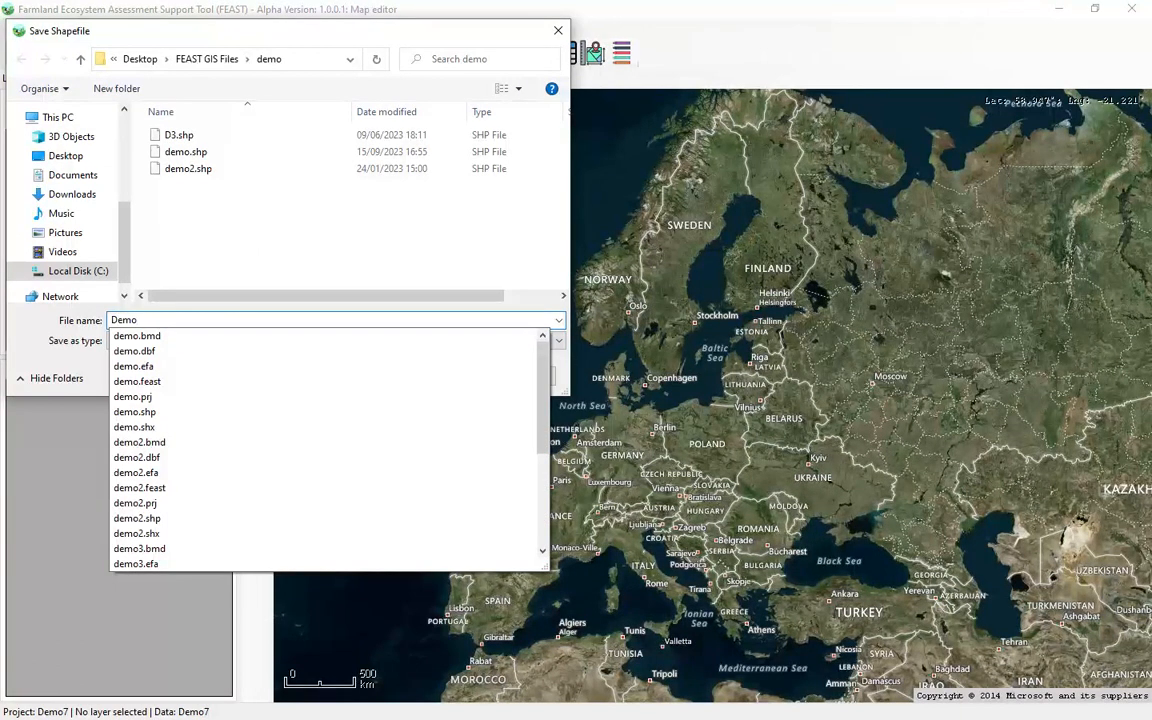
{"action": "type", "text": "7"}
{"action": "left_click", "coordinate": [48, 323]}
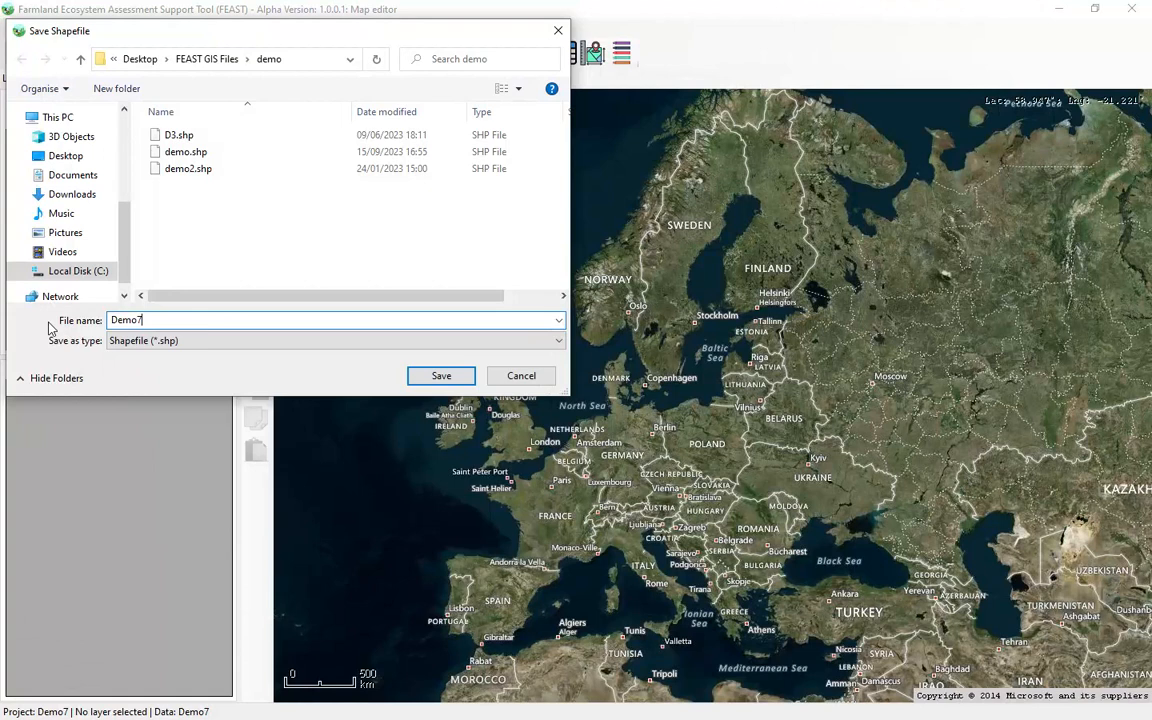
{"action": "left_click", "coordinate": [421, 376]}
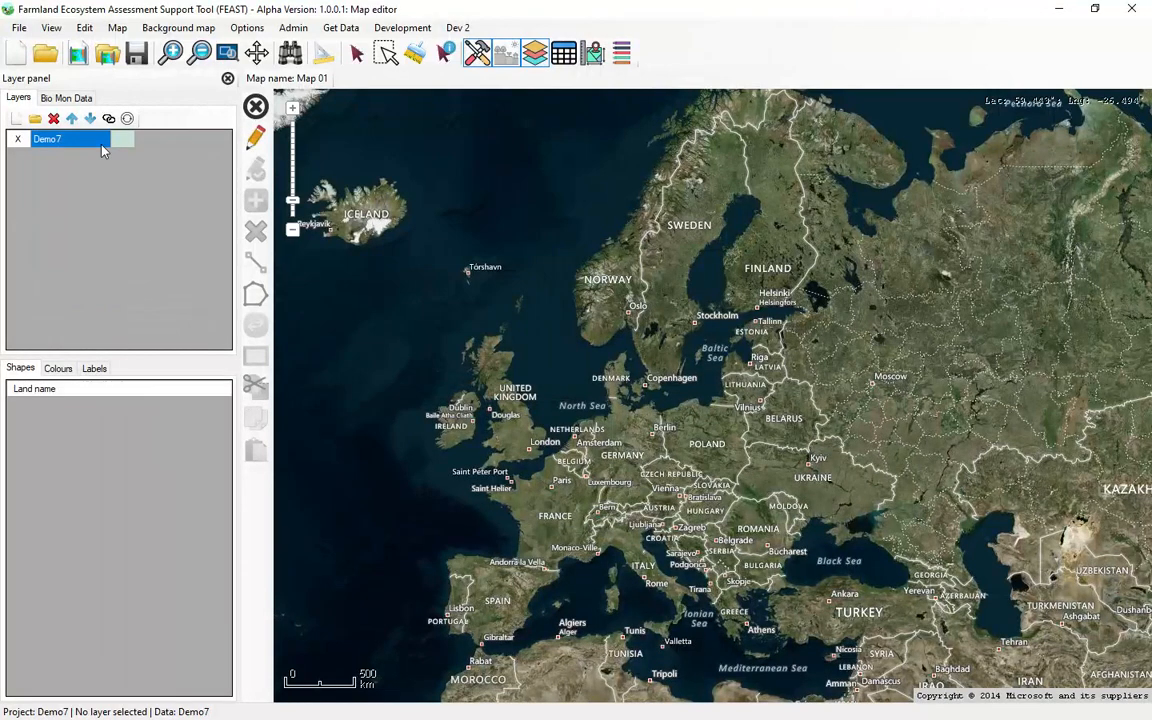
Step: Find the location AL10 on the map and locate the farm fields northwest of North Orbital Road
{"action": "left_click", "coordinate": [290, 55]}
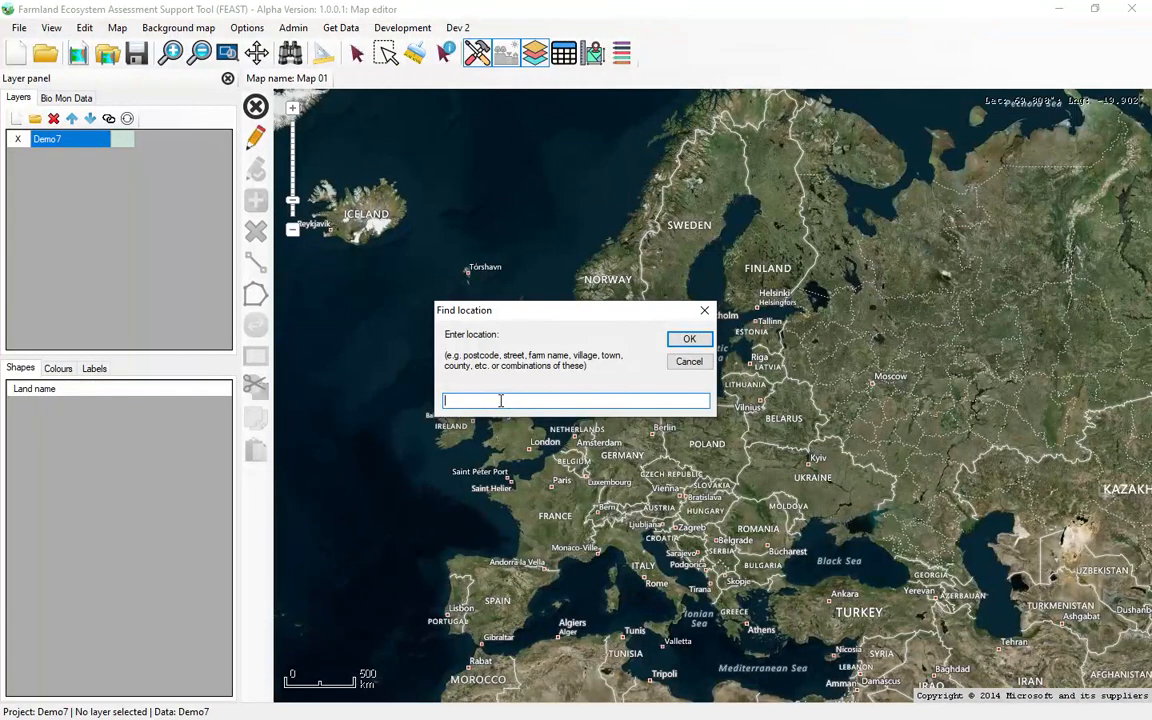
{"action": "type", "text": "AL10"}
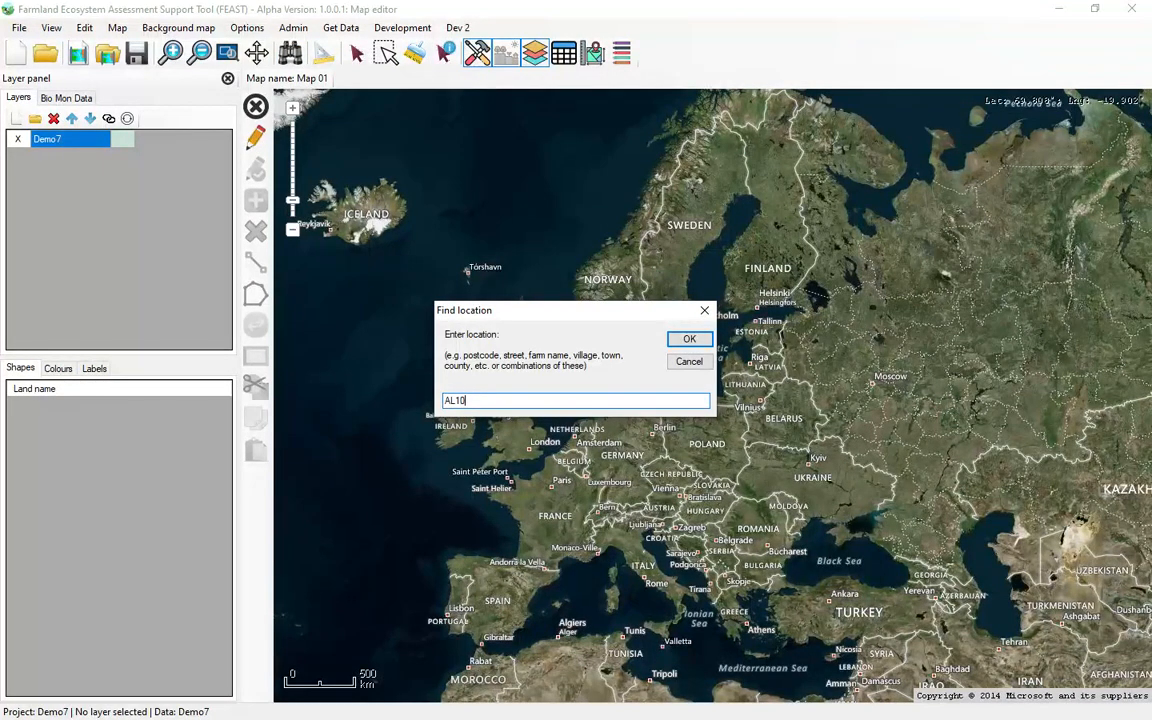
{"action": "left_click", "coordinate": [688, 339]}
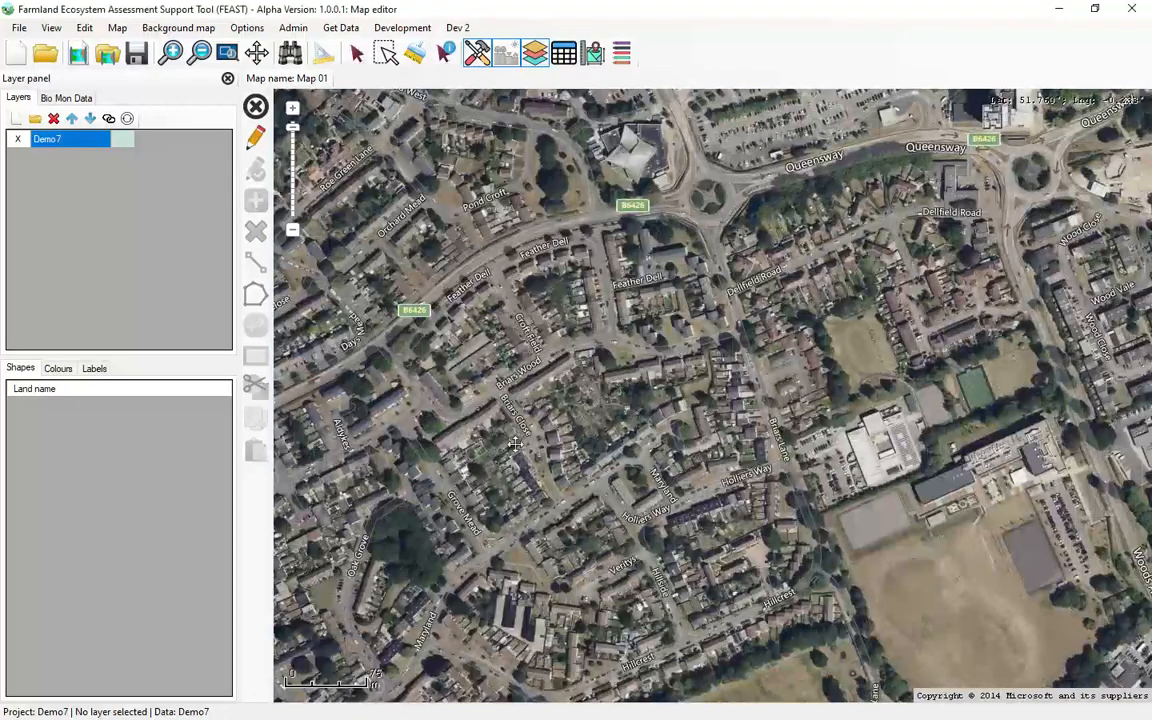
{"action": "scroll", "coordinate": [515, 446], "scroll_direction": "down", "scroll_amount": 2}
{"action": "left_click_drag", "start_coordinate": [383, 511], "coordinate": [748, 406]}
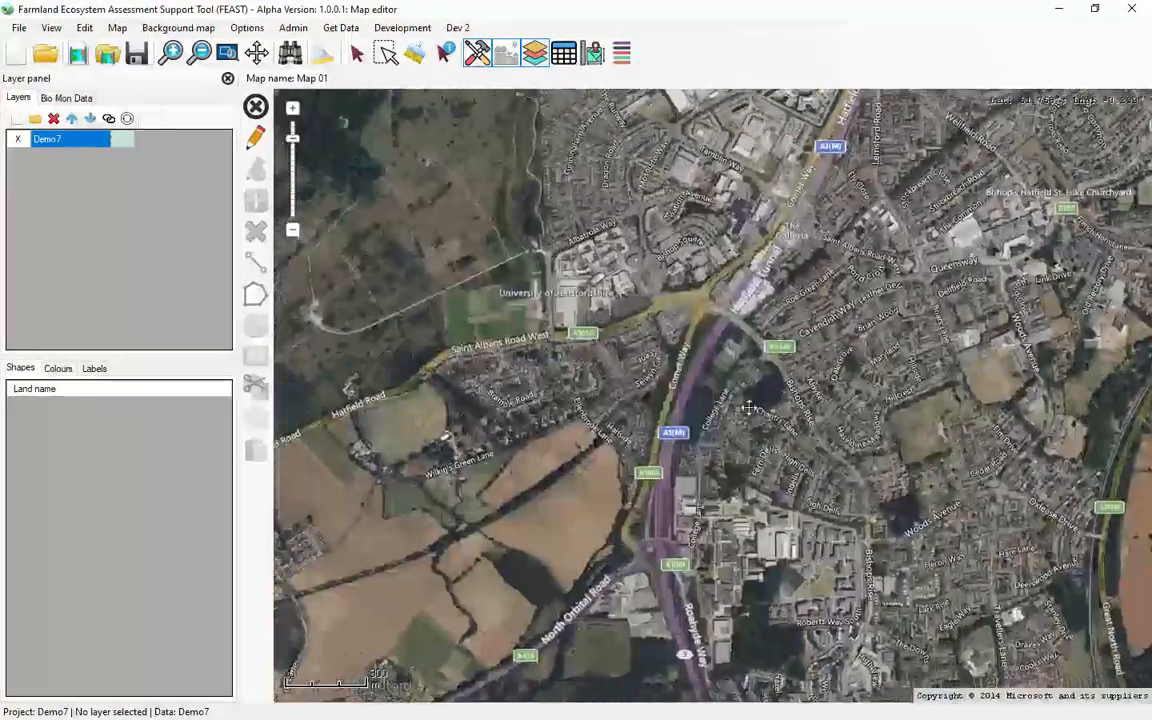
{"action": "left_click_drag", "start_coordinate": [583, 459], "coordinate": [581, 416]}
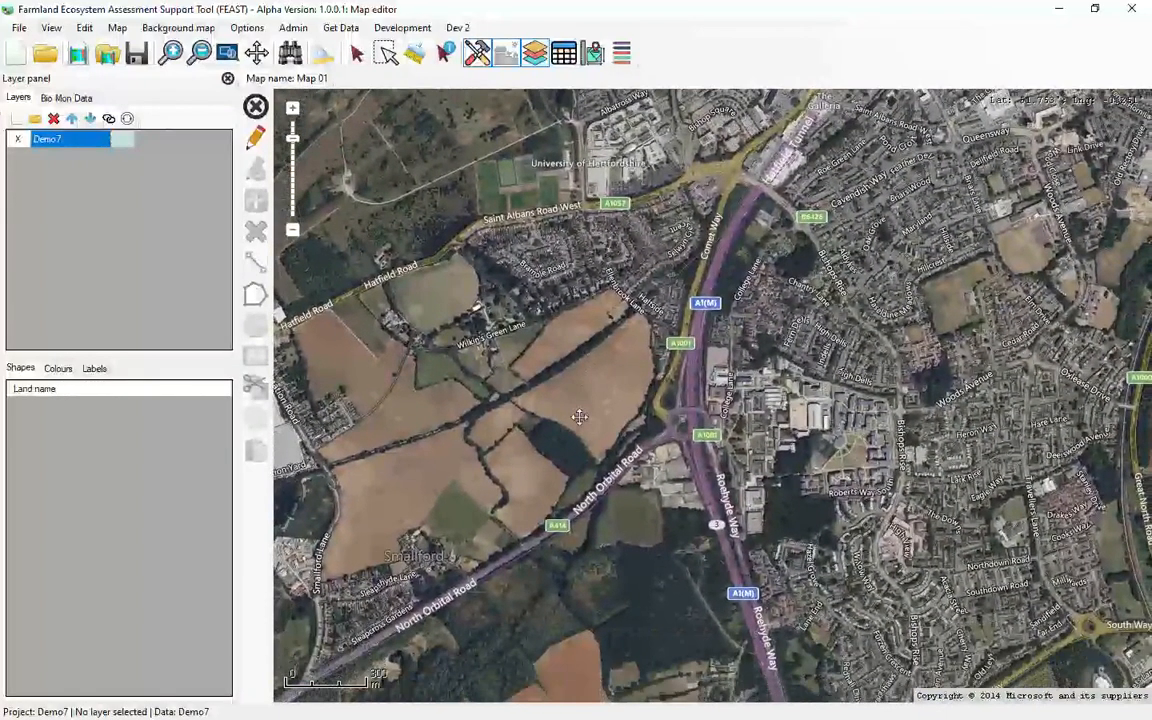
{"action": "scroll", "coordinate": [581, 416], "scroll_direction": "up", "scroll_amount": 1}
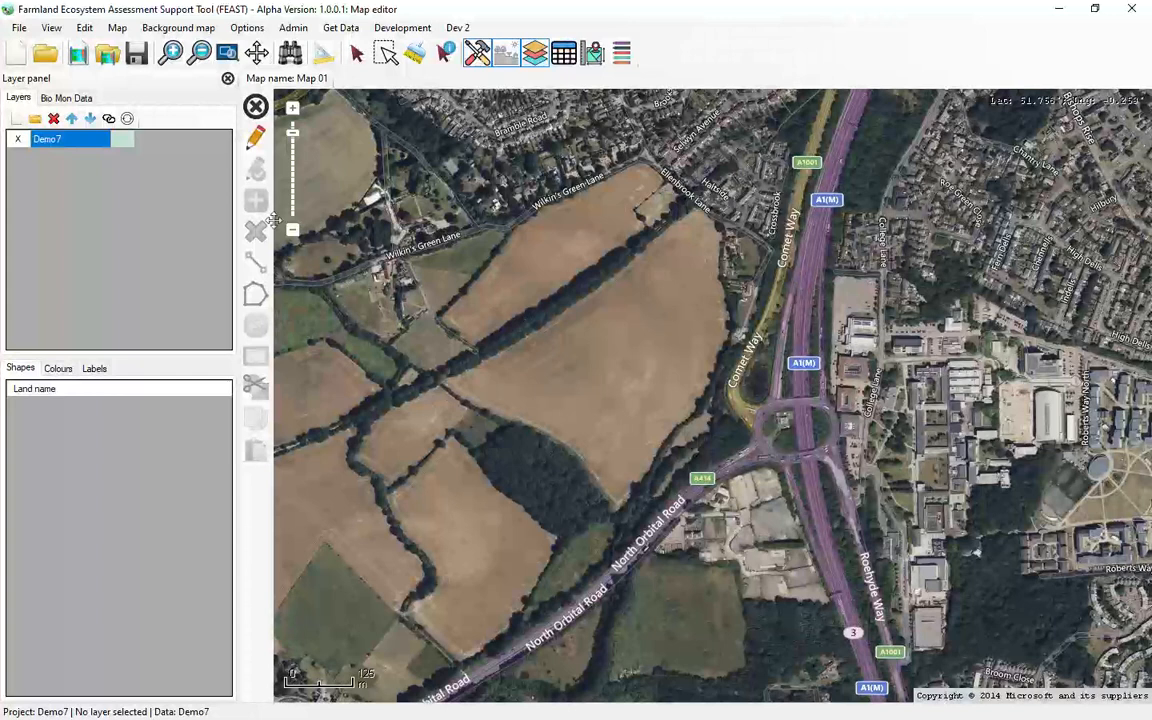
Step: Draw a Woodland polygon on the Demo7 layer around the dark wooded area between the fields northwest of North Orbital Road
{"action": "left_click", "coordinate": [256, 140]}
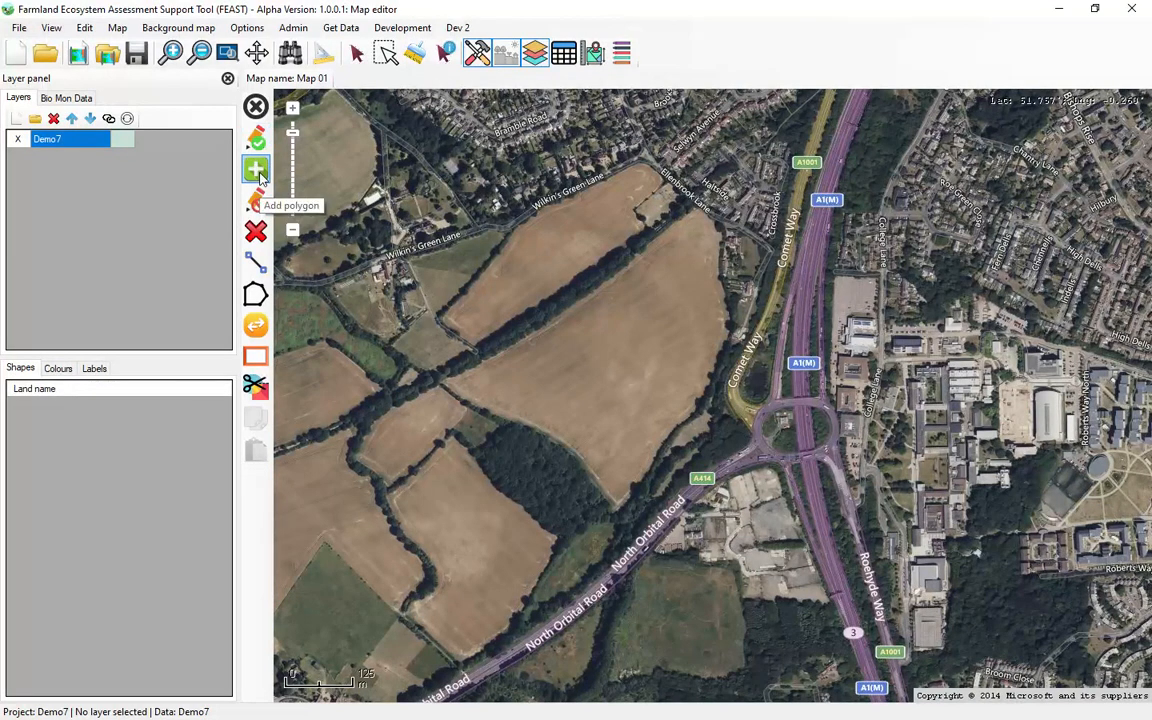
{"action": "left_click", "coordinate": [256, 171]}
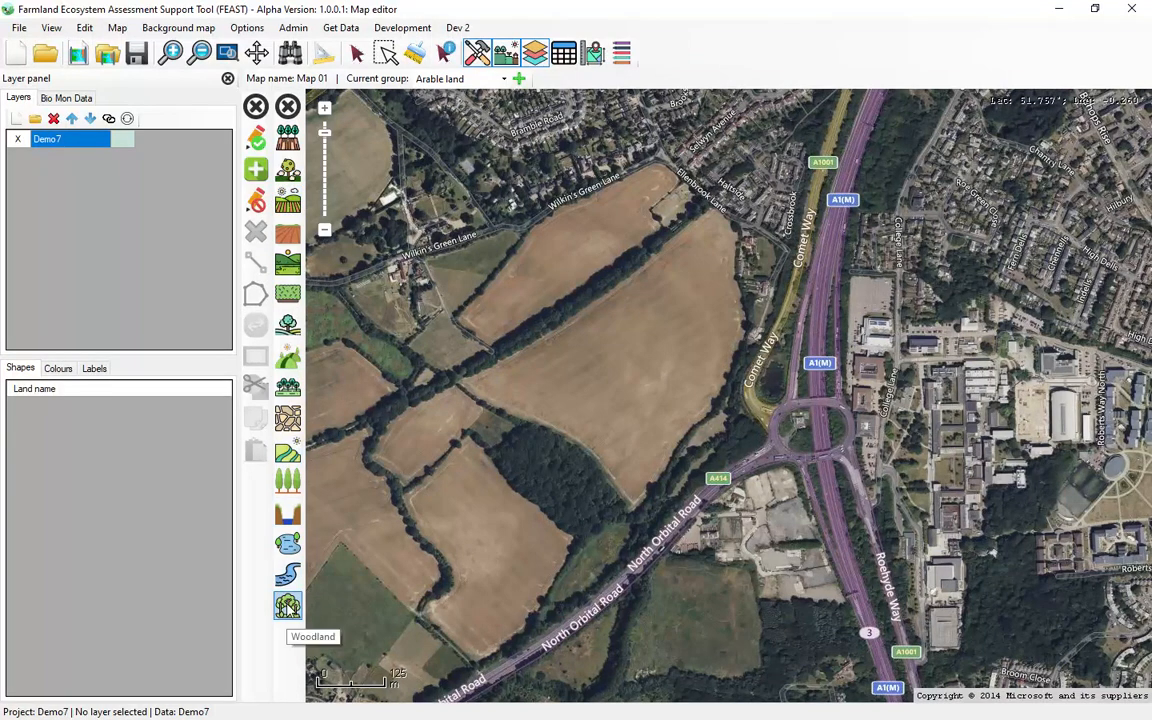
{"action": "left_click", "coordinate": [288, 605]}
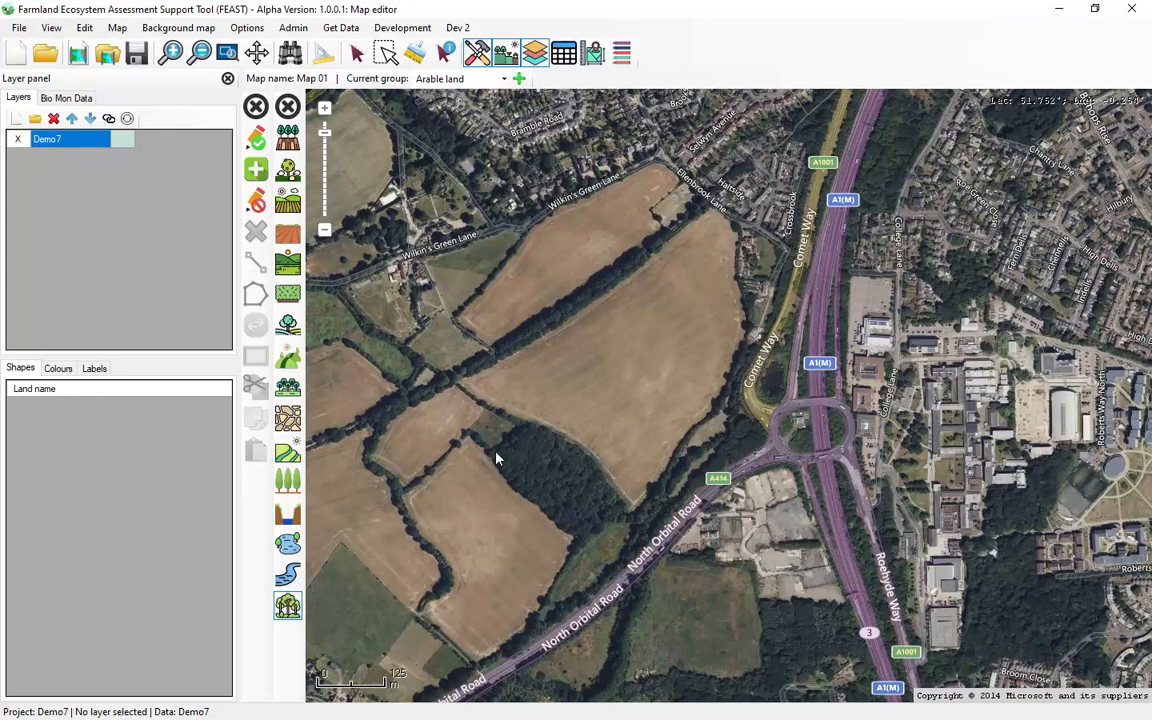
{"action": "left_click", "coordinate": [582, 457]}
{"action": "left_click", "coordinate": [602, 474]}
{"action": "left_click", "coordinate": [624, 505]}
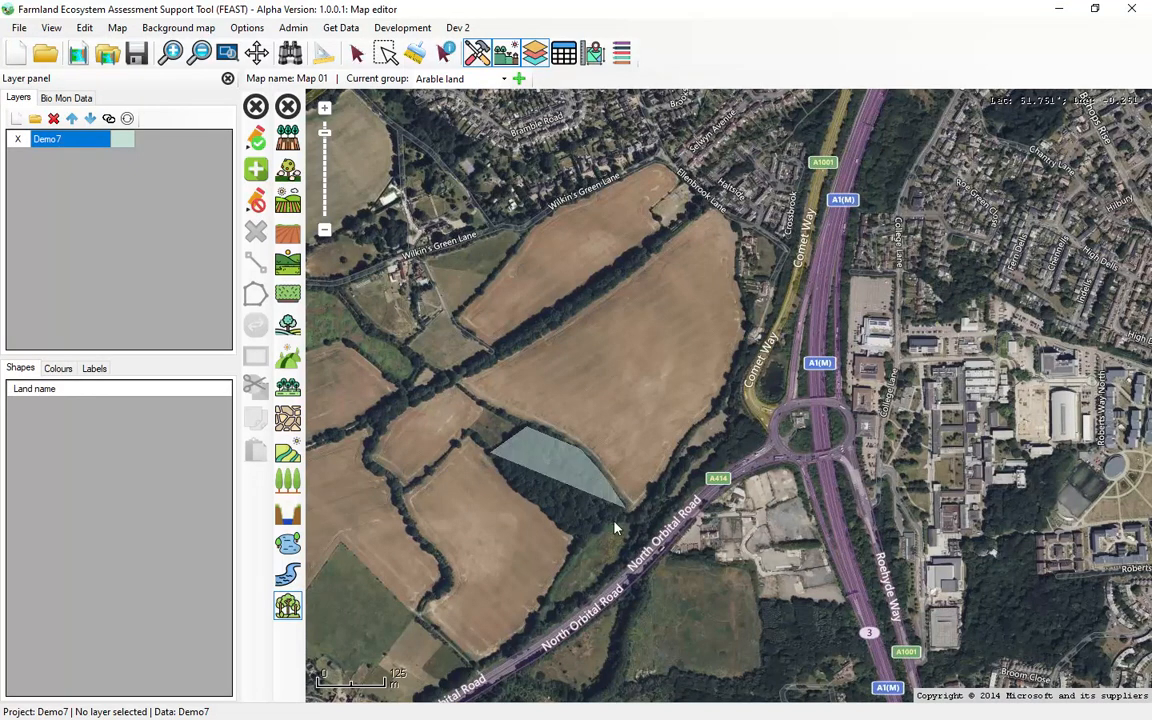
{"action": "left_click", "coordinate": [580, 540]}
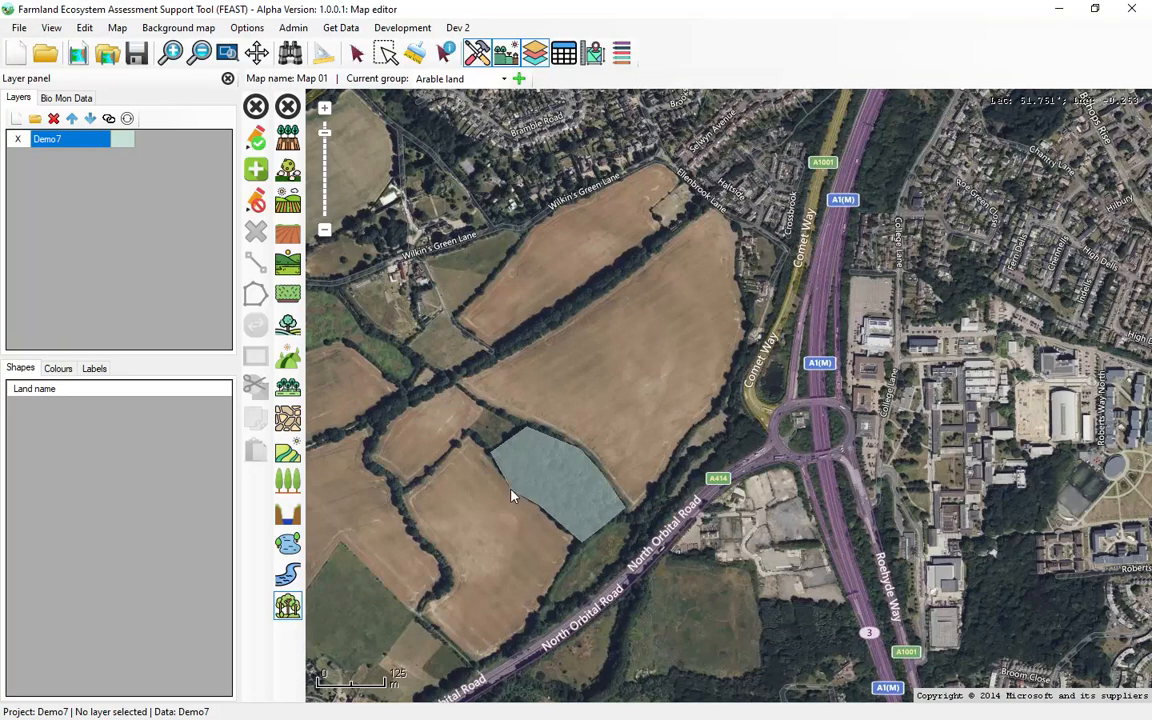
Step: Save the polygon edits and link the new map shape to the Wood 01 feature
{"action": "left_click", "coordinate": [257, 146]}
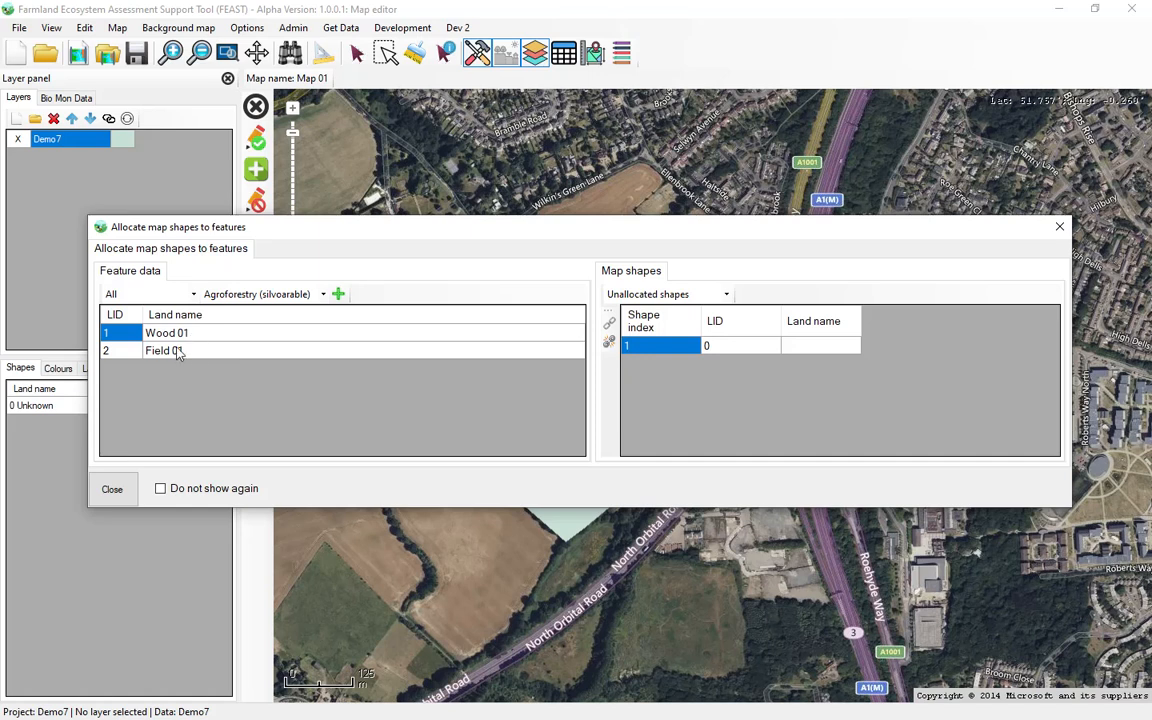
{"action": "left_click", "coordinate": [231, 335]}
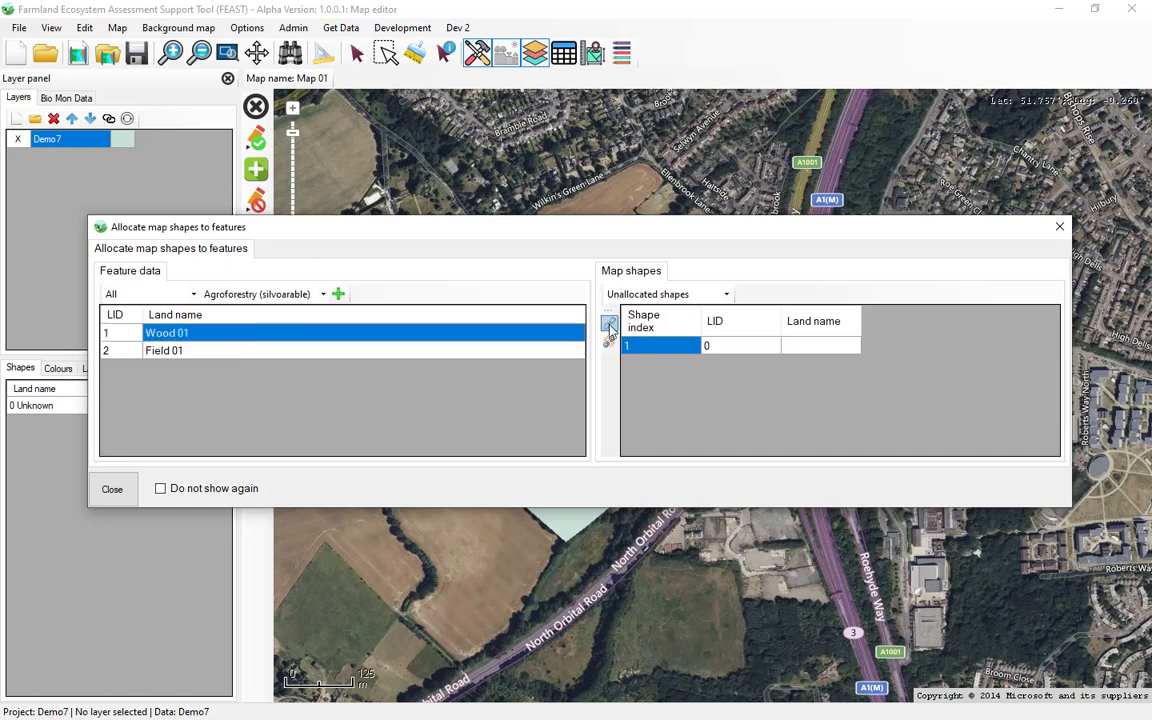
{"action": "left_click", "coordinate": [610, 328]}
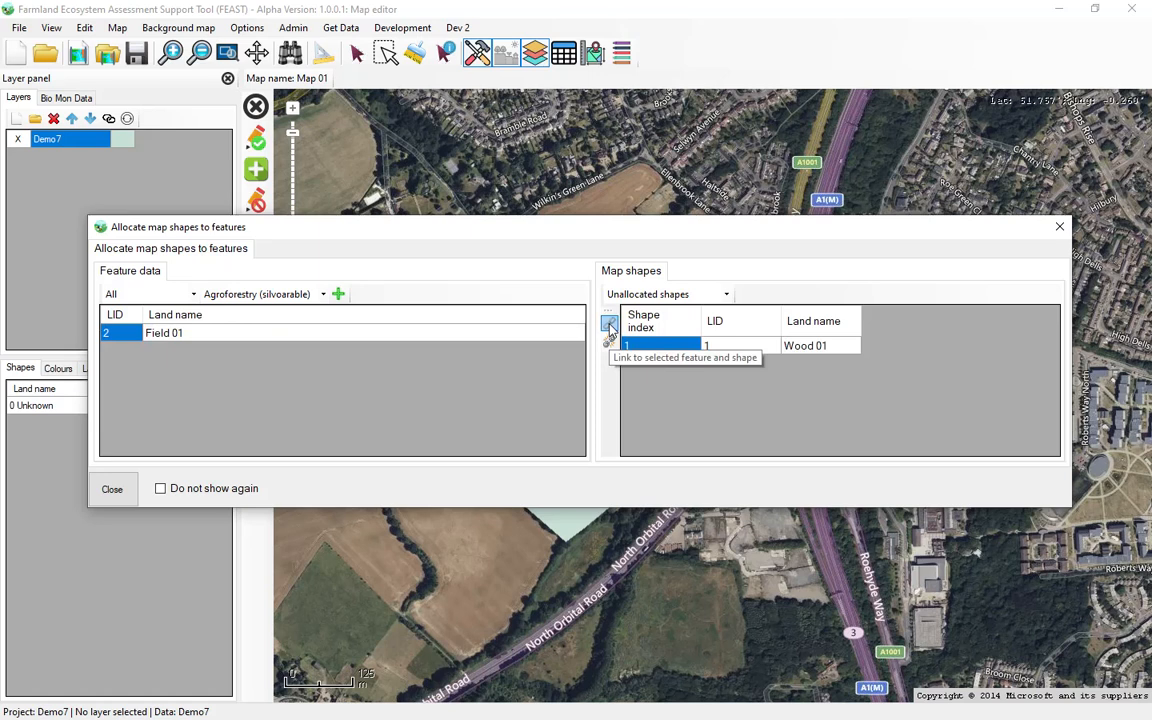
{"action": "left_click", "coordinate": [112, 489]}
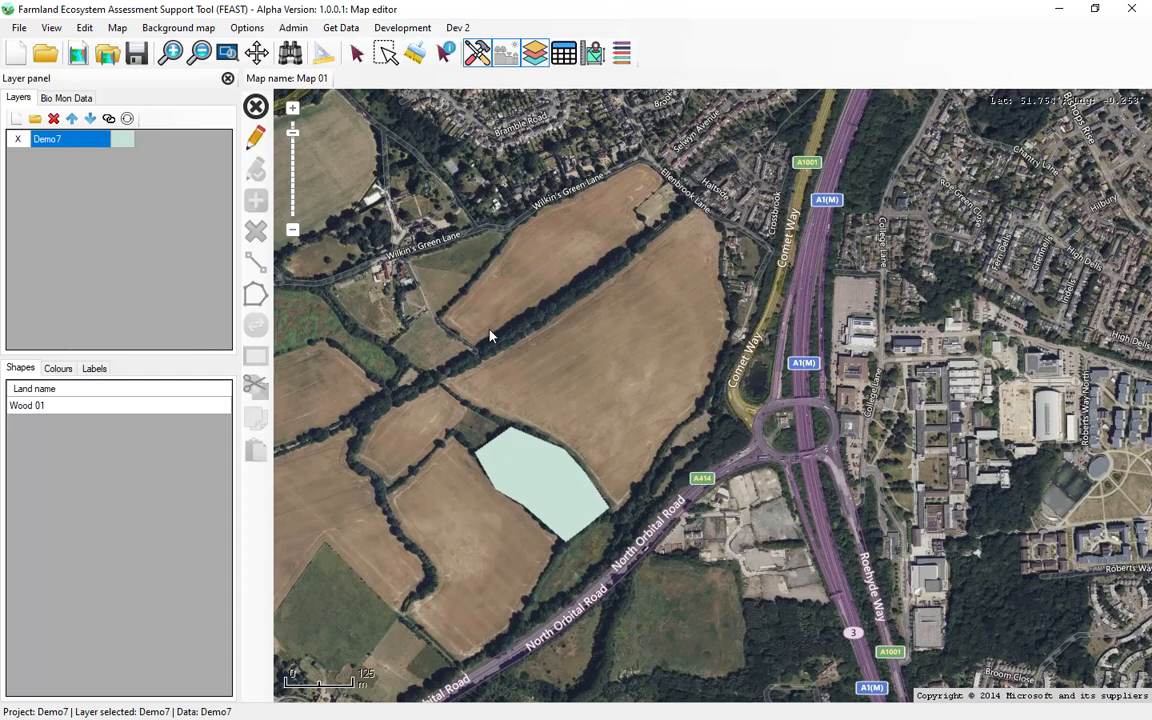
Step: Identify the Wood 01 polygon on the map and check the area in its feature description
{"action": "left_click", "coordinate": [446, 52]}
{"action": "left_click", "coordinate": [540, 487]}
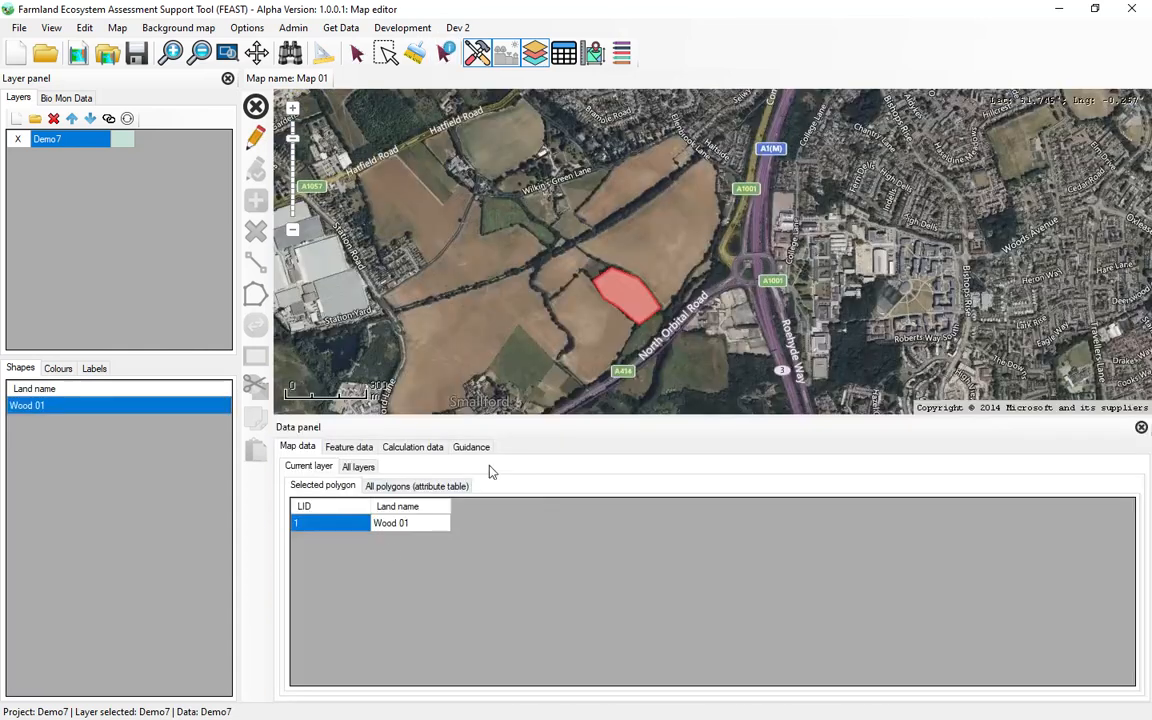
{"action": "left_click", "coordinate": [349, 447]}
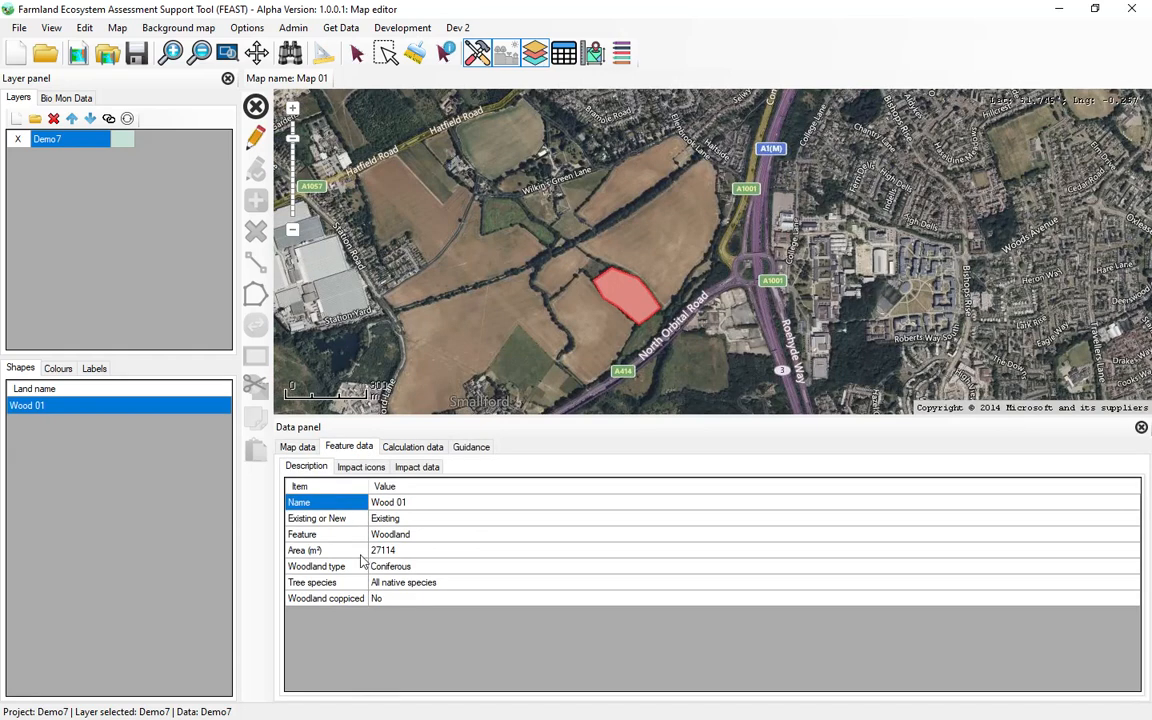
{"action": "left_click", "coordinate": [415, 556]}
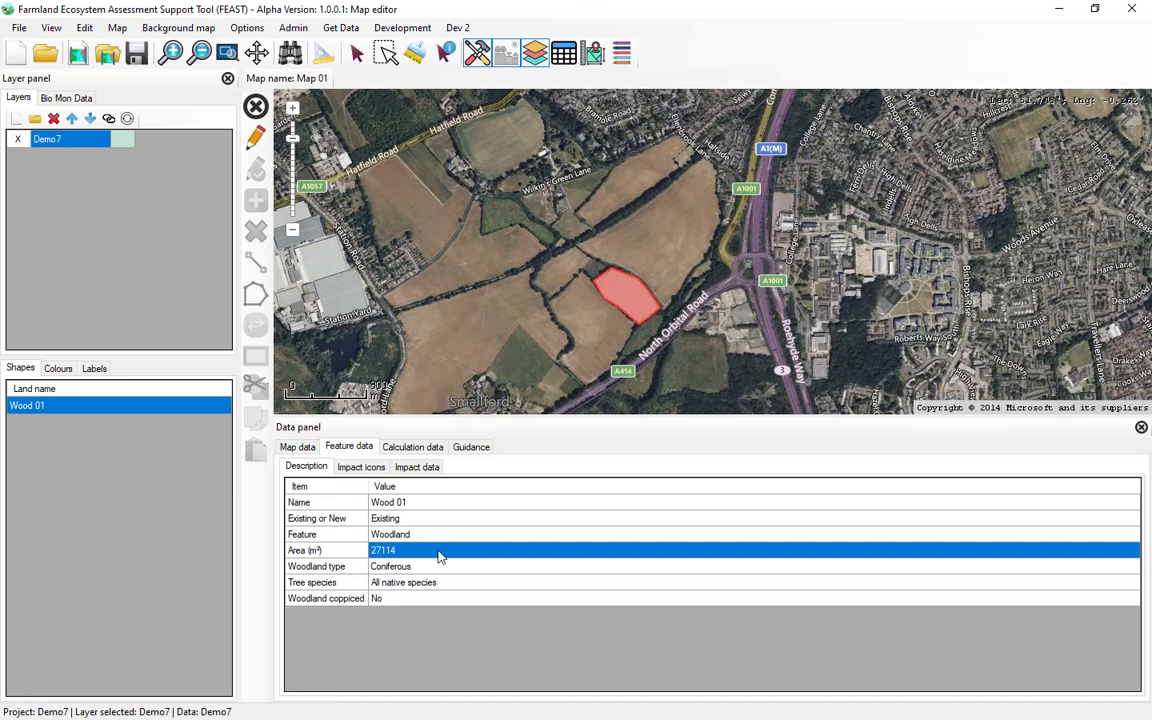
{"action": "left_click", "coordinate": [1143, 428]}
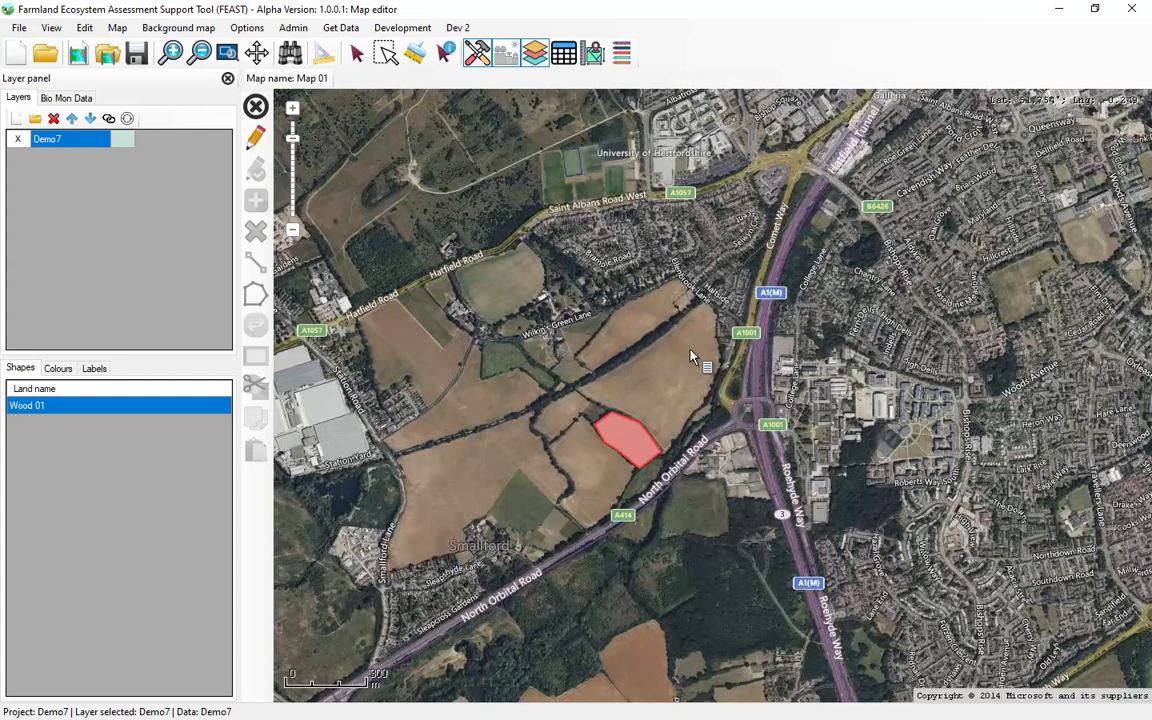
Step: Draw an Arable land polygon on the Demo7 layer around the large field bordering the northeast side of the woodland polygon
{"action": "scroll", "coordinate": [660, 387], "scroll_direction": "up", "scroll_amount": 1}
{"action": "left_click", "coordinate": [256, 140]}
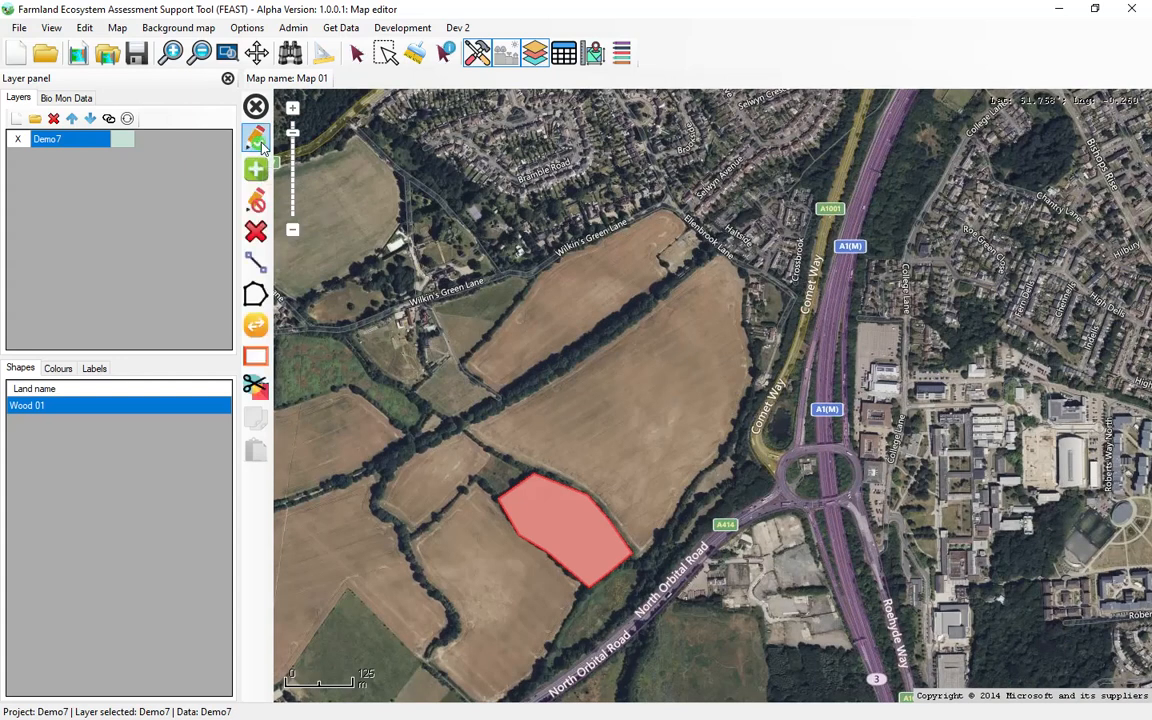
{"action": "left_click", "coordinate": [257, 170]}
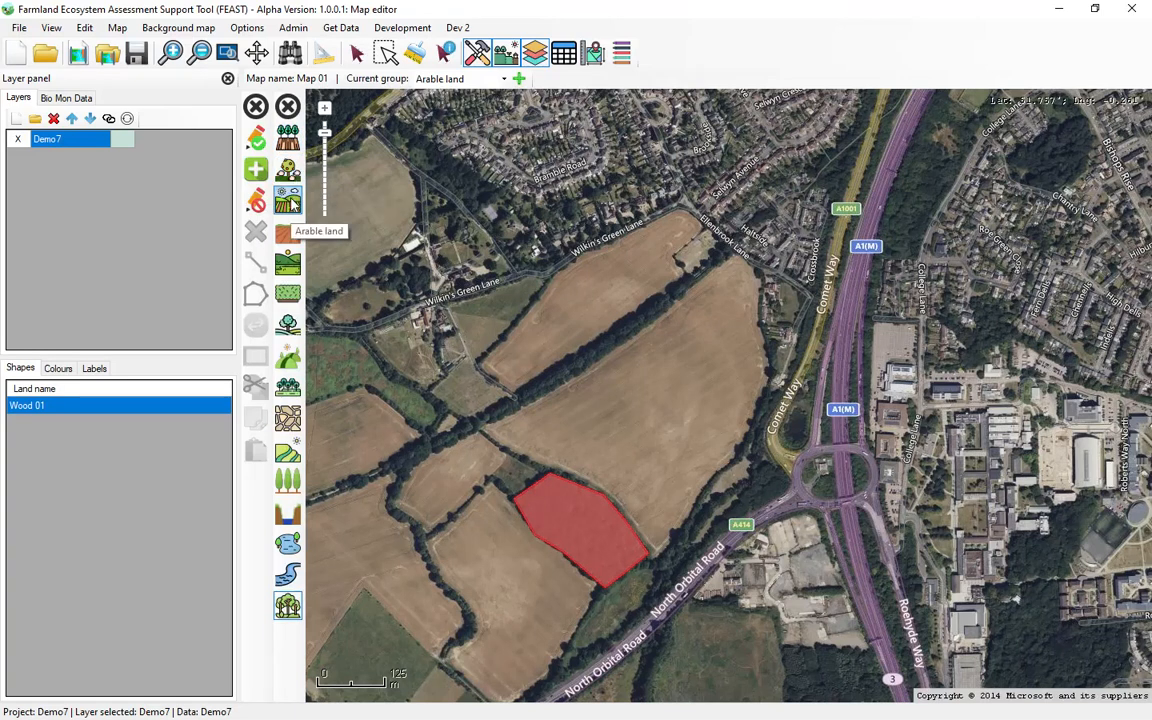
{"action": "left_click", "coordinate": [289, 203]}
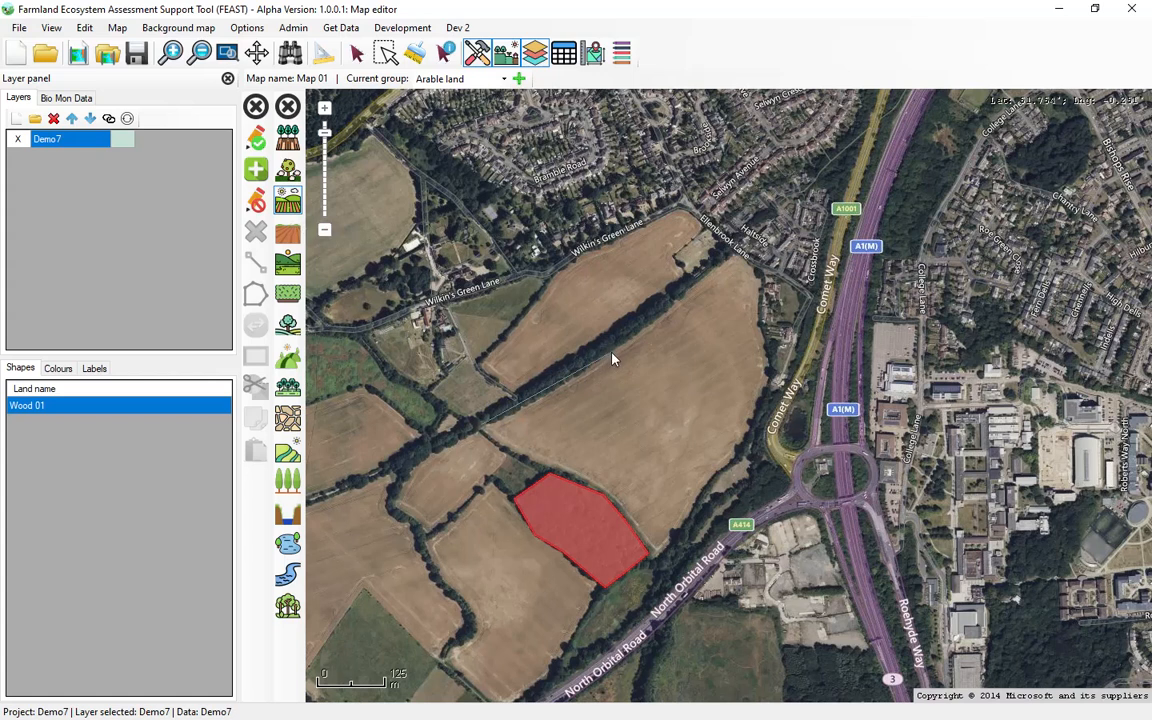
{"action": "left_click", "coordinate": [752, 258]}
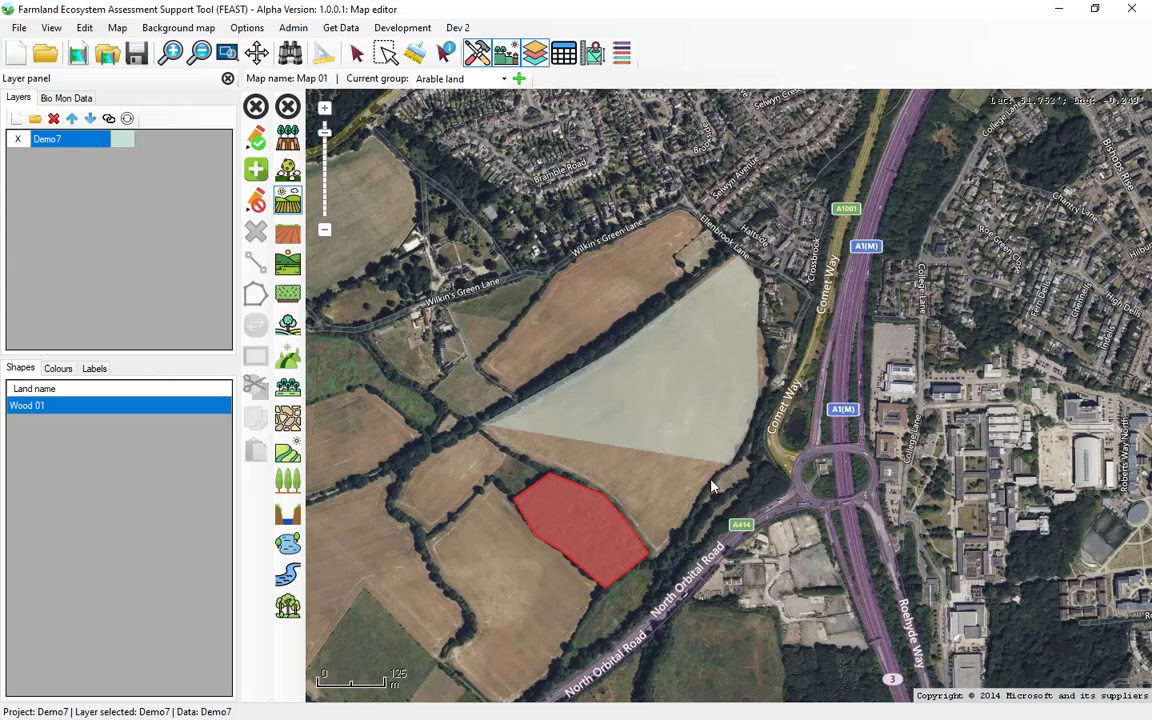
{"action": "left_click", "coordinate": [652, 549]}
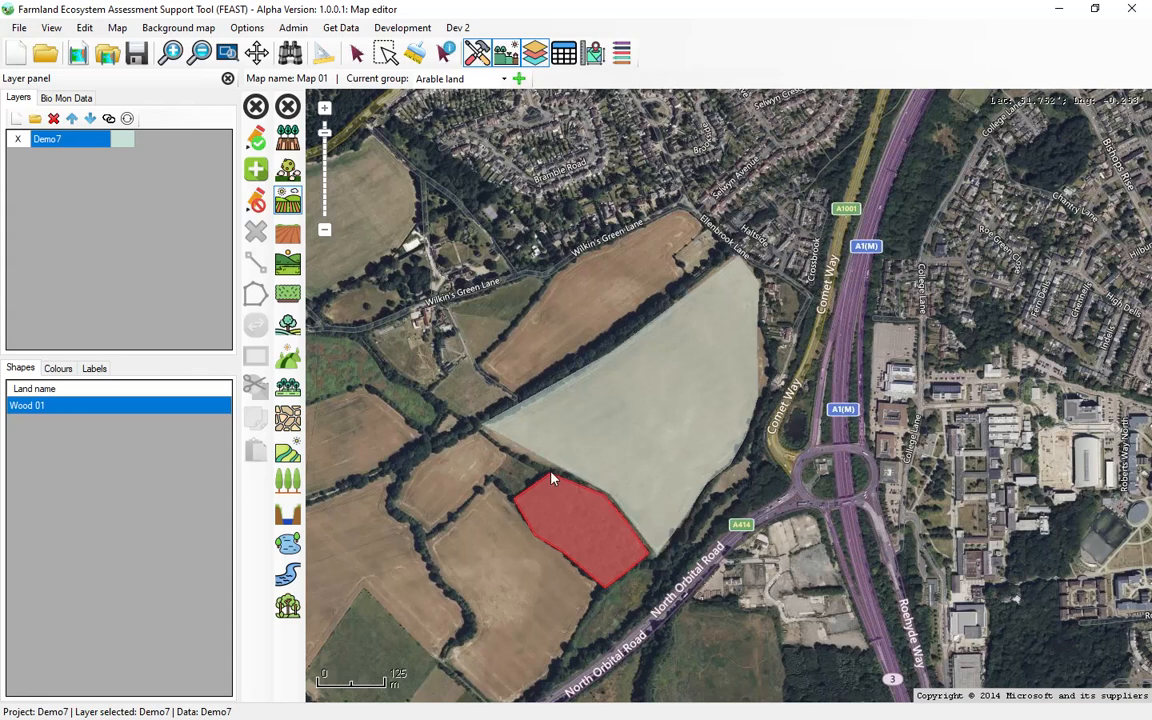
{"action": "double_click", "coordinate": [498, 448]}
Step: Save the polygon edits and link the new map shape to the Field 01 feature
{"action": "left_click", "coordinate": [256, 169]}
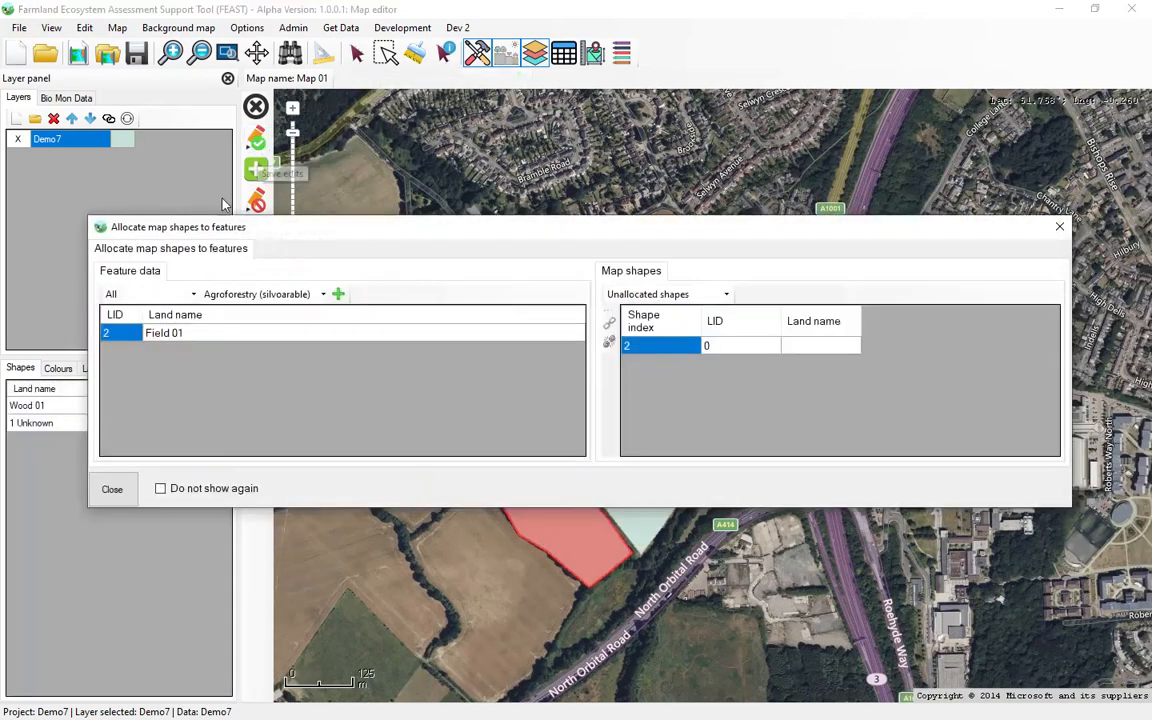
{"action": "left_click", "coordinate": [190, 335]}
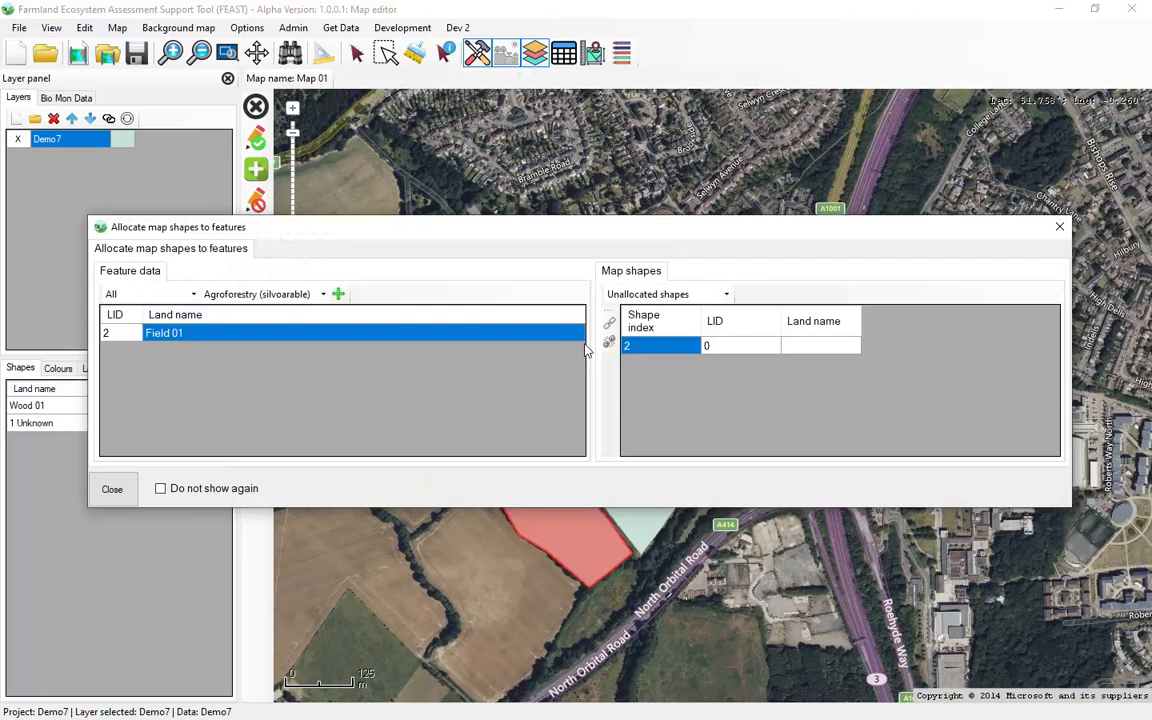
{"action": "left_click", "coordinate": [609, 323]}
{"action": "left_click", "coordinate": [114, 489]}
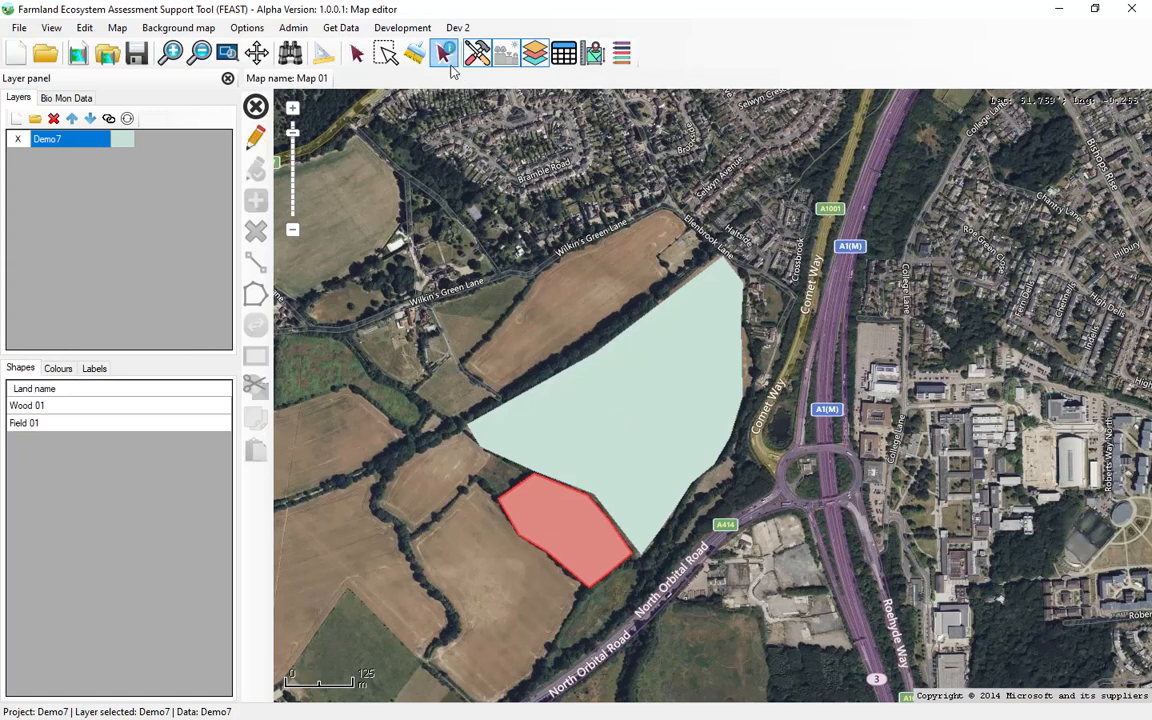
Step: Identify the Field 01 polygon and set its arable crop species to Triticum aestivum (Wheat)
{"action": "left_click", "coordinate": [645, 380]}
{"action": "left_click", "coordinate": [534, 546]}
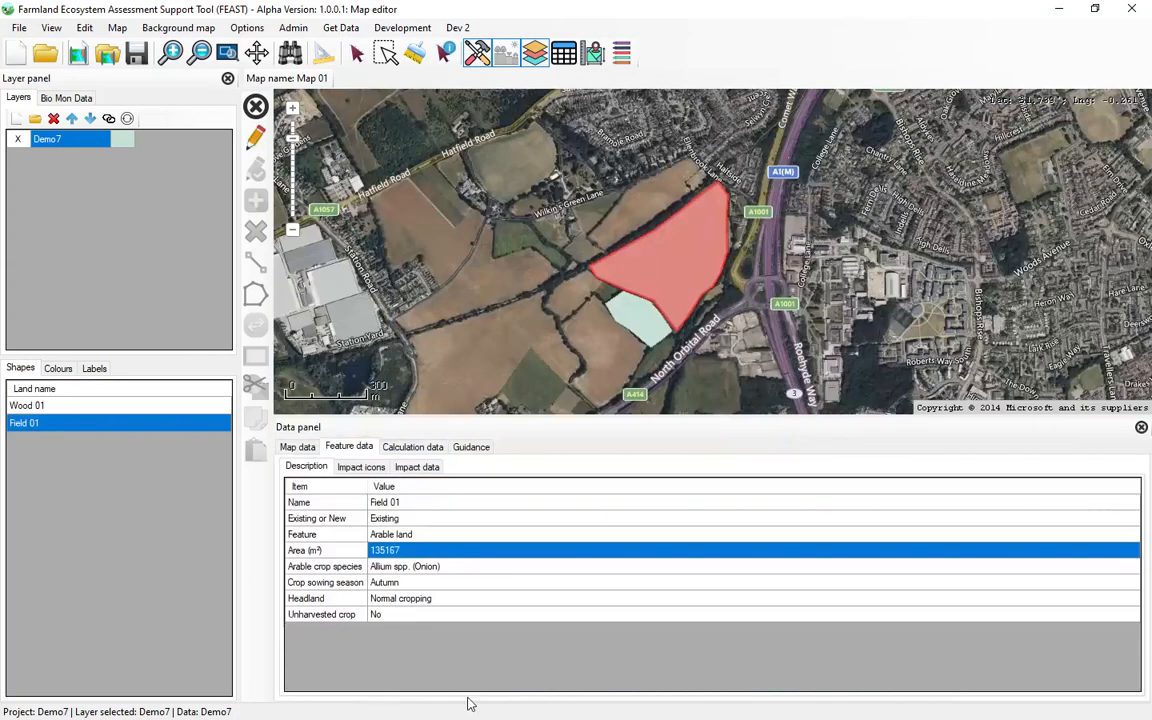
{"action": "left_click", "coordinate": [472, 568]}
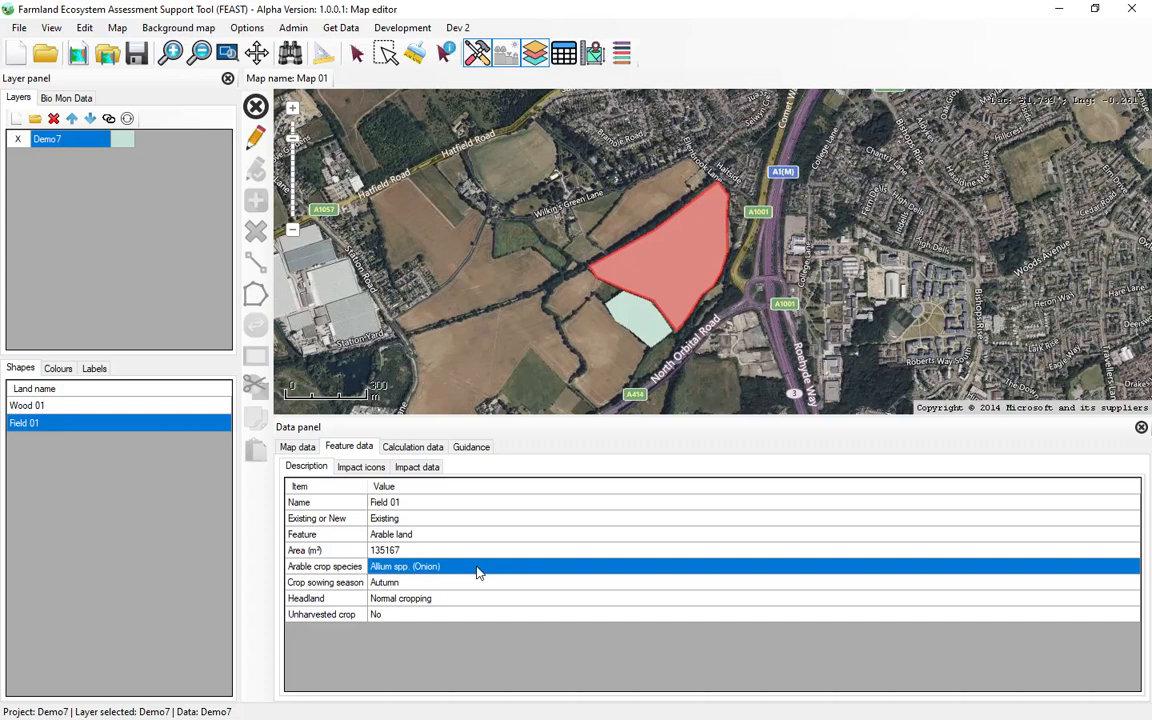
{"action": "left_click", "coordinate": [476, 570]}
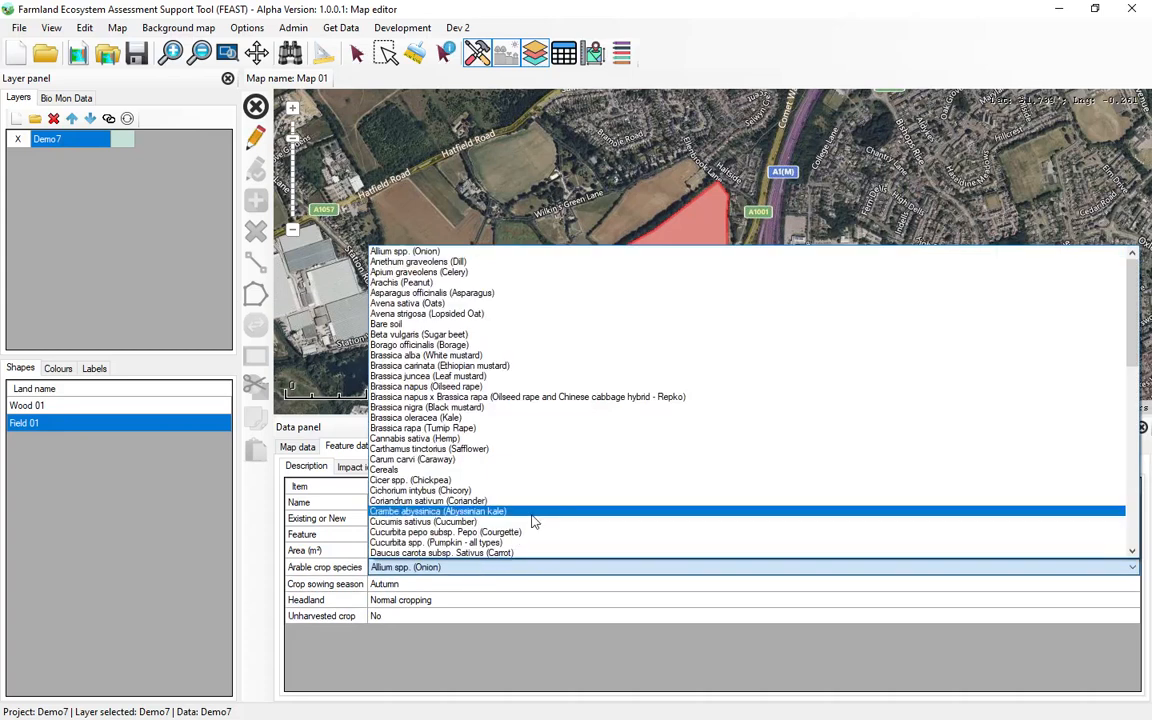
{"action": "scroll", "coordinate": [535, 521], "scroll_direction": "down", "scroll_amount": 10}
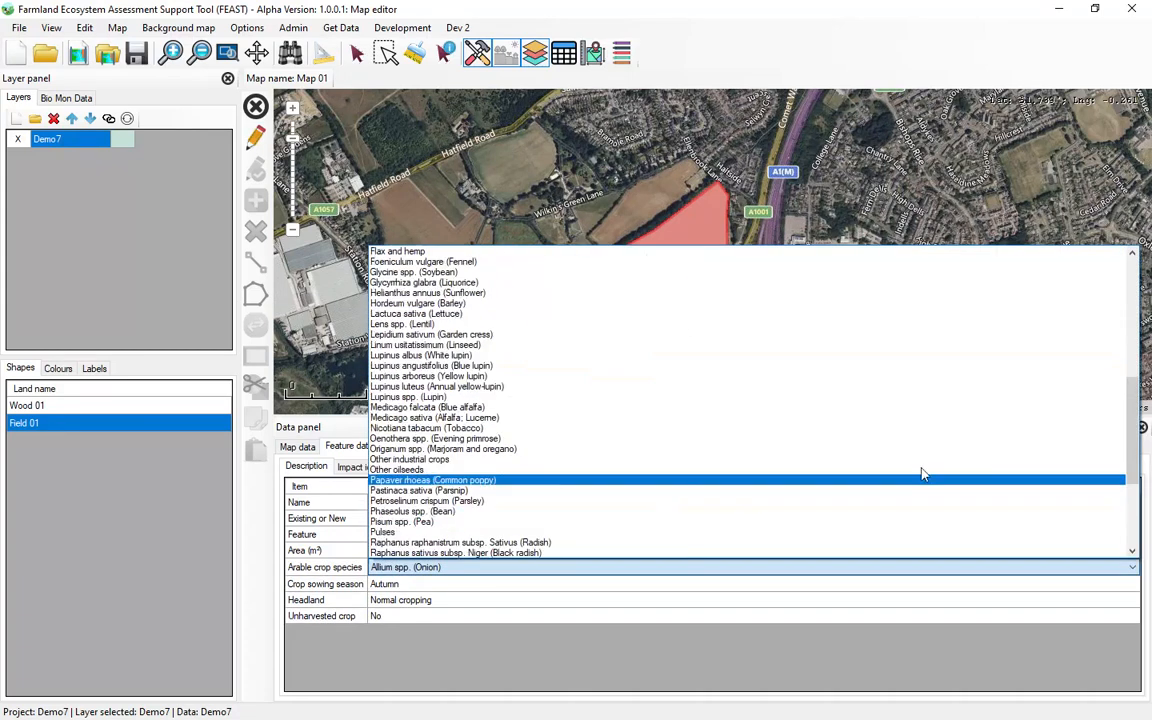
{"action": "scroll", "coordinate": [1115, 470], "scroll_direction": "down", "scroll_amount": 6}
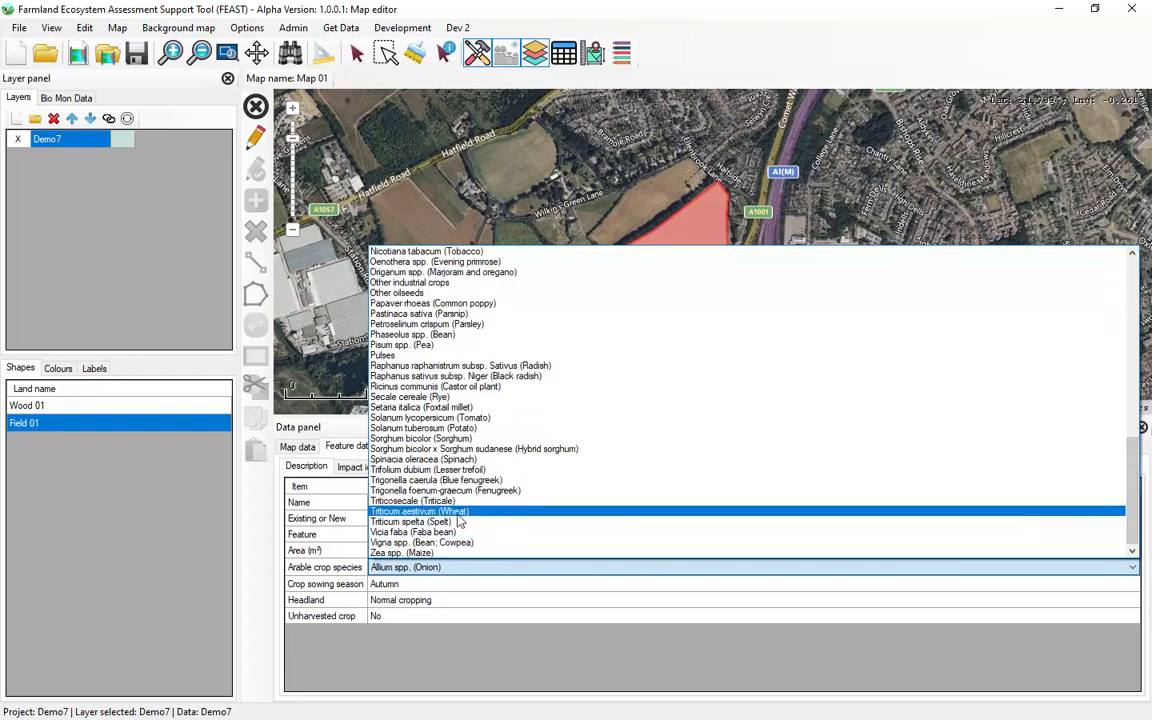
{"action": "left_click", "coordinate": [456, 514]}
{"action": "left_click", "coordinate": [332, 568]}
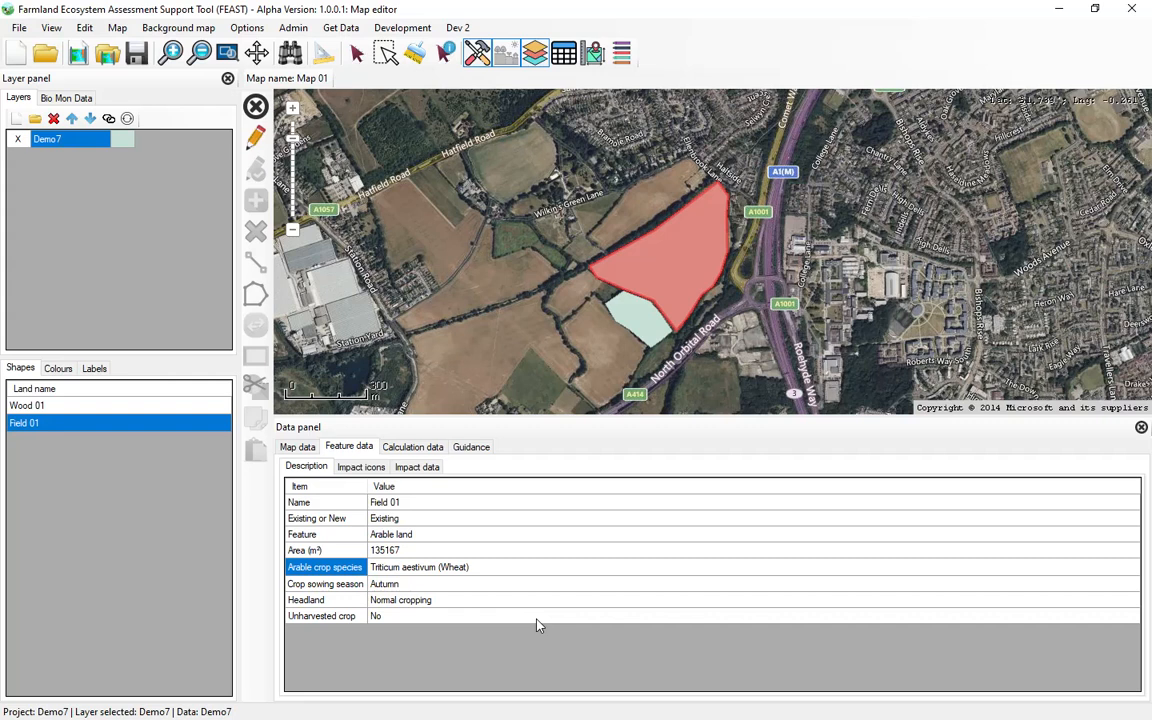
{"action": "left_click", "coordinate": [1141, 428]}
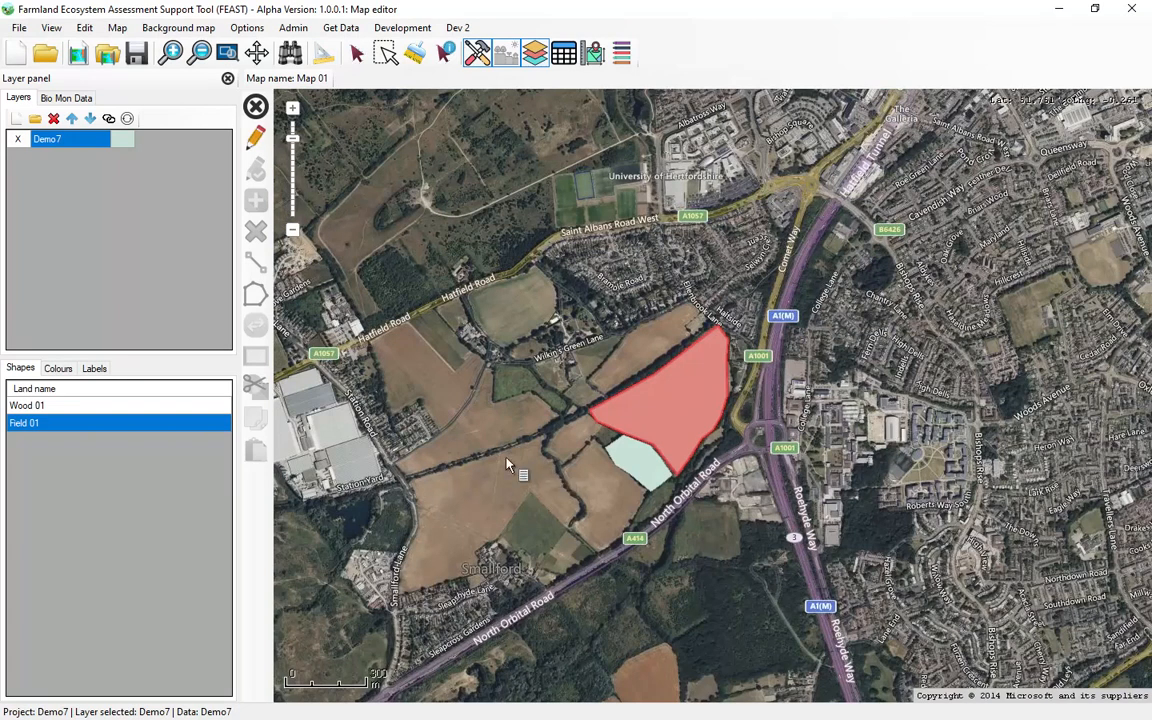
Step: Review the map editor options for measuring, linking new shapes, automatic areas and feature impacts, and clear the map selection
{"action": "scroll", "coordinate": [575, 455], "scroll_direction": "up", "scroll_amount": 1}
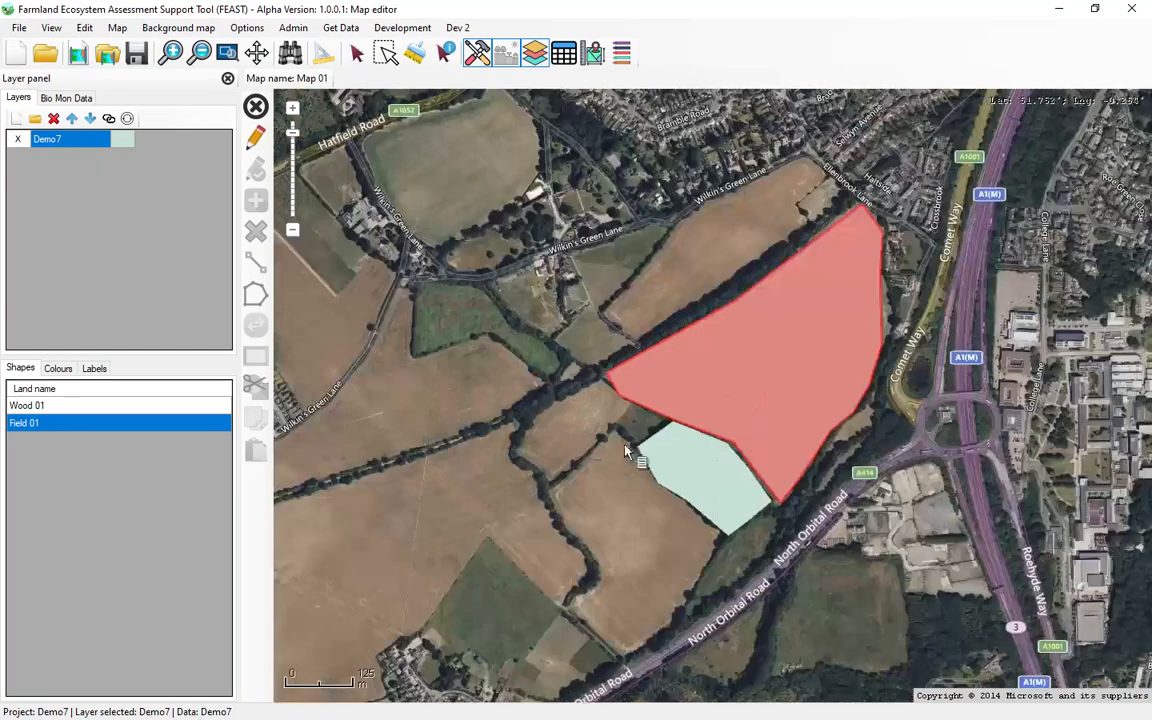
{"action": "scroll", "coordinate": [577, 494], "scroll_direction": "up", "scroll_amount": 1}
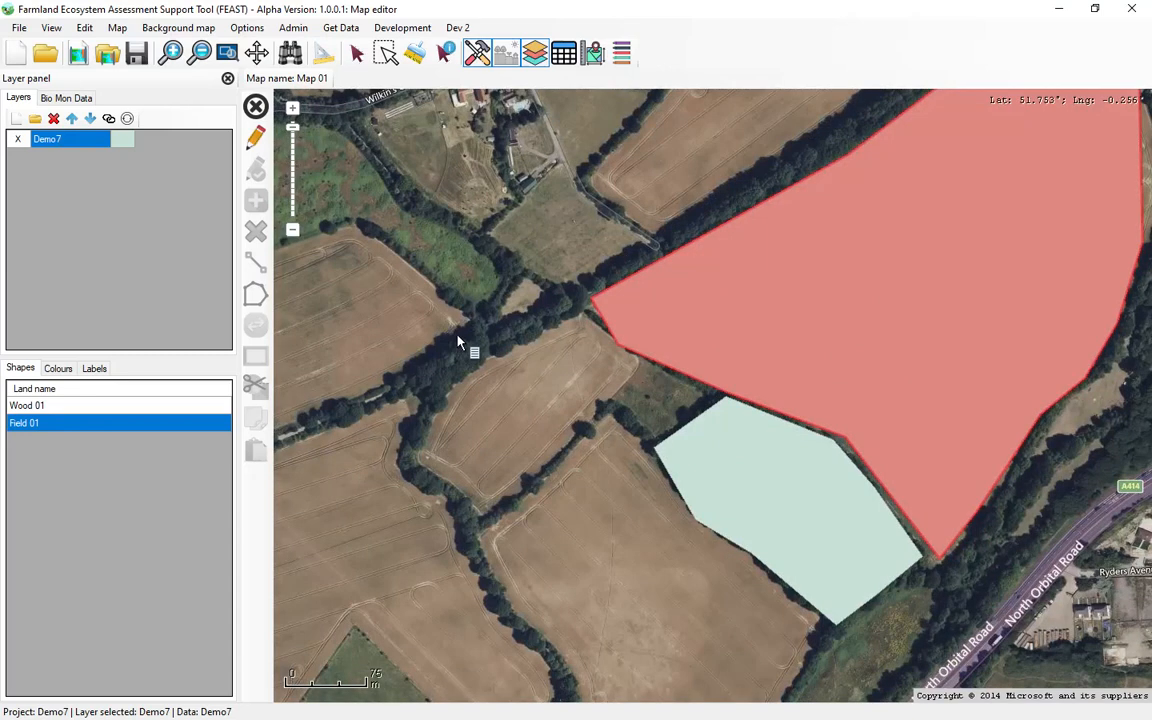
{"action": "left_click", "coordinate": [392, 30]}
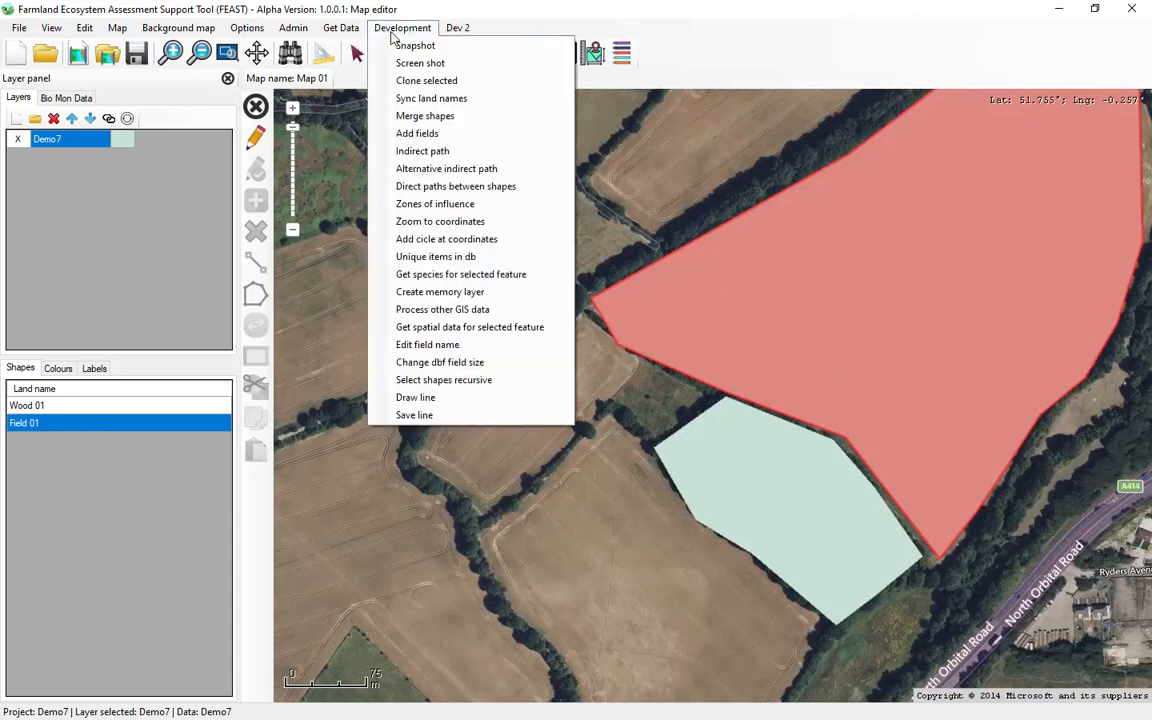
{"action": "mouse_move", "coordinate": [349, 37]}
{"action": "left_click", "coordinate": [256, 36]}
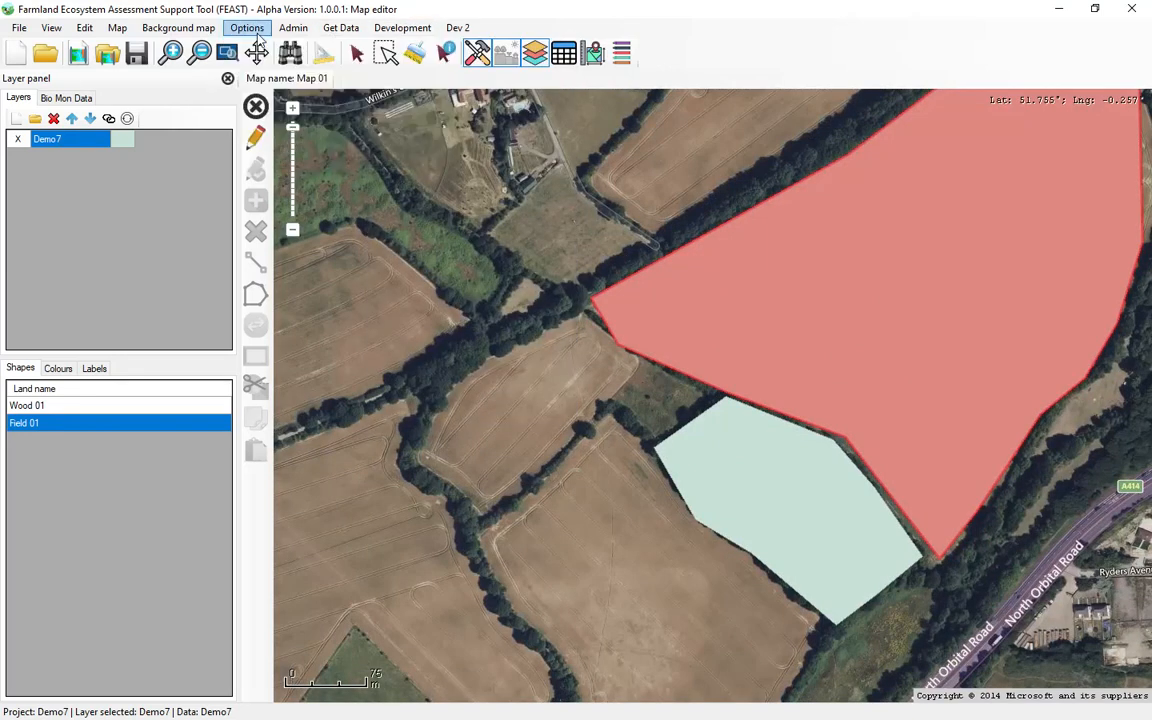
{"action": "left_click", "coordinate": [257, 37]}
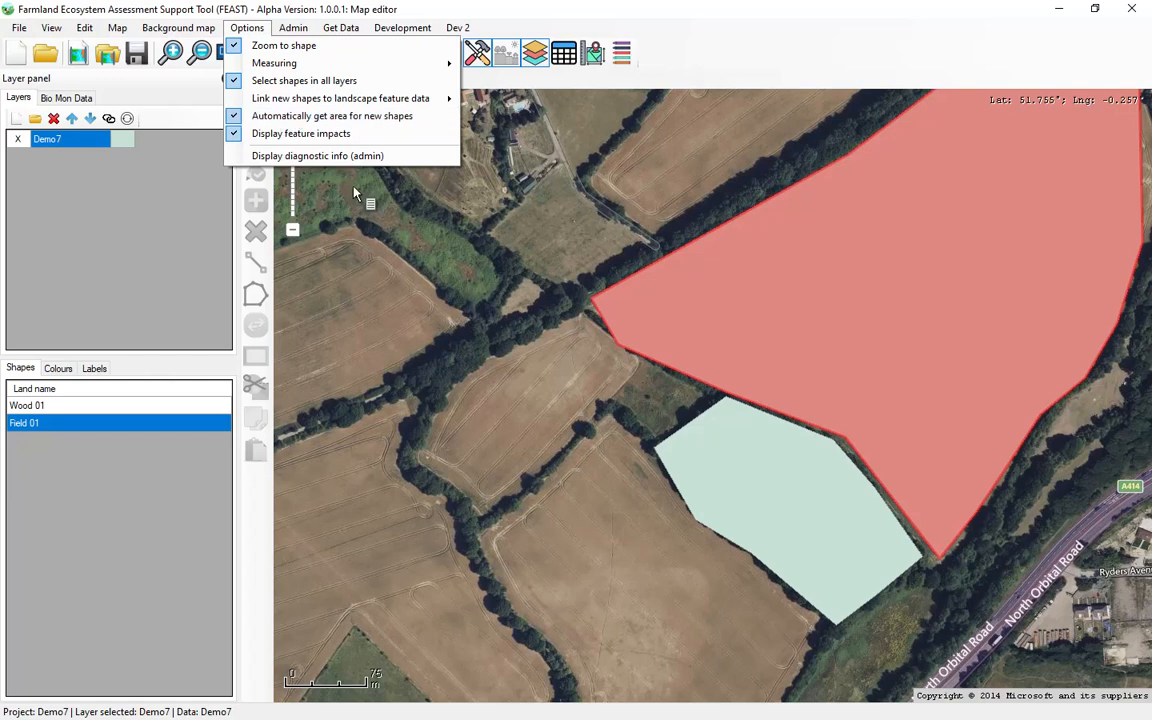
{"action": "left_click", "coordinate": [506, 416]}
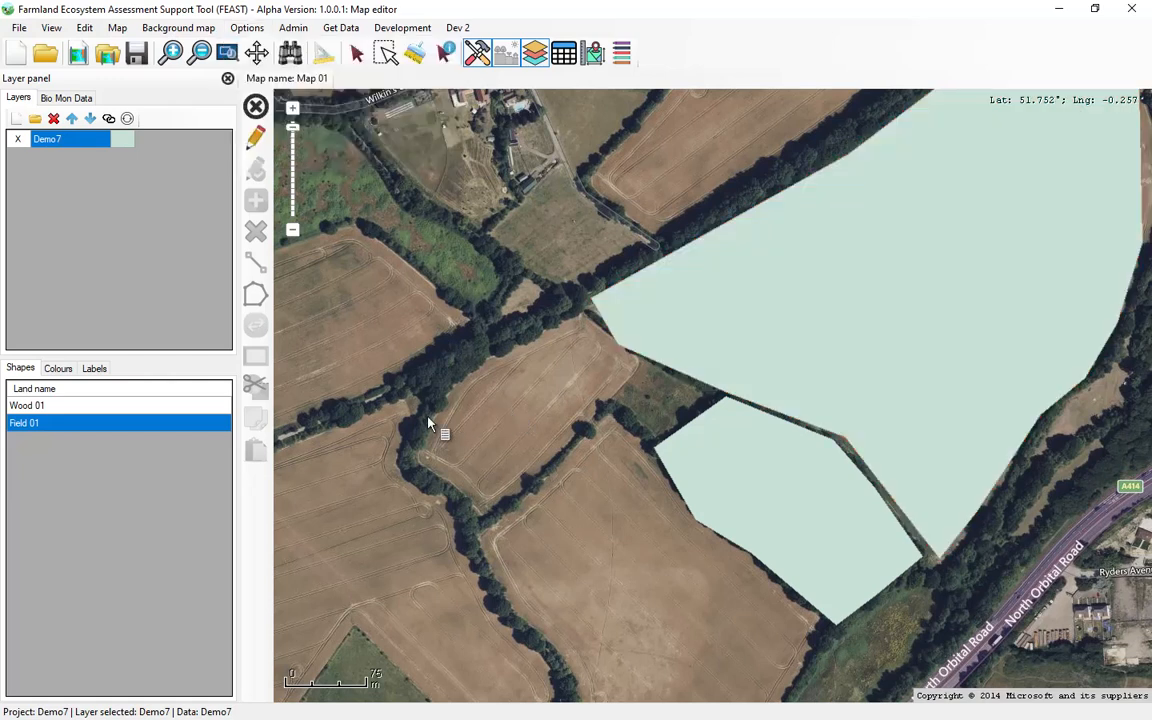
{"action": "left_click", "coordinate": [256, 141]}
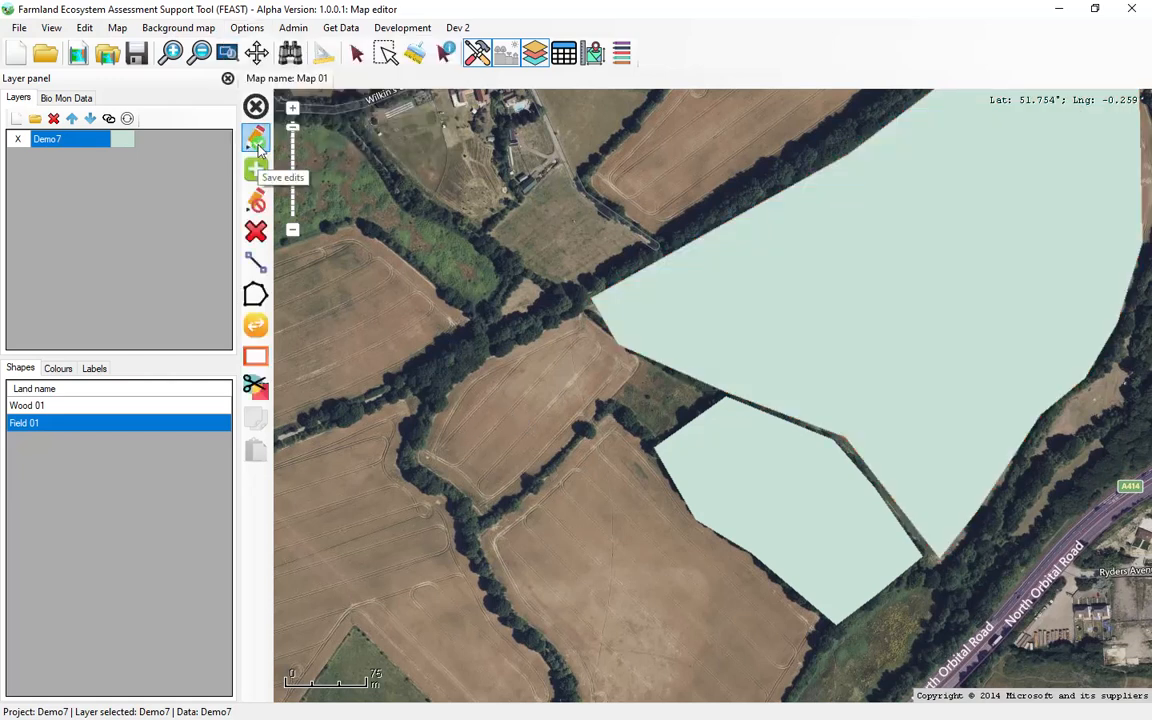
{"action": "left_click", "coordinate": [257, 170]}
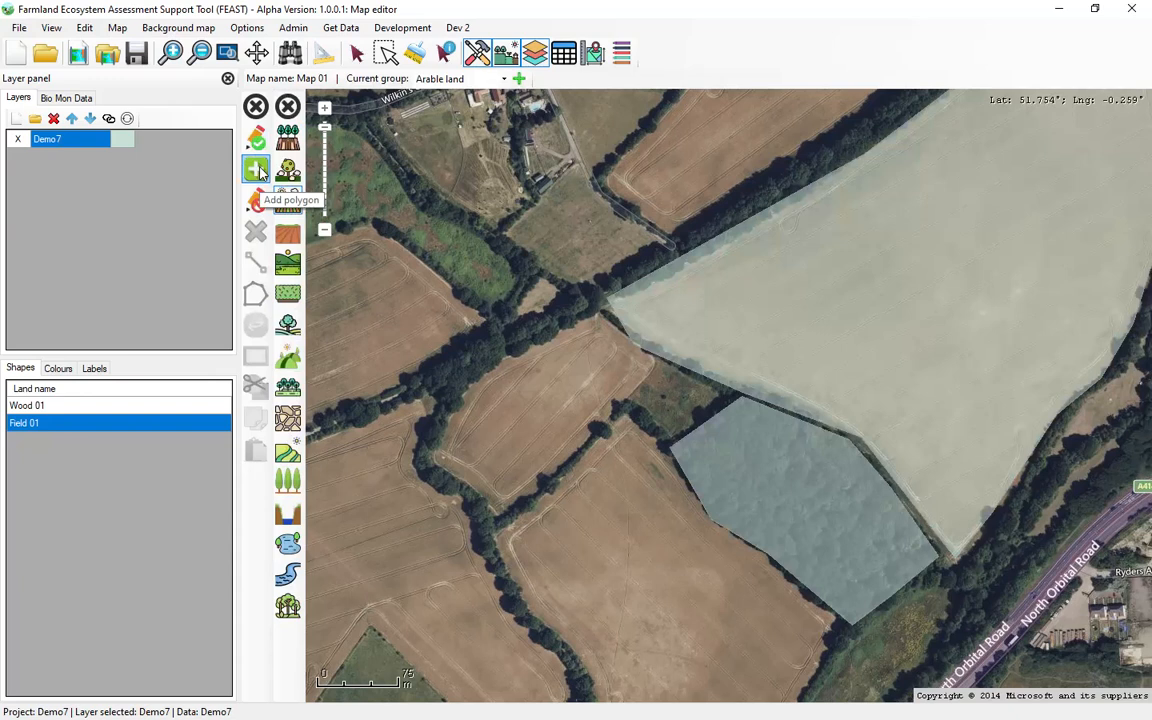
{"action": "left_click", "coordinate": [256, 201]}
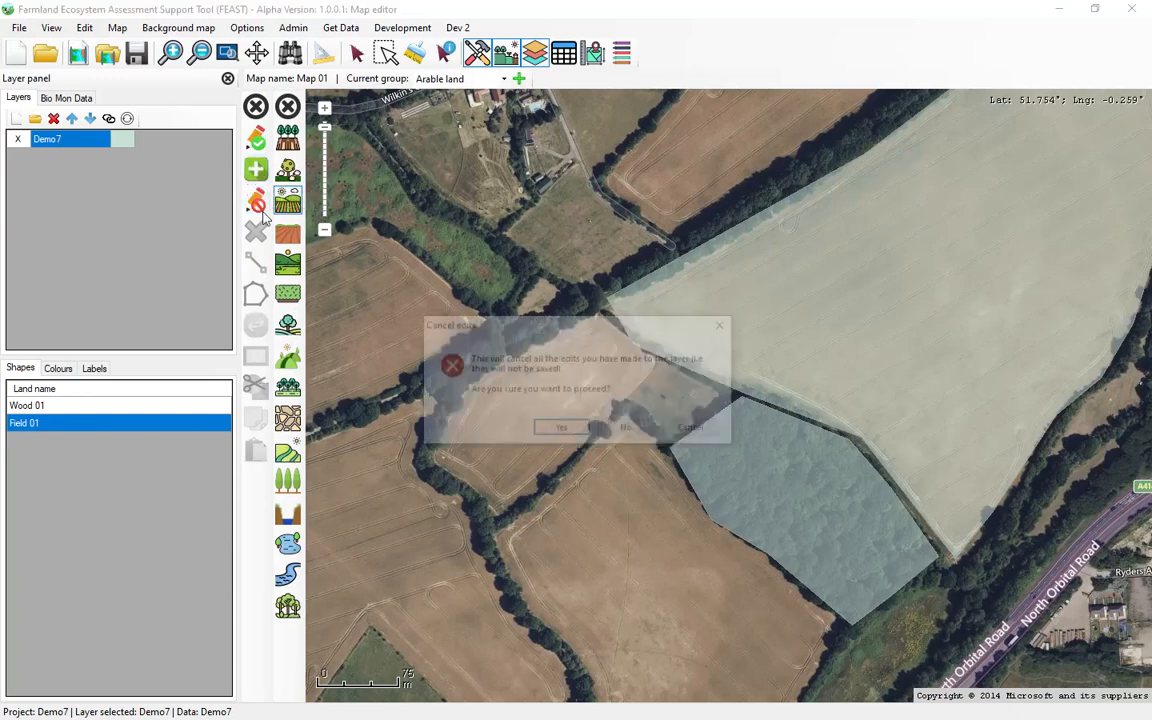
Step: Draw a Hedgerows line along the hedge between the two fields west of the woodland polygon and save it with a width of 4 m
{"action": "left_click", "coordinate": [255, 139]}
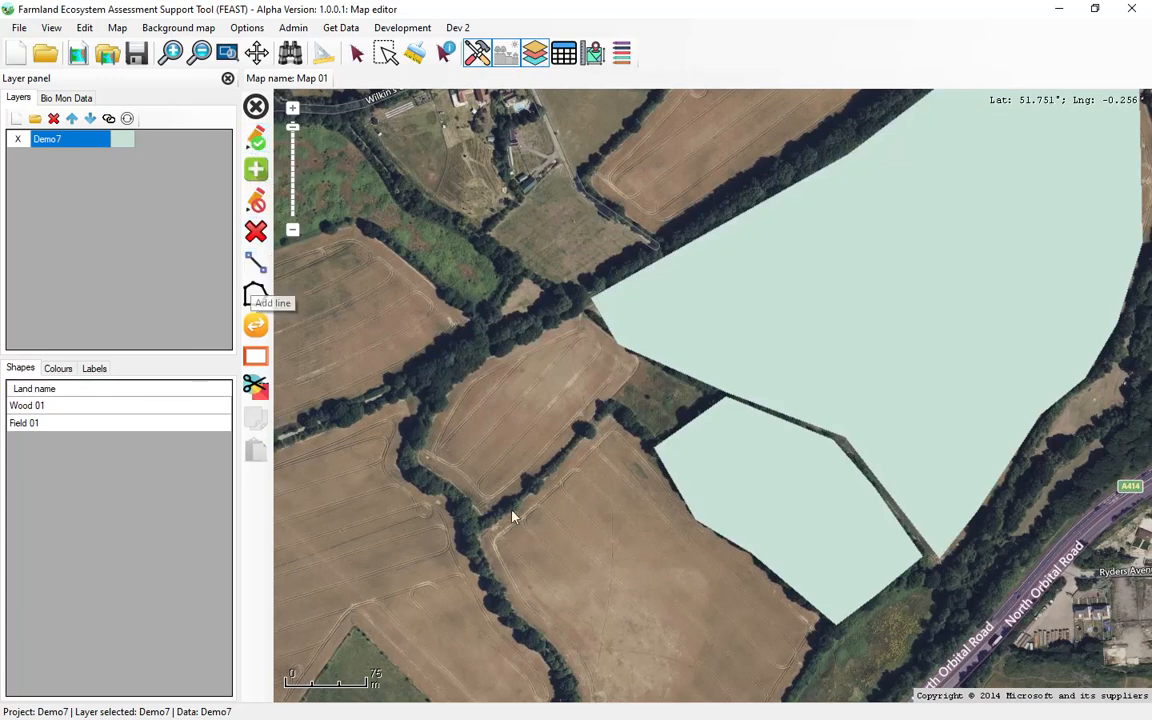
{"action": "left_click", "coordinate": [255, 263]}
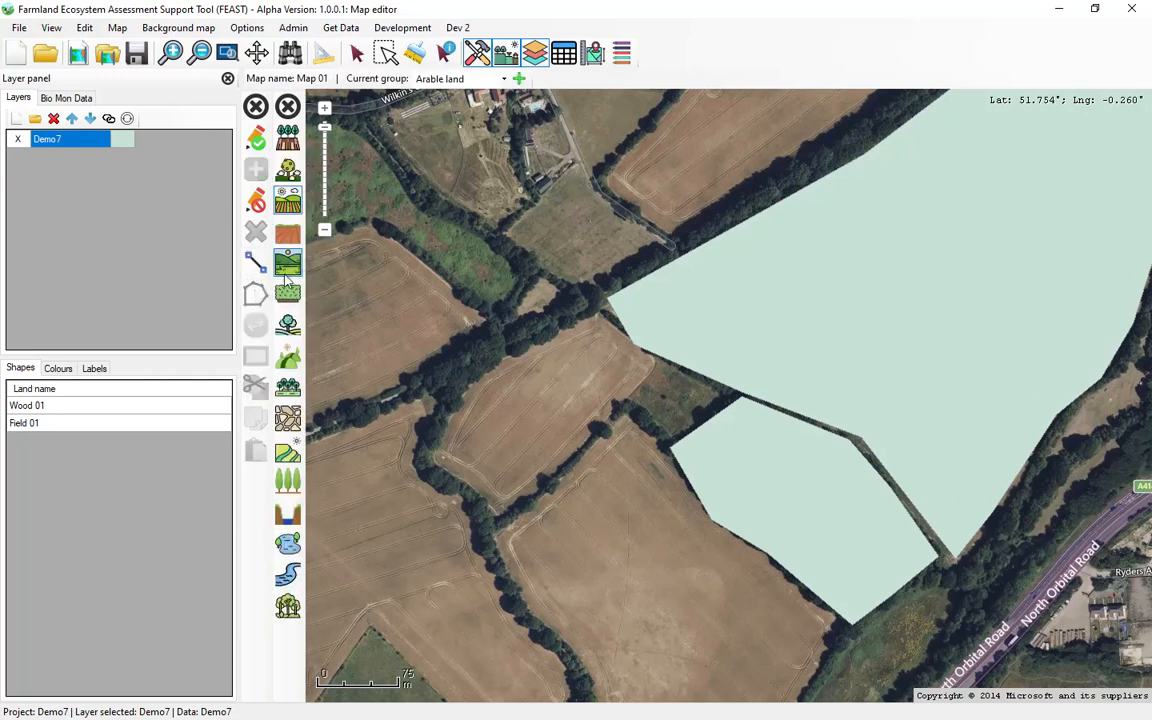
{"action": "left_click", "coordinate": [305, 311]}
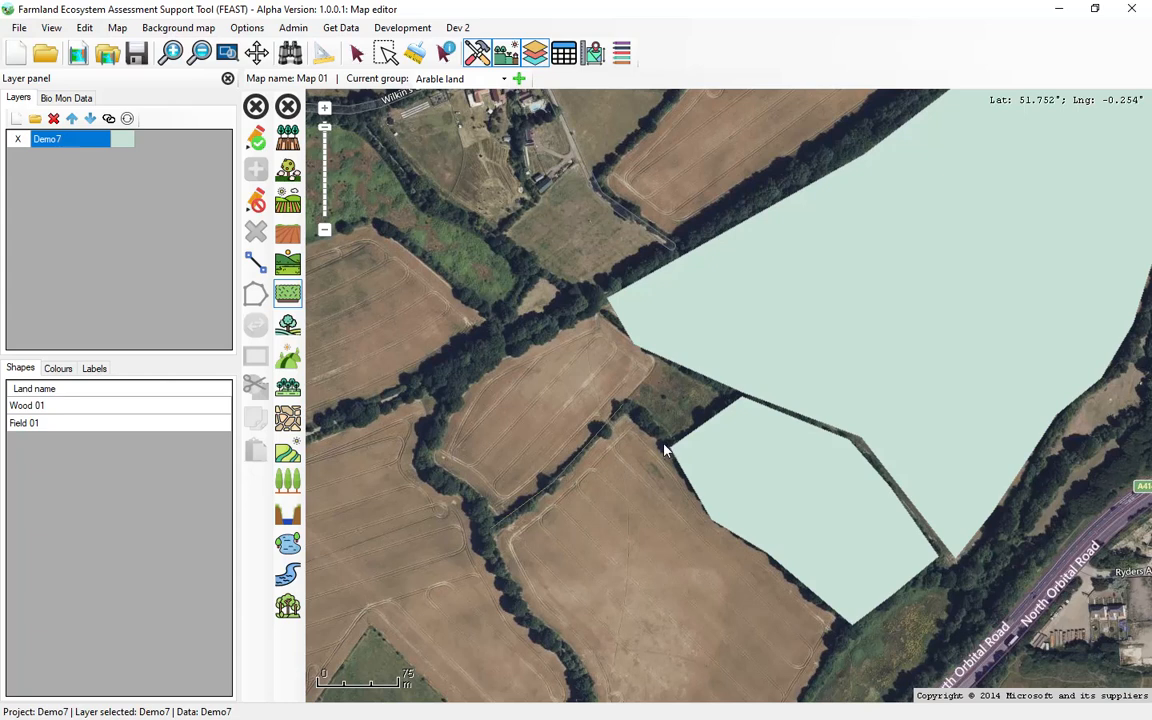
{"action": "left_click", "coordinate": [257, 140]}
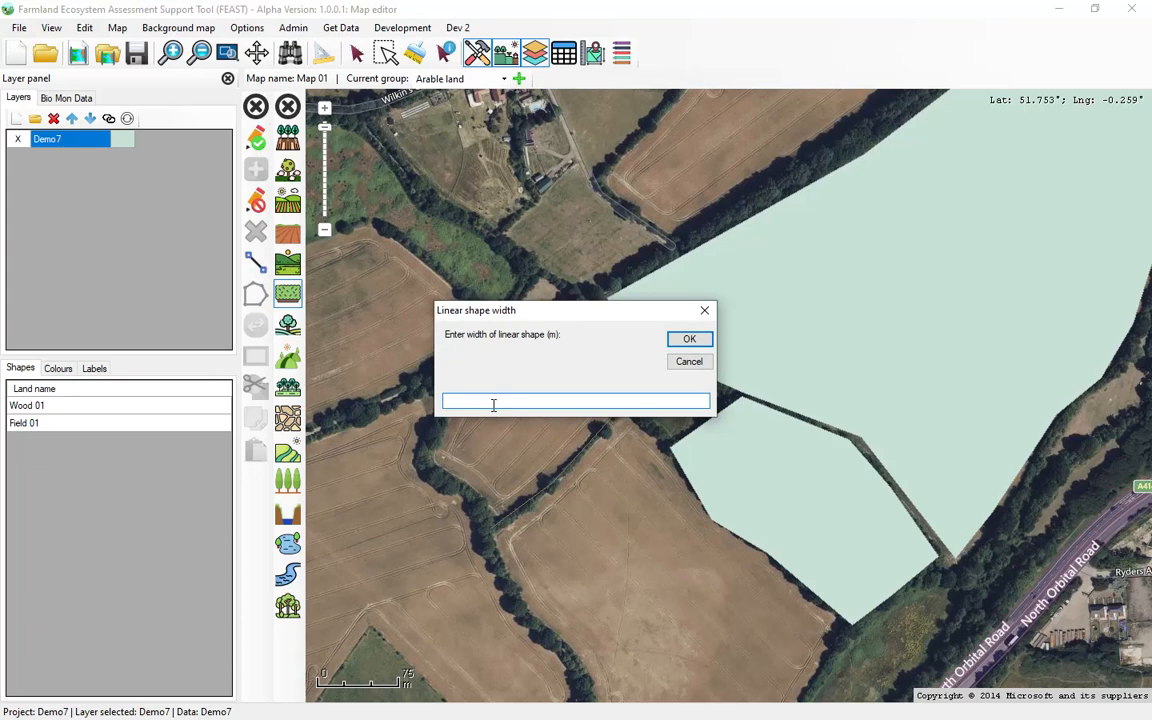
{"action": "type", "text": "4"}
{"action": "left_click", "coordinate": [678, 346]}
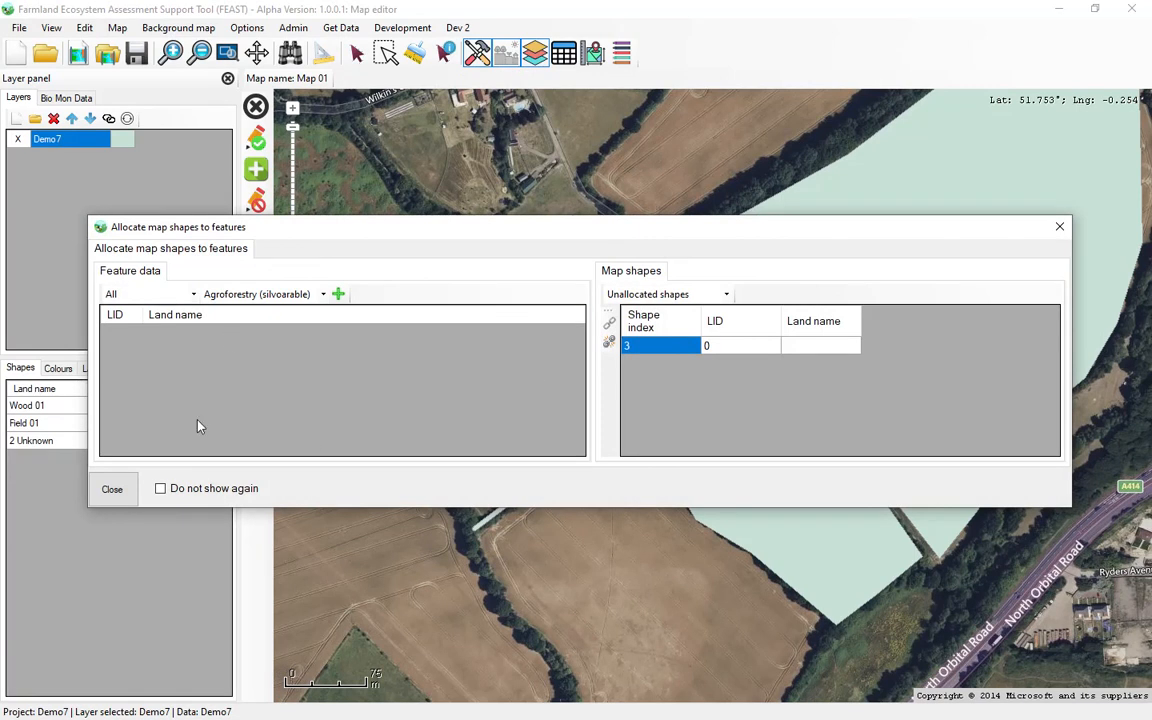
Step: Add a new Hedgerows feature and link the unallocated map shape 3 to it
{"action": "left_click", "coordinate": [323, 295]}
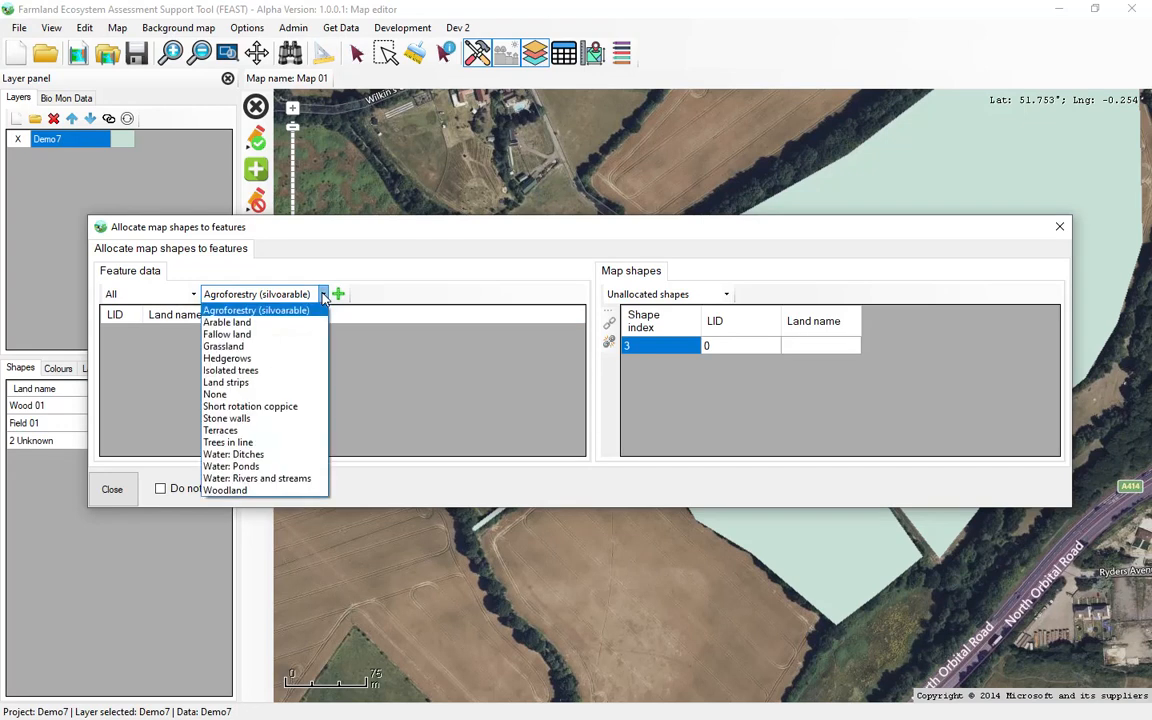
{"action": "left_click", "coordinate": [268, 358]}
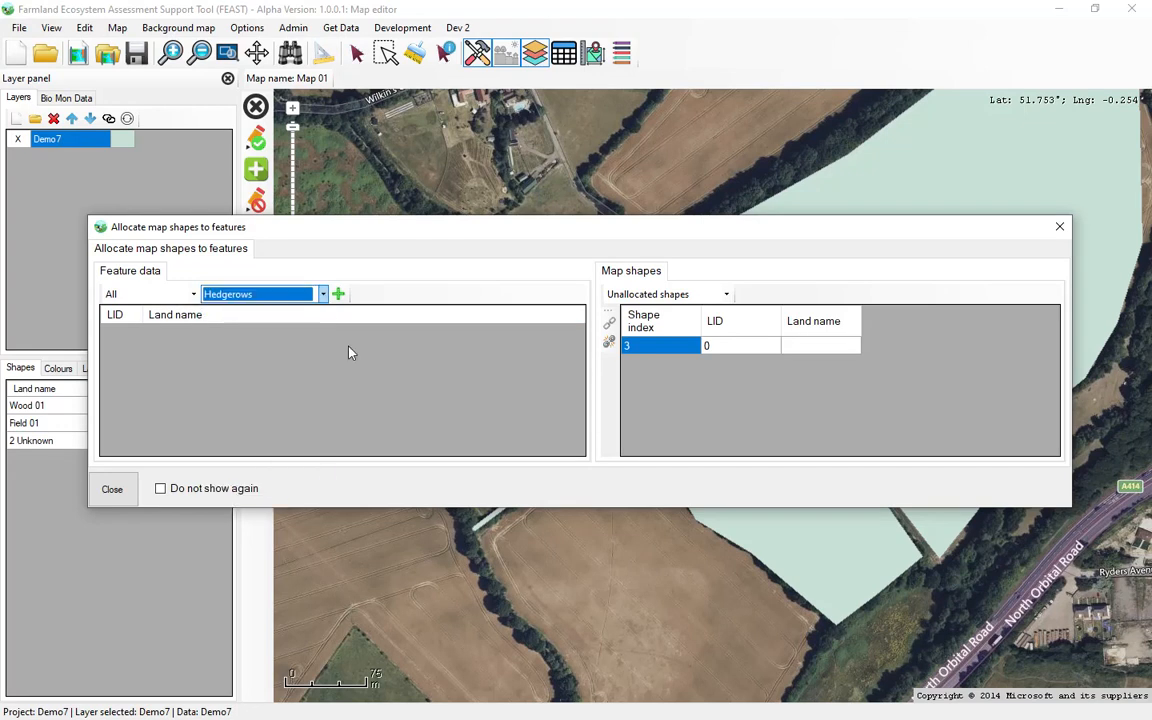
{"action": "left_click", "coordinate": [338, 296]}
{"action": "left_click", "coordinate": [231, 339]}
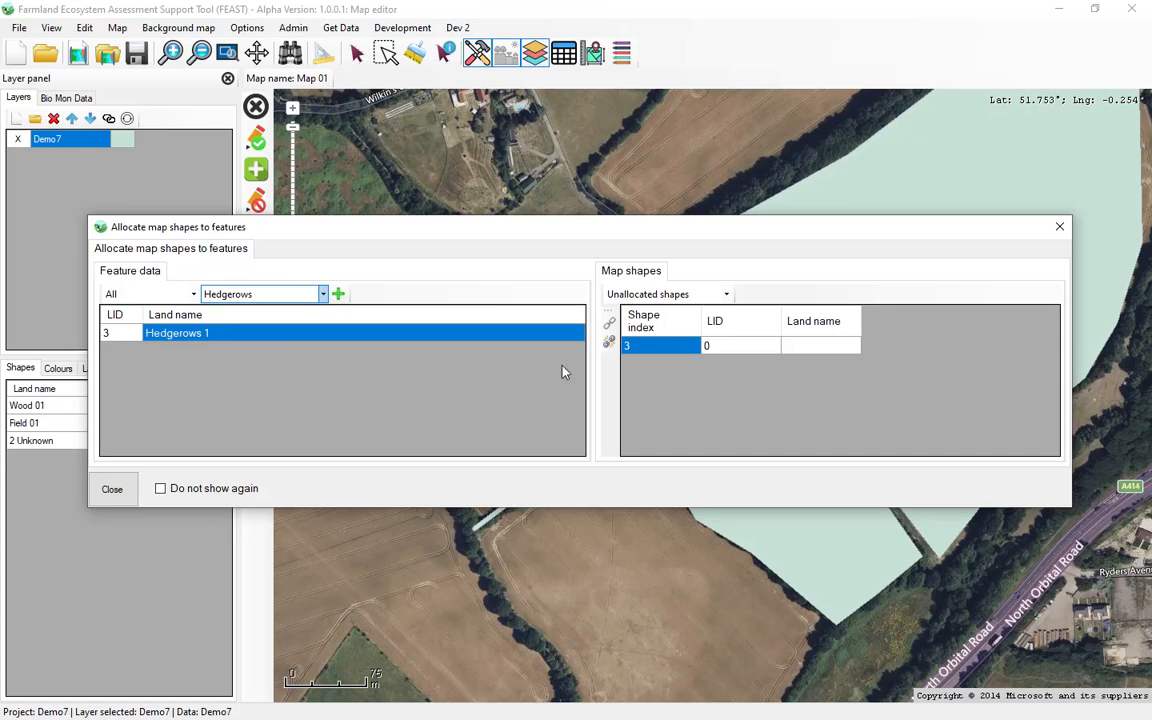
{"action": "left_click", "coordinate": [609, 326]}
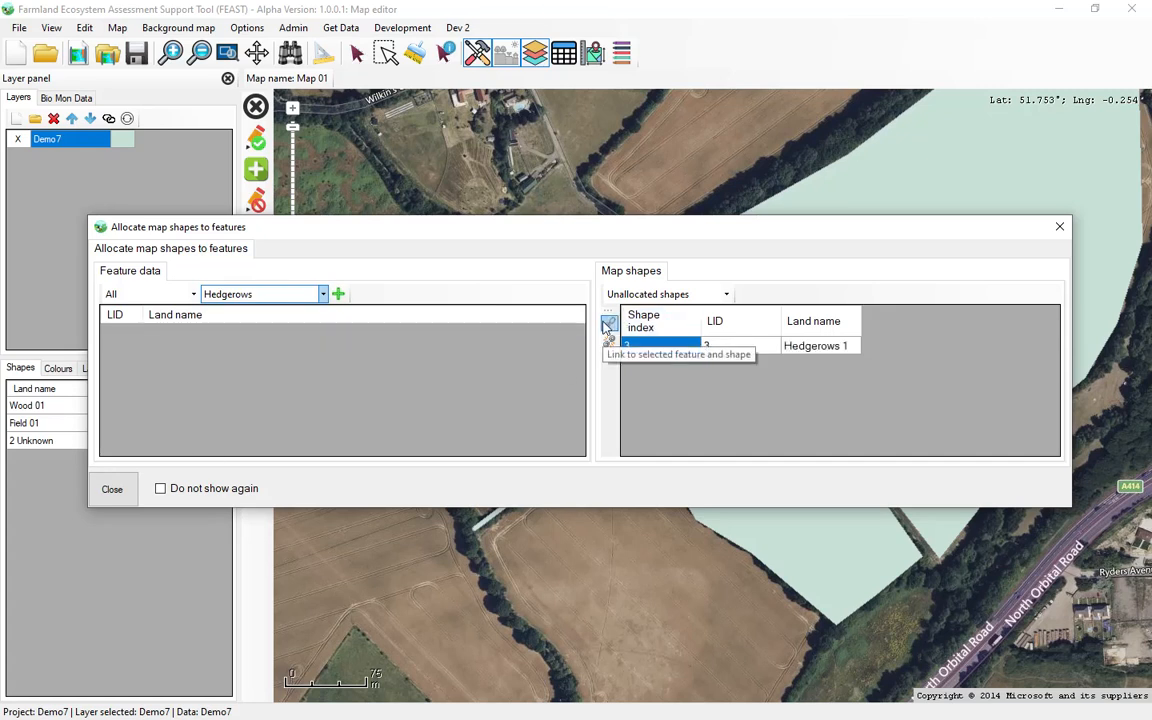
{"action": "left_click", "coordinate": [112, 488]}
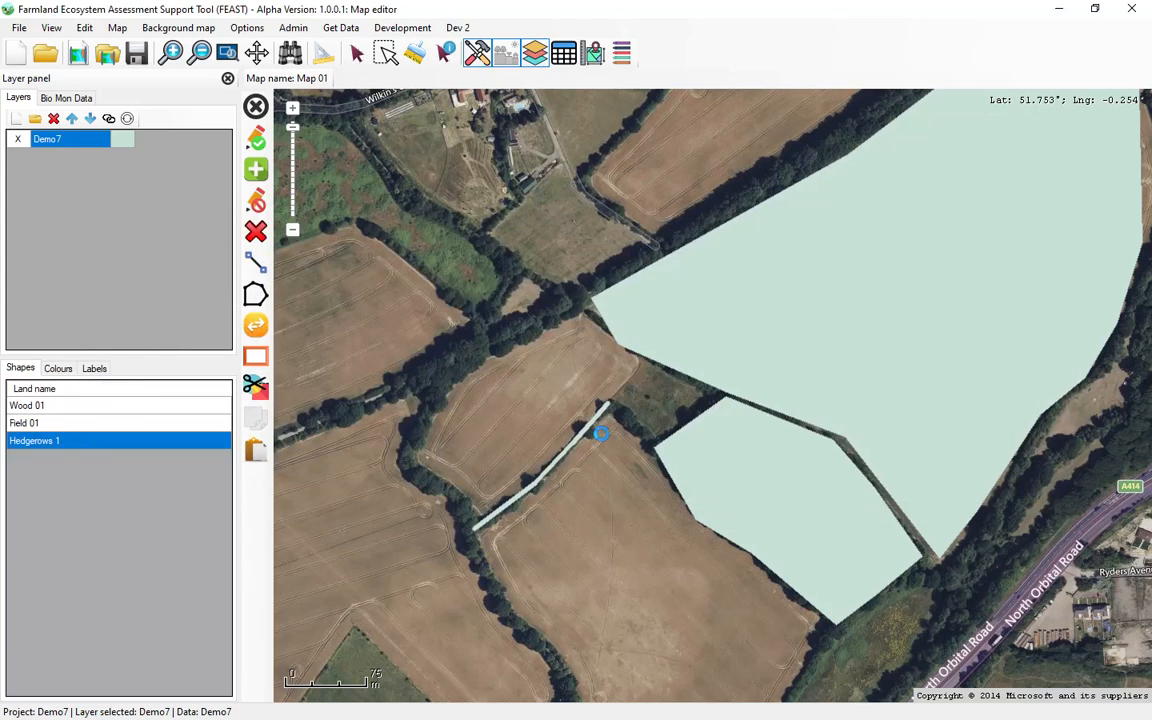
Step: Identify the hedgerow line on the map and rename its feature to Hedgerows 01
{"action": "scroll", "coordinate": [600, 420], "scroll_direction": "up", "scroll_amount": 2}
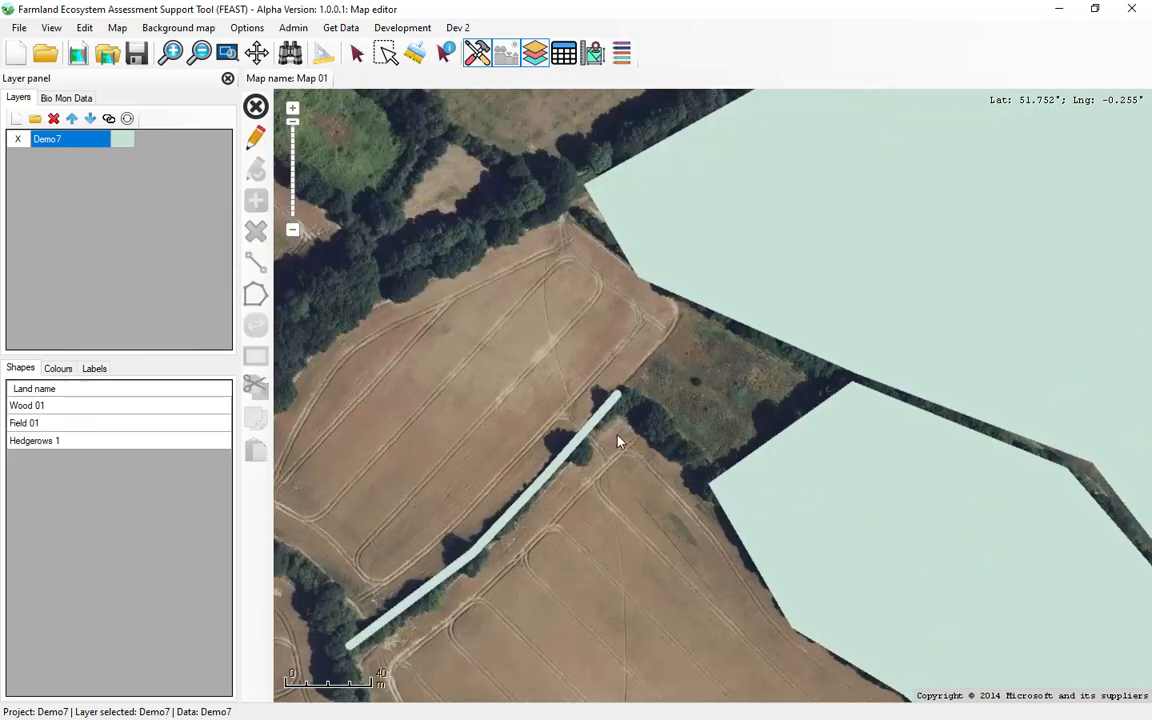
{"action": "scroll", "coordinate": [600, 435], "scroll_direction": "down", "scroll_amount": 3}
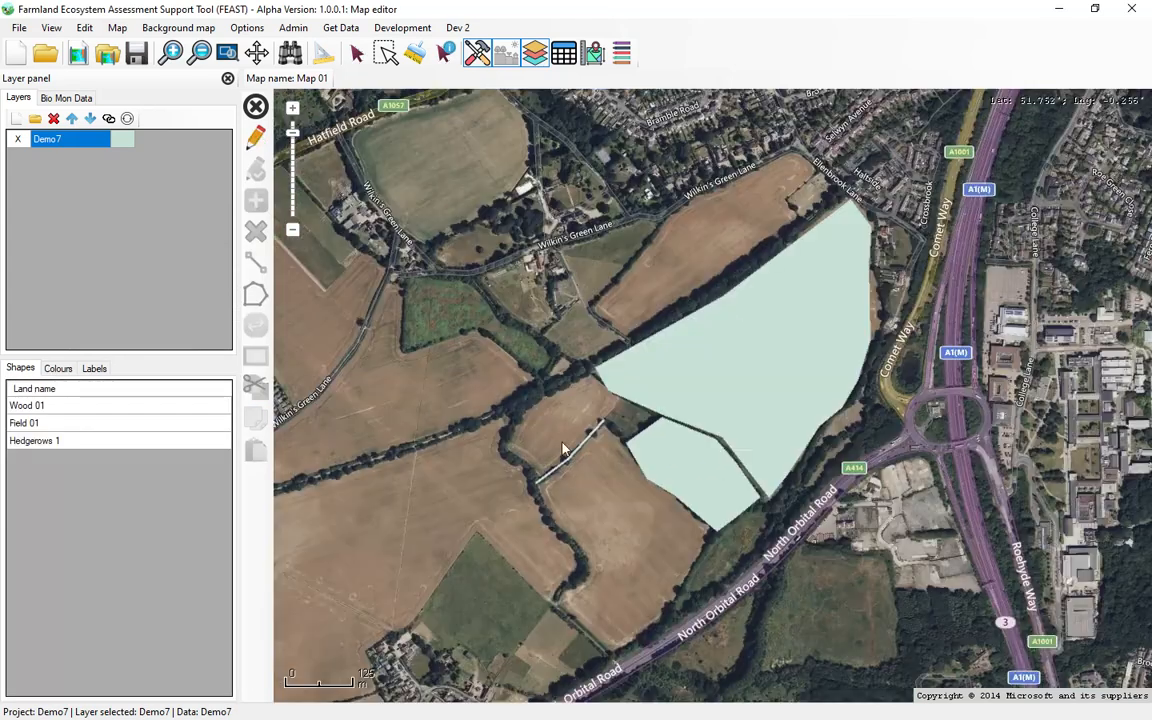
{"action": "scroll", "coordinate": [565, 452], "scroll_direction": "up", "scroll_amount": 3}
{"action": "scroll", "coordinate": [570, 459], "scroll_direction": "down", "scroll_amount": 1}
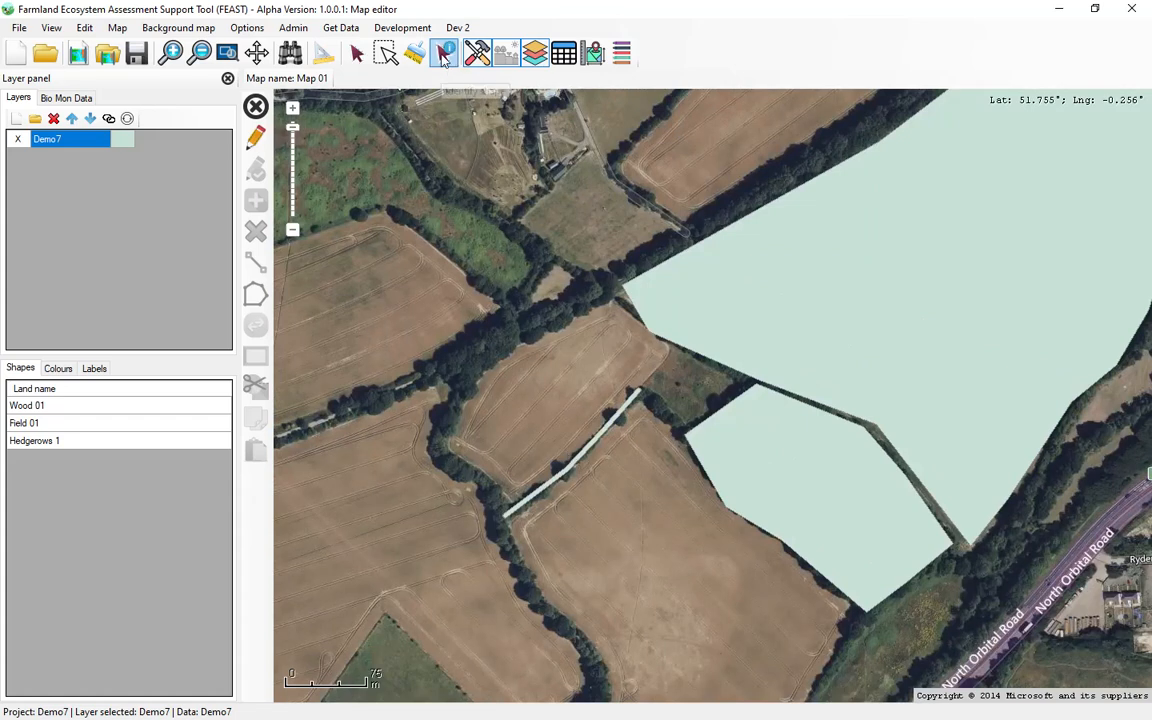
{"action": "left_click", "coordinate": [445, 59]}
{"action": "scroll", "coordinate": [590, 442], "scroll_direction": "up", "scroll_amount": 1}
{"action": "left_click", "coordinate": [601, 449]}
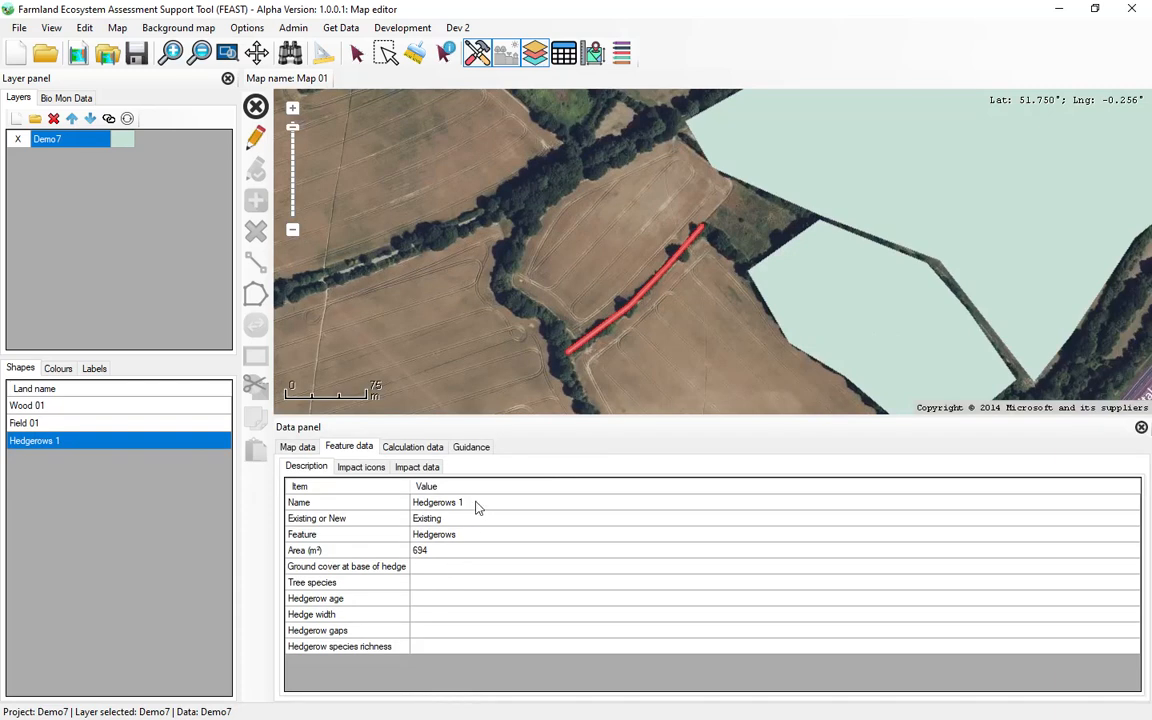
{"action": "left_click", "coordinate": [460, 505]}
{"action": "left_click", "coordinate": [460, 505]}
{"action": "left_click", "coordinate": [461, 503]}
{"action": "type", "text": "0"}
{"action": "key", "text": "Return"}
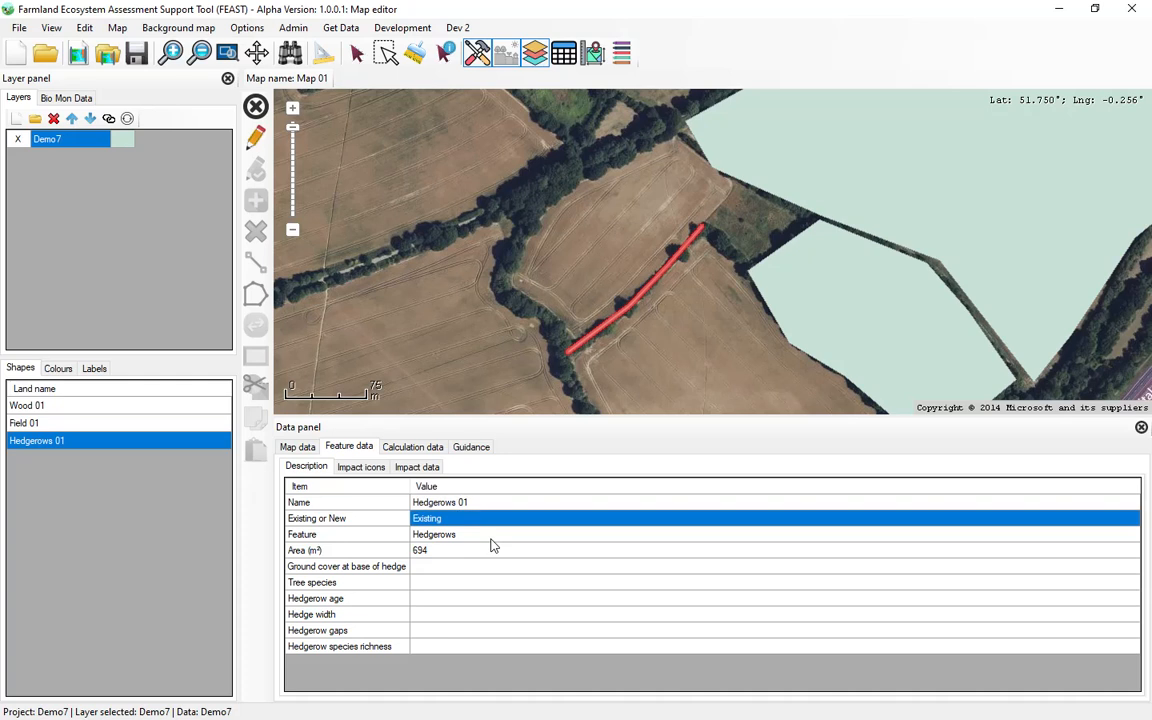
Step: Set the hedgerow's ground cover at its base to Low (bare) and its tree species to All native species
{"action": "left_click", "coordinate": [452, 568]}
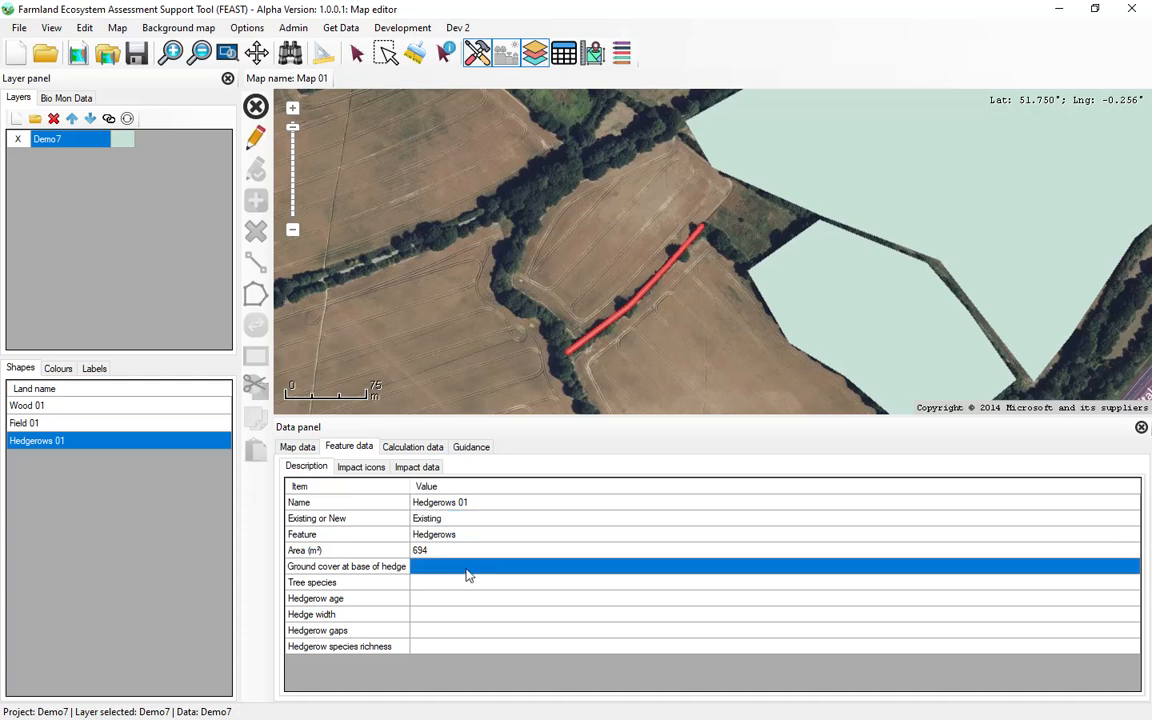
{"action": "left_click", "coordinate": [466, 575]}
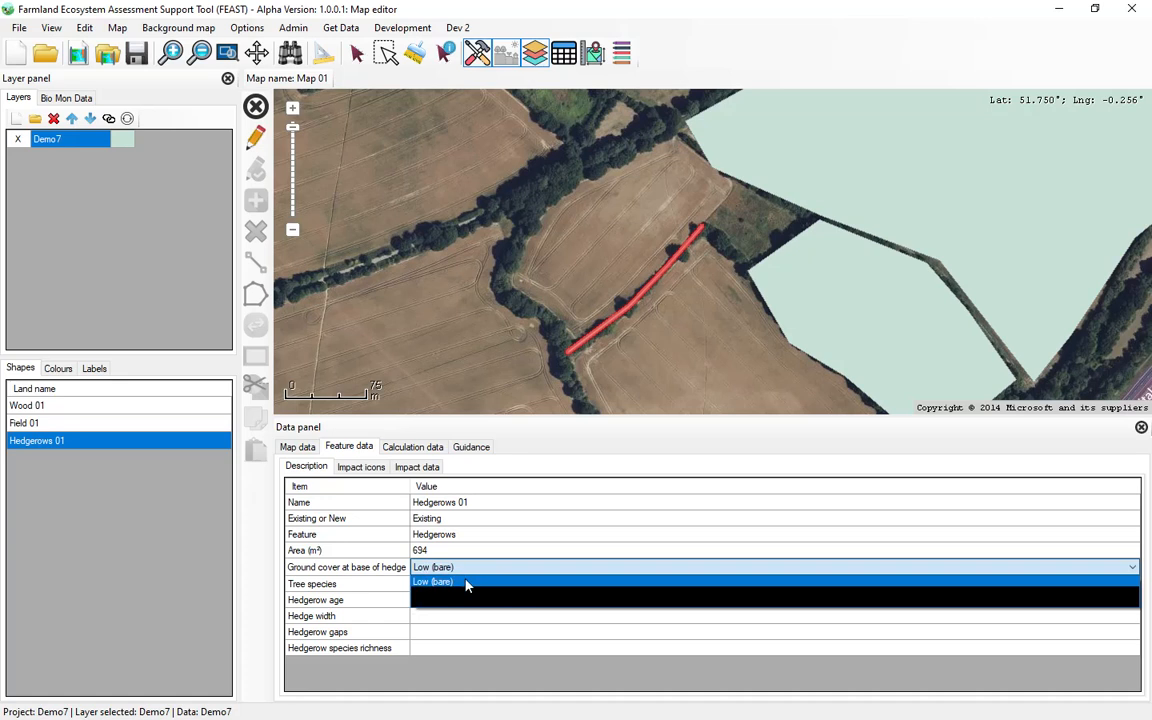
{"action": "left_click", "coordinate": [466, 583]}
{"action": "left_click", "coordinate": [470, 589]}
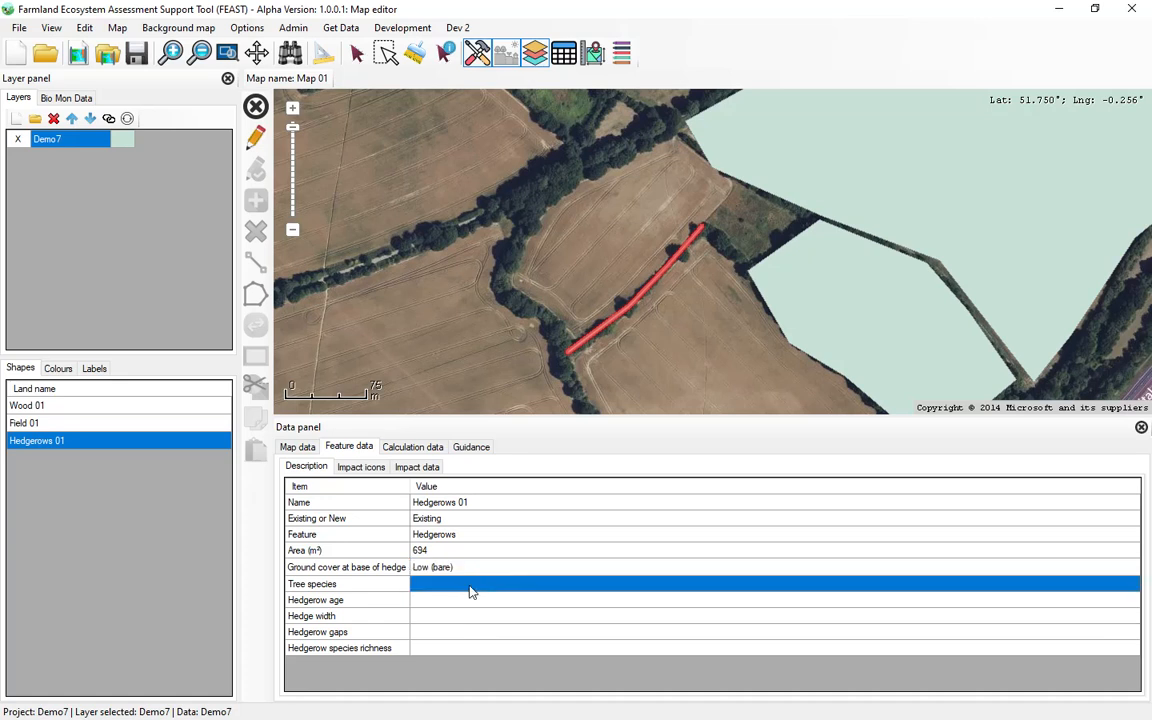
{"action": "left_click", "coordinate": [471, 589]}
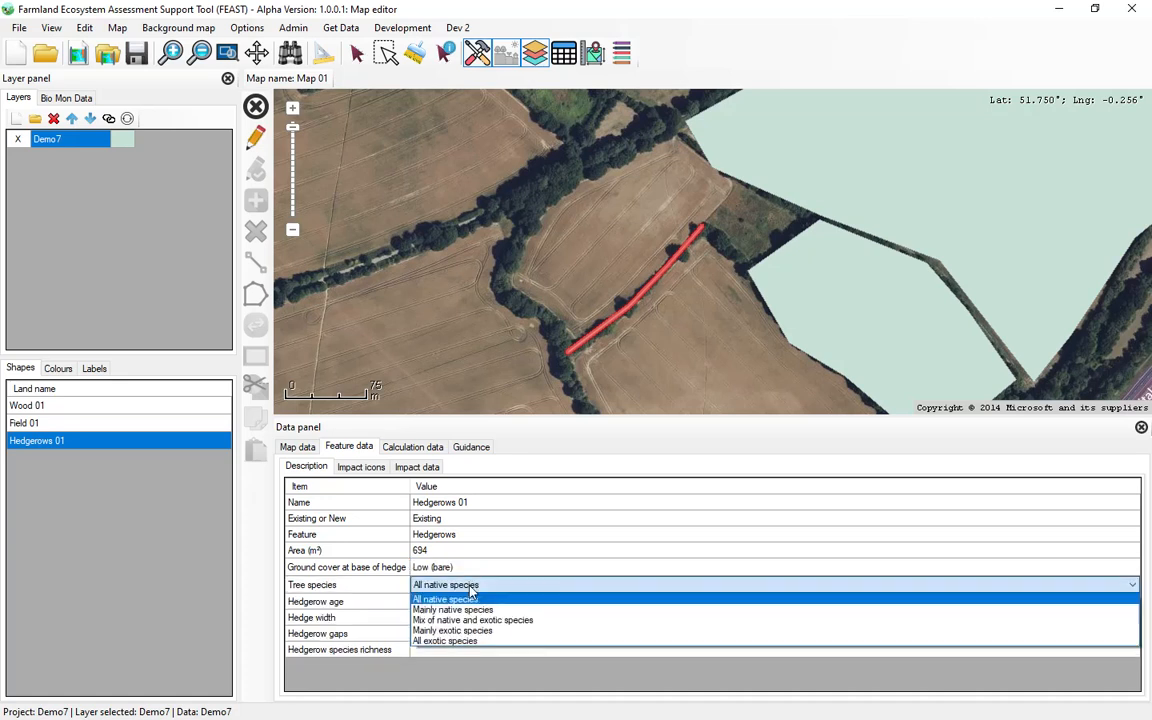
{"action": "left_click", "coordinate": [462, 599]}
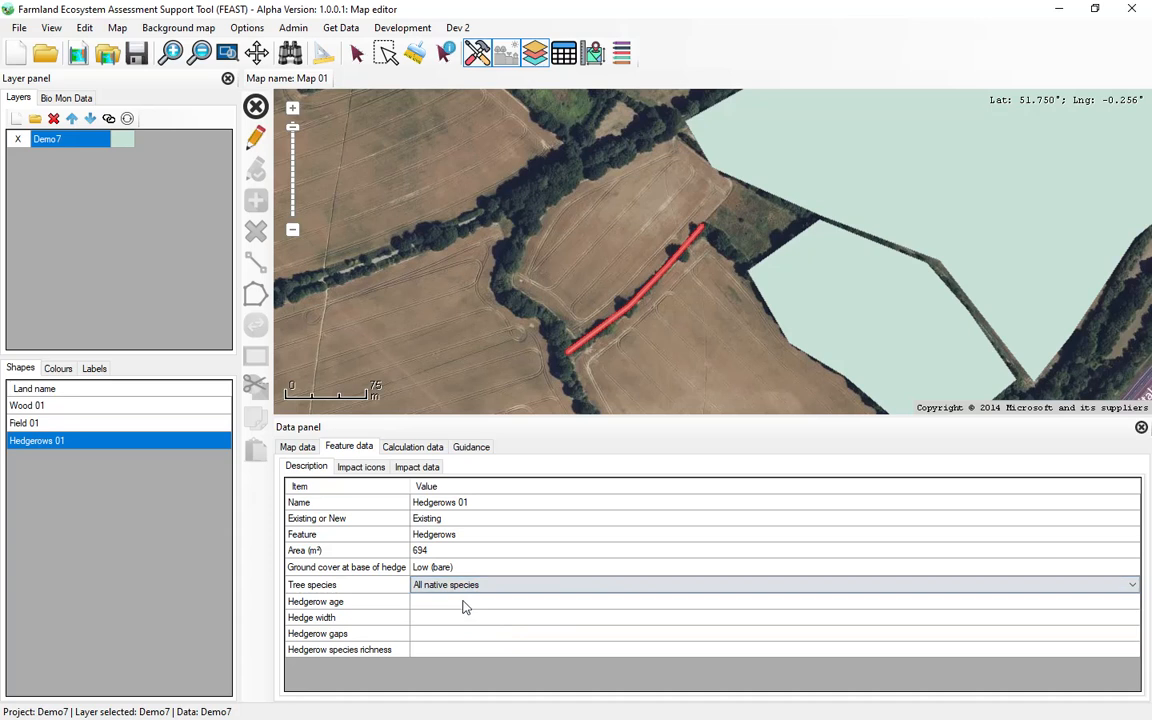
Step: Set the hedgerow age of Hedgerows 01 to >= 5 years
{"action": "left_click", "coordinate": [466, 601]}
{"action": "left_click", "coordinate": [468, 604]}
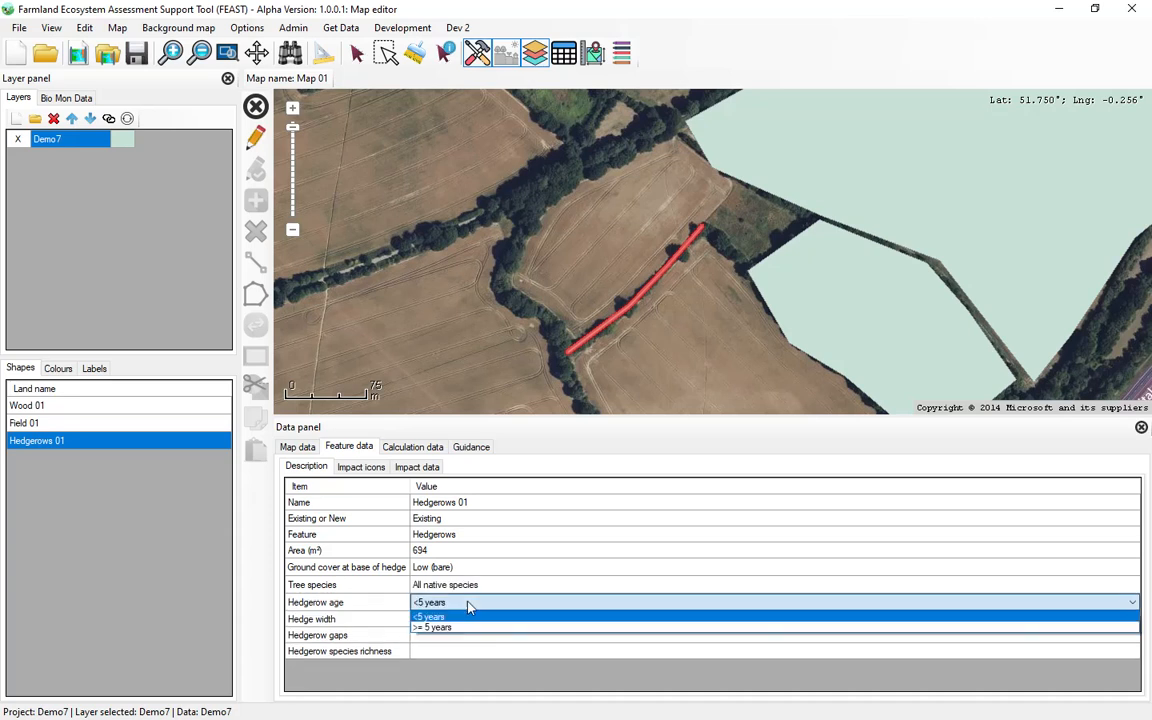
{"action": "left_click", "coordinate": [465, 632]}
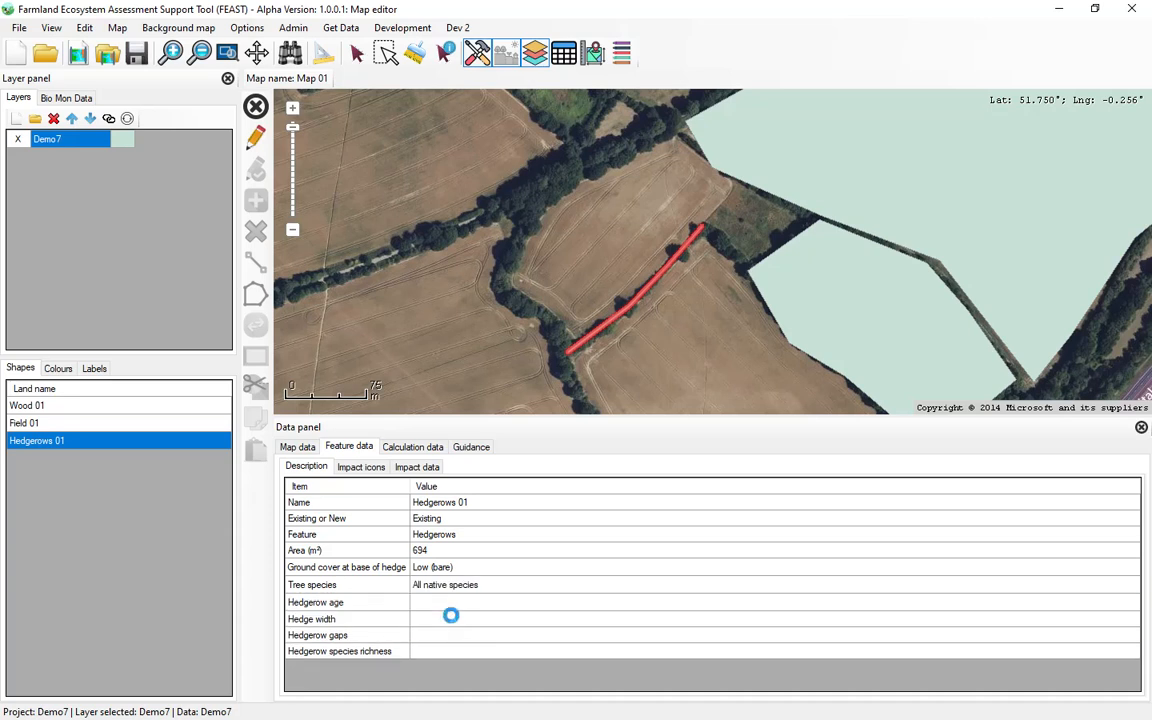
{"action": "left_click", "coordinate": [452, 620]}
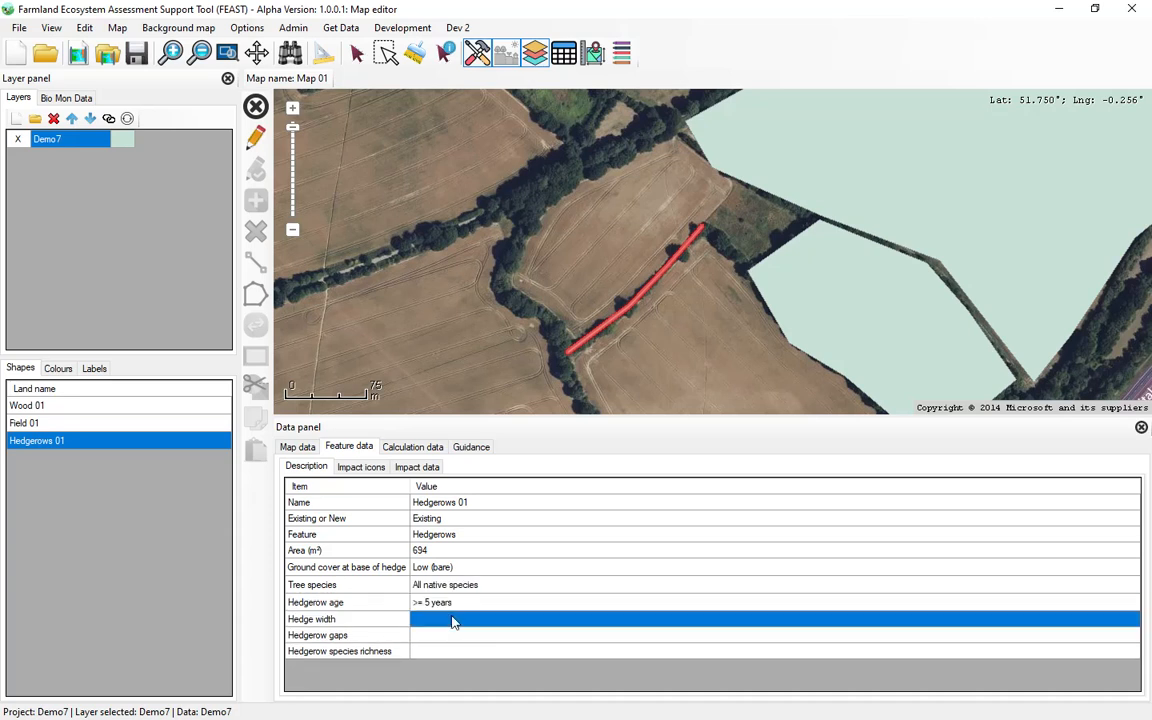
Step: Review the impact icons and impact data for Hedgerows 01, and close the feature data
{"action": "left_click", "coordinate": [417, 467]}
{"action": "left_click", "coordinate": [361, 467]}
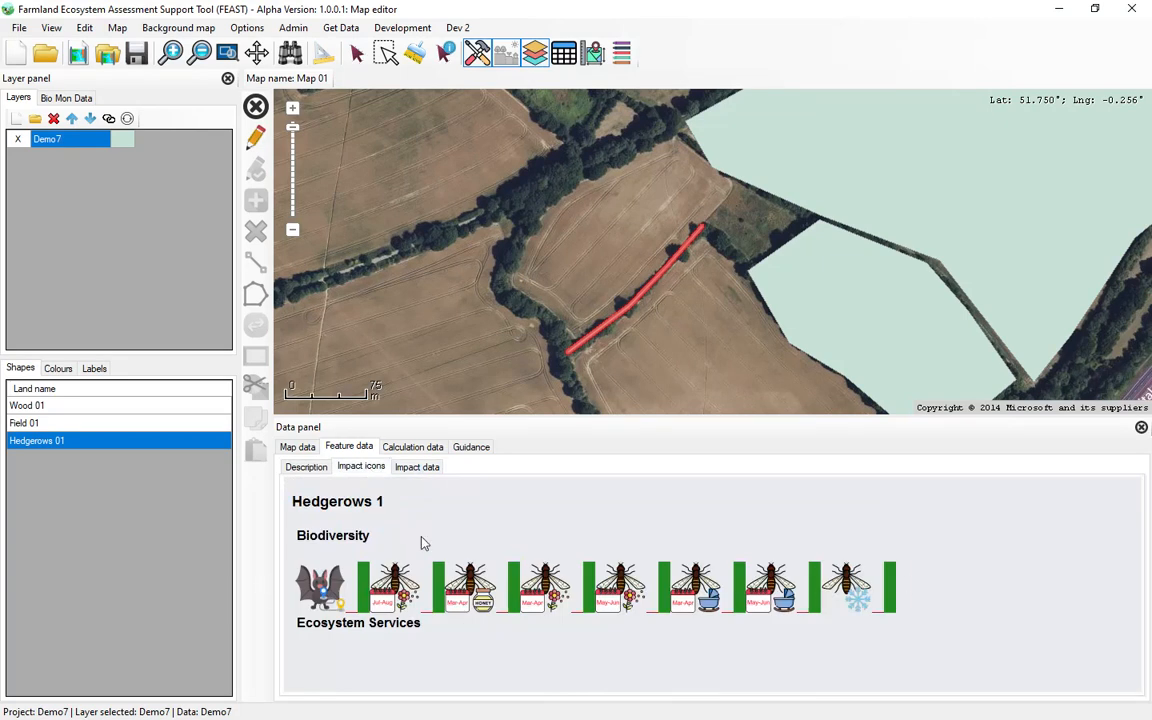
{"action": "left_click", "coordinate": [410, 467]}
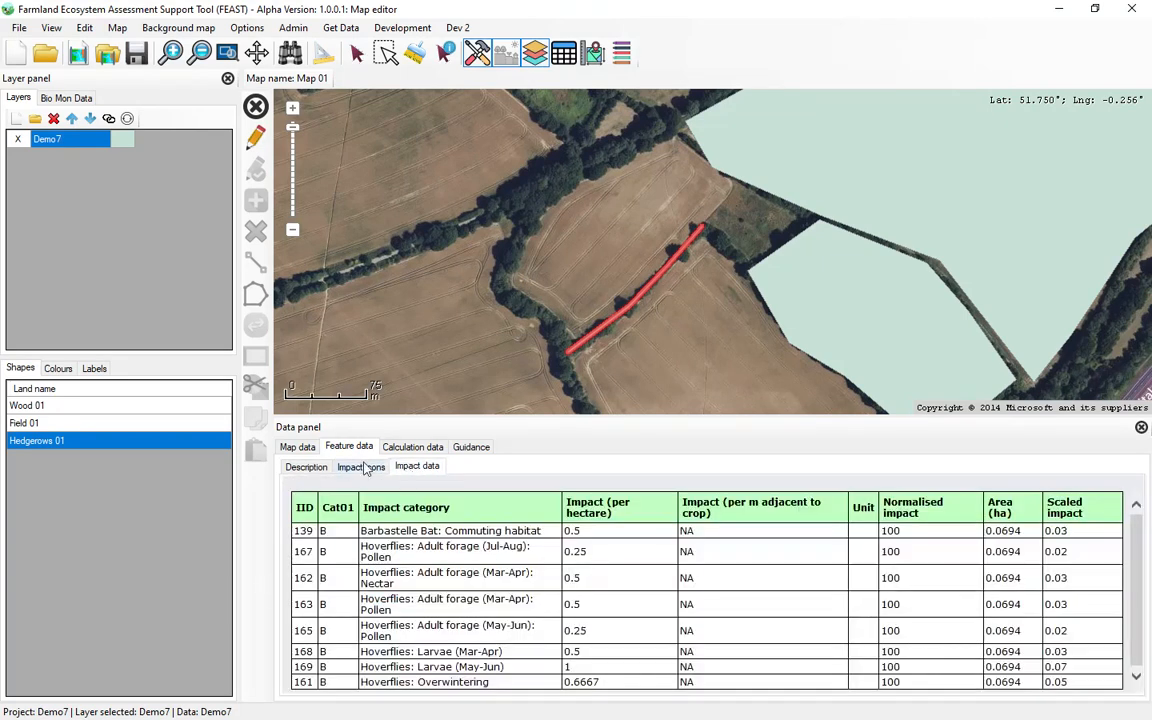
{"action": "left_click", "coordinate": [302, 467]}
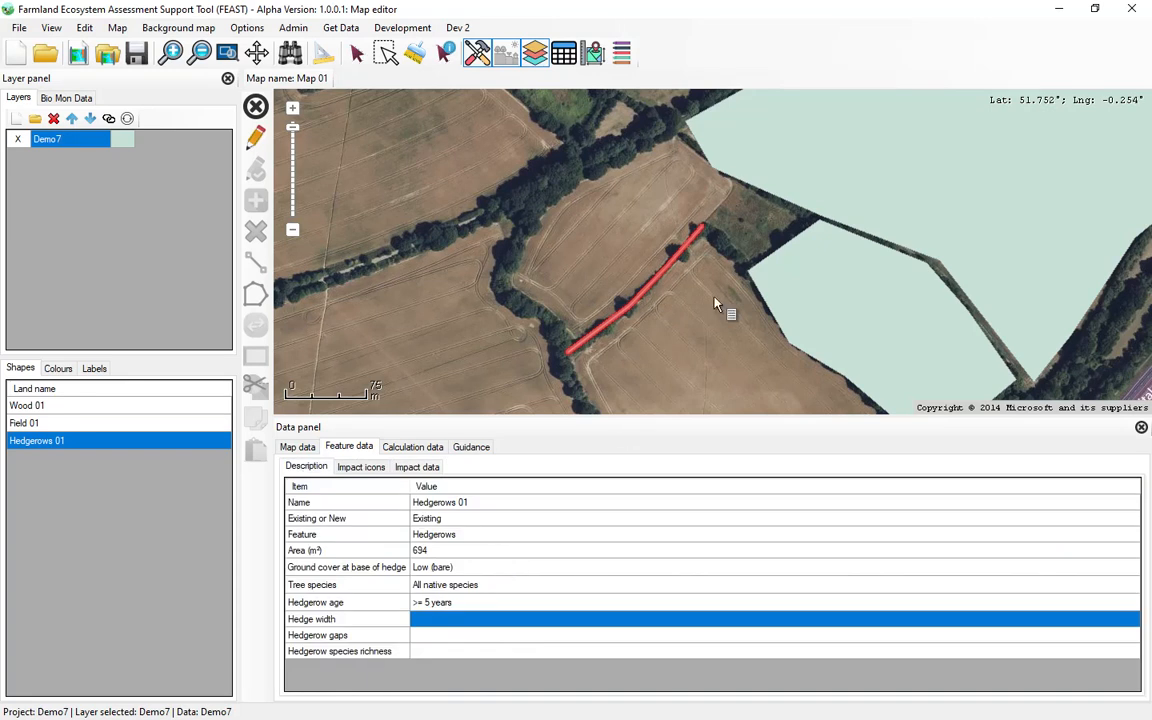
{"action": "left_click", "coordinate": [1142, 428]}
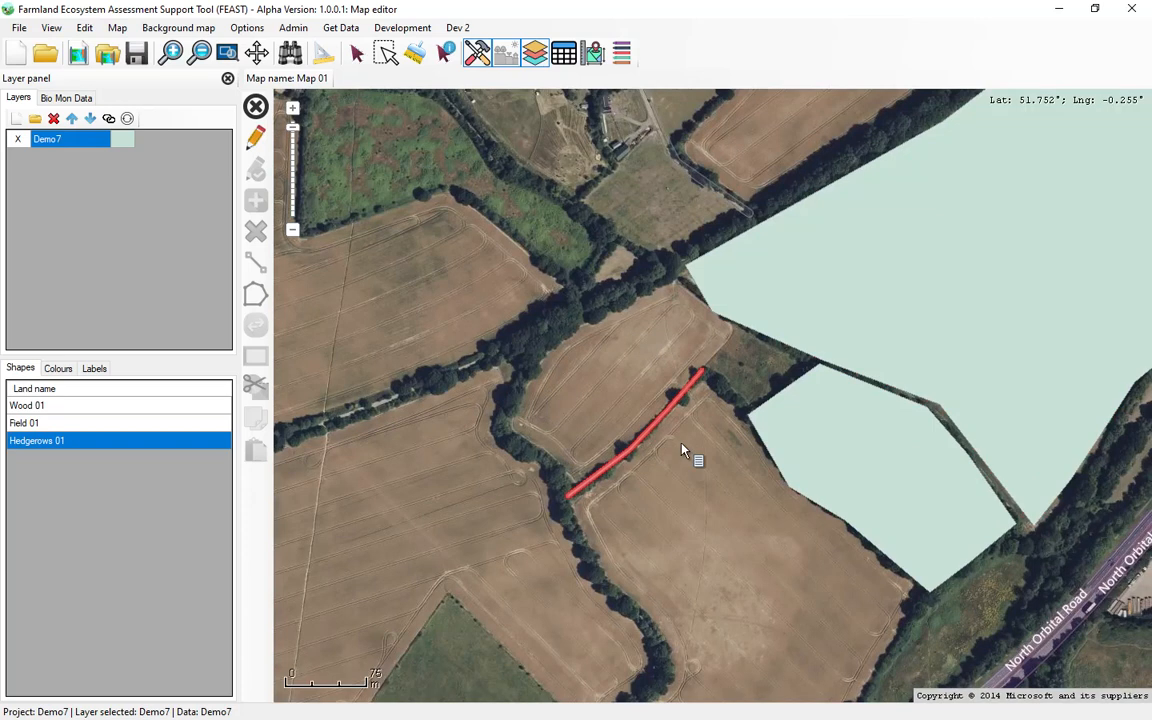
Step: Draw a second Hedgerows line from the first hedgerow's north-east end to the woodland polygon's western corner and save it 5 m wide
{"action": "left_click", "coordinate": [254, 142]}
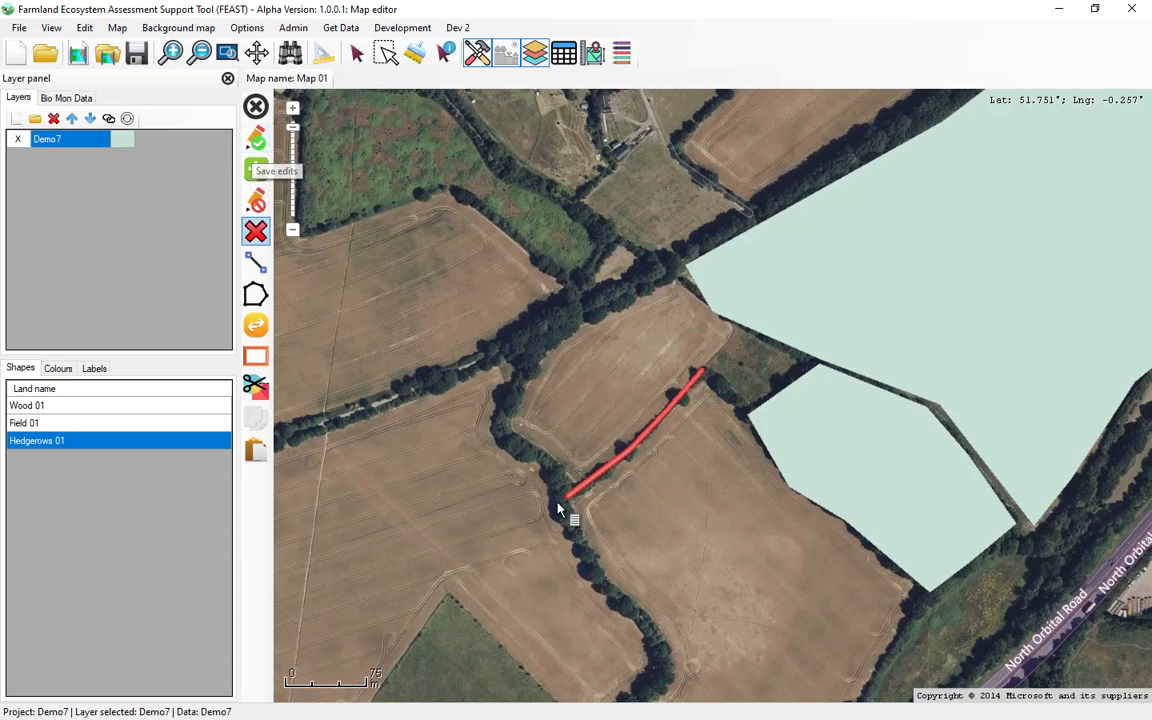
{"action": "left_click", "coordinate": [254, 264]}
{"action": "left_click", "coordinate": [288, 298]}
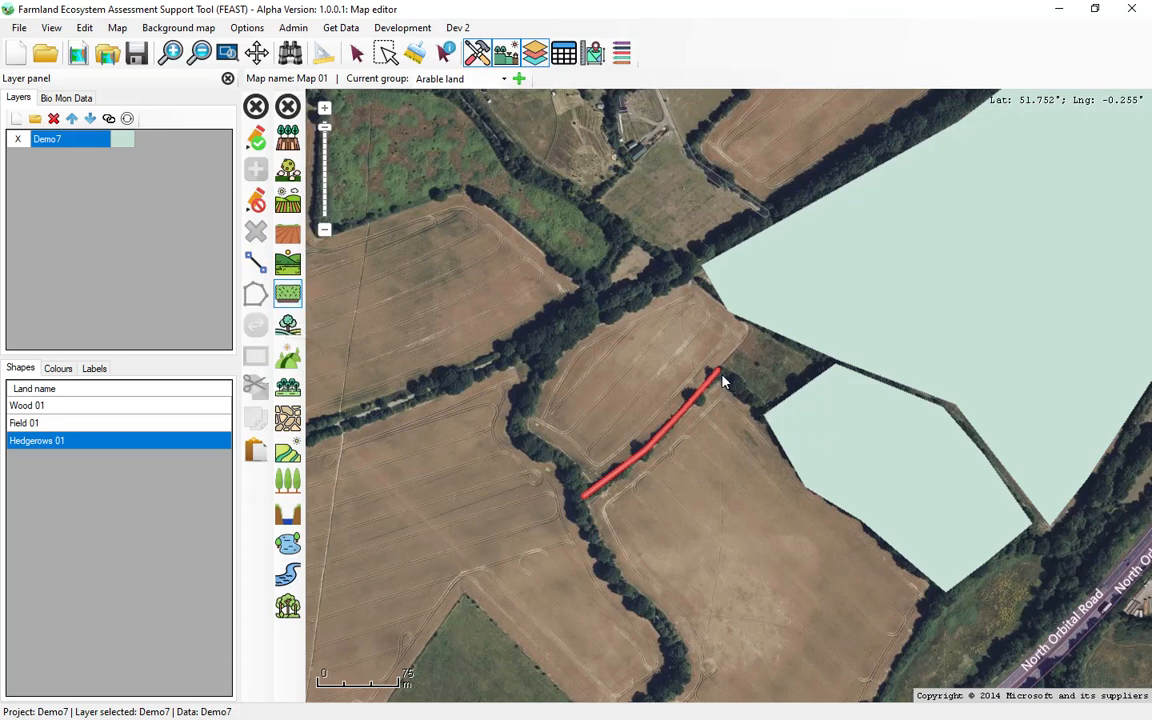
{"action": "left_click", "coordinate": [257, 139]}
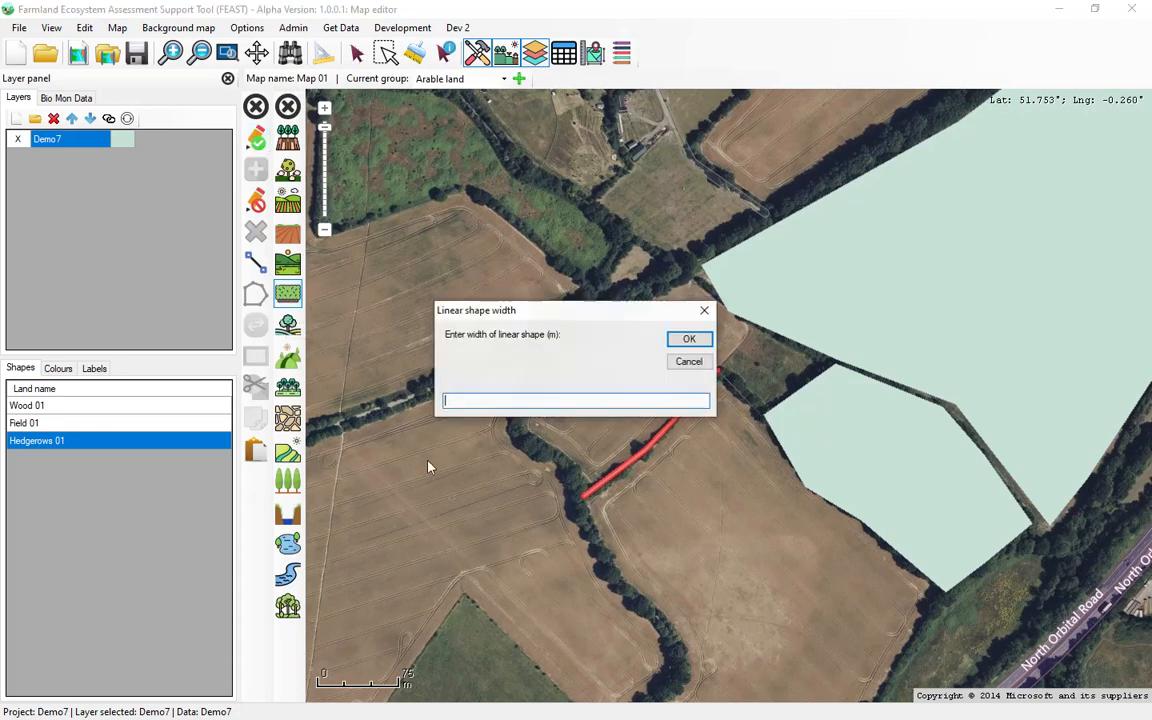
{"action": "type", "text": "5"}
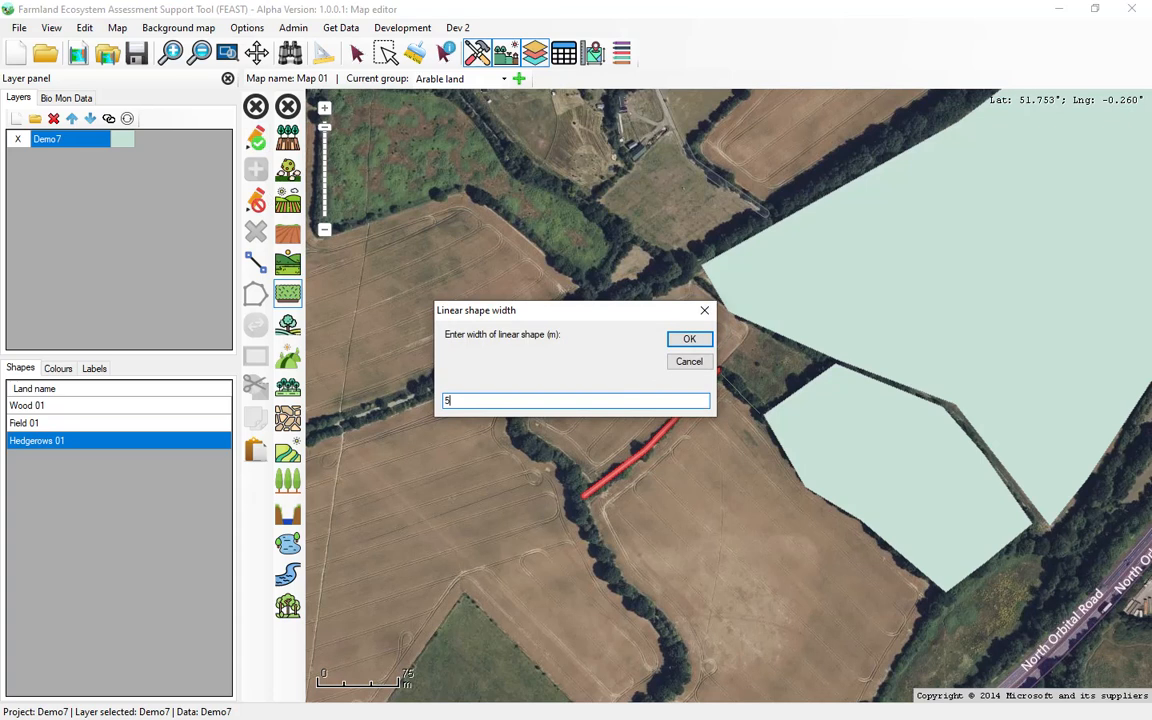
{"action": "left_click", "coordinate": [688, 339]}
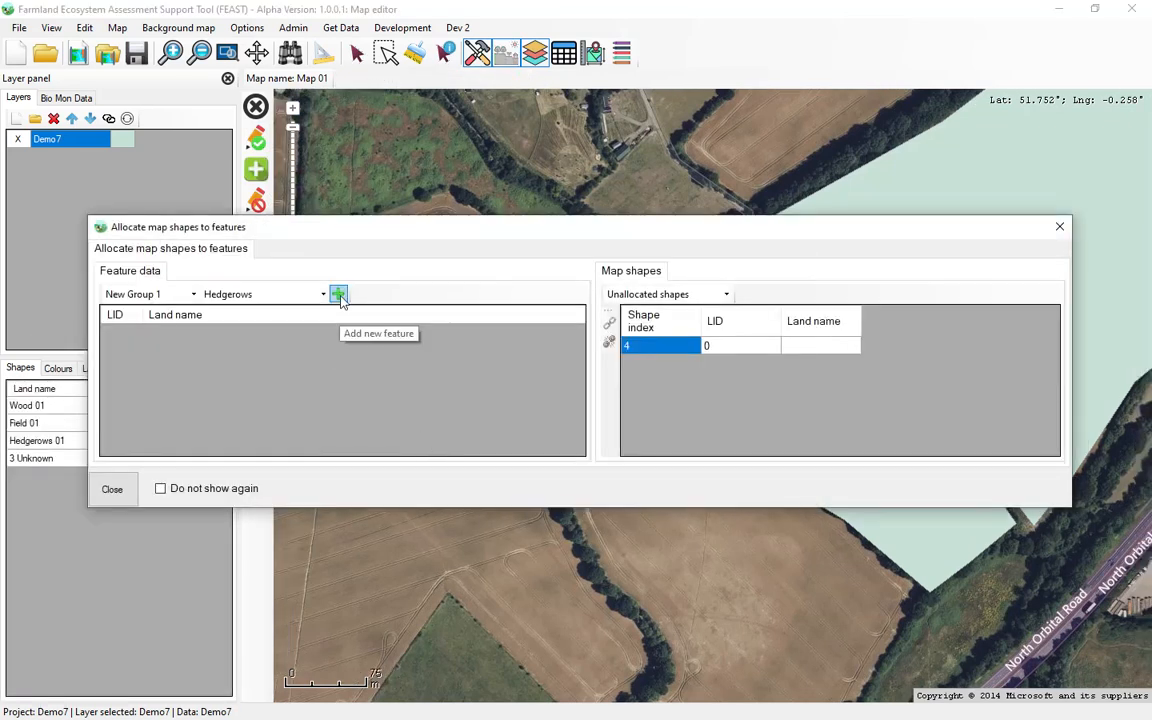
Step: Add a new Hedgerows feature to New Group 1 and close the shape allocation
{"action": "left_click", "coordinate": [194, 295]}
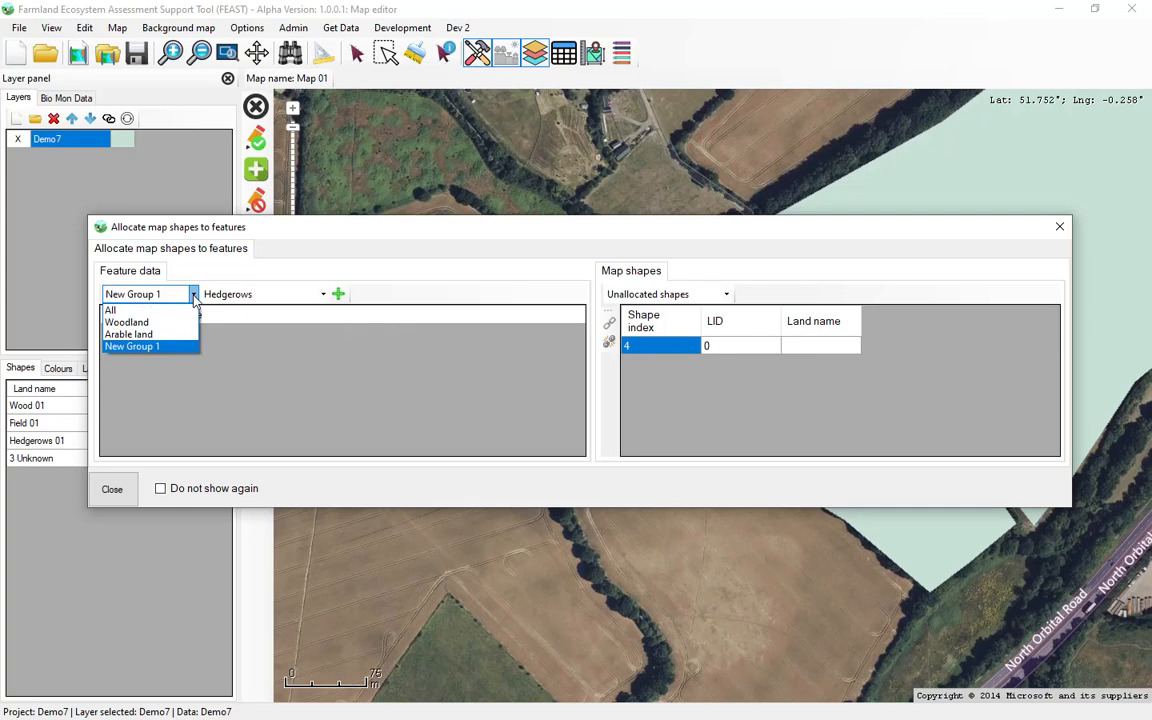
{"action": "left_click", "coordinate": [195, 300]}
{"action": "left_click", "coordinate": [338, 294]}
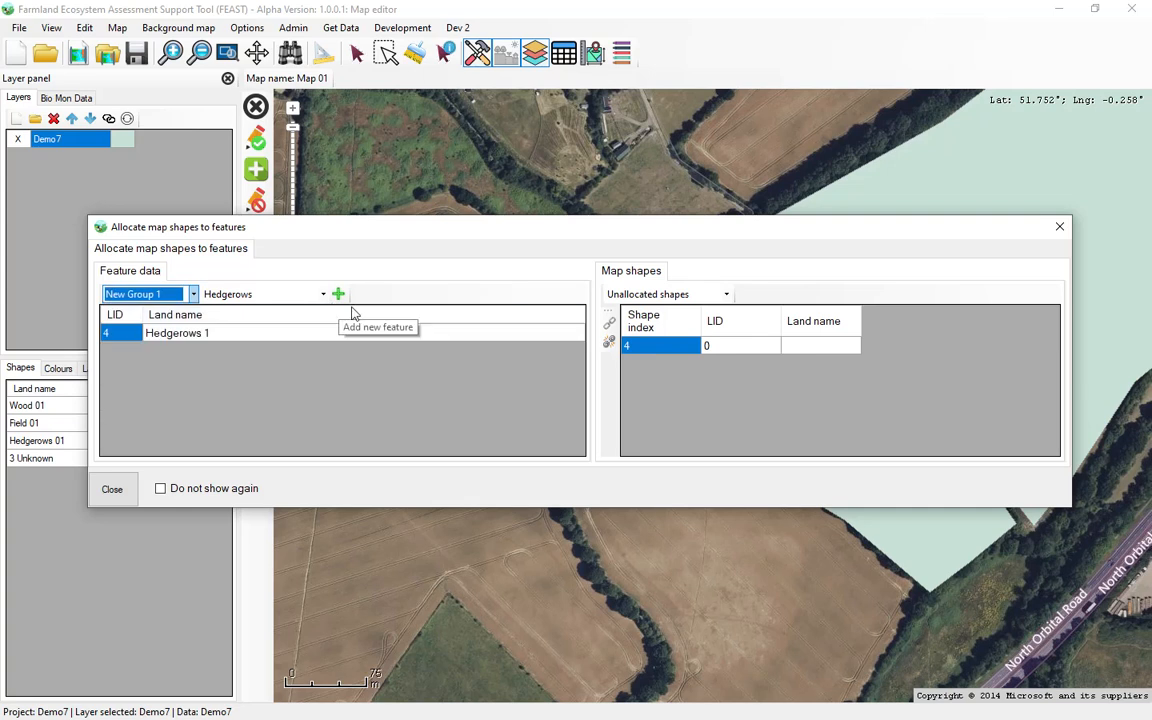
{"action": "left_click", "coordinate": [110, 488]}
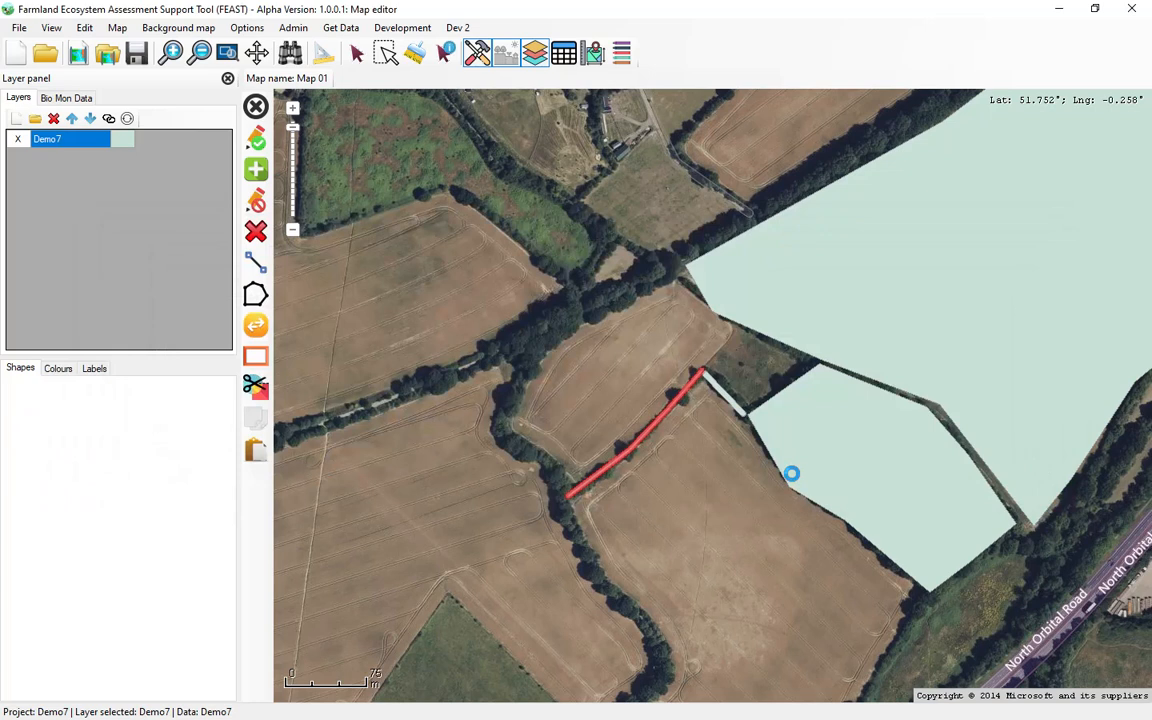